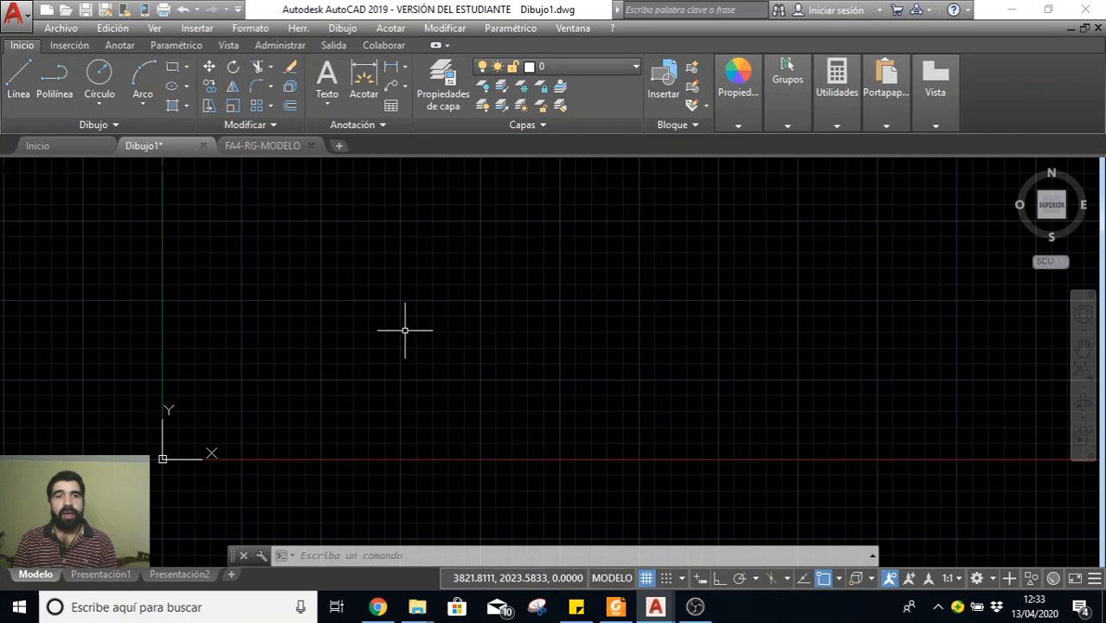
View the Presentación1 and Presentación2 layouts and return to model space
scroll(404, 330, "down", 2)
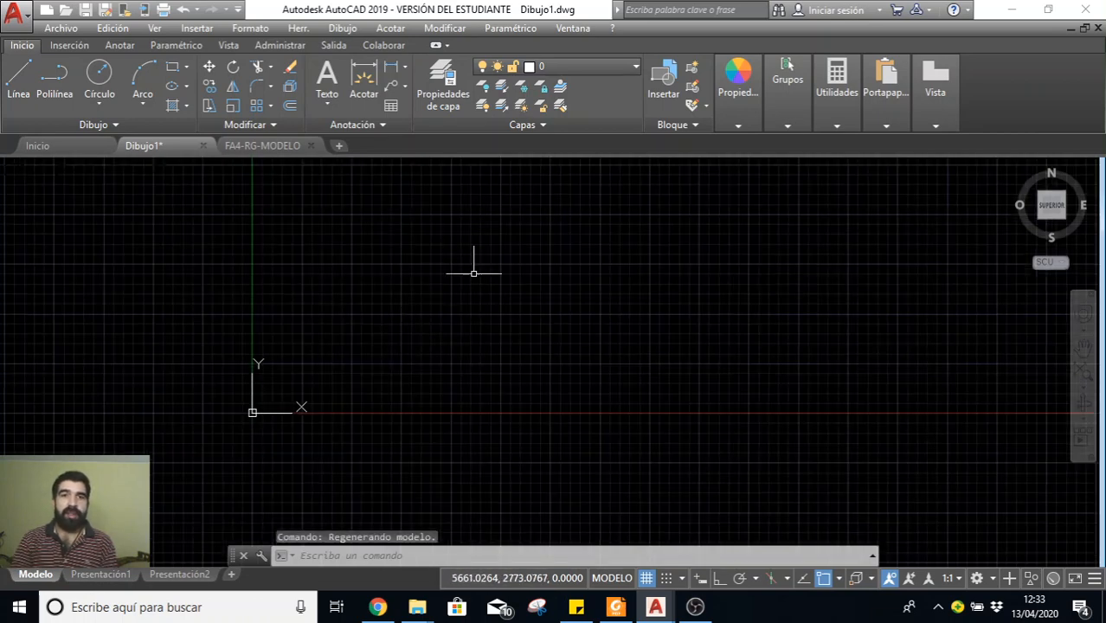
middle_click_drag(422, 325, 284, 399)
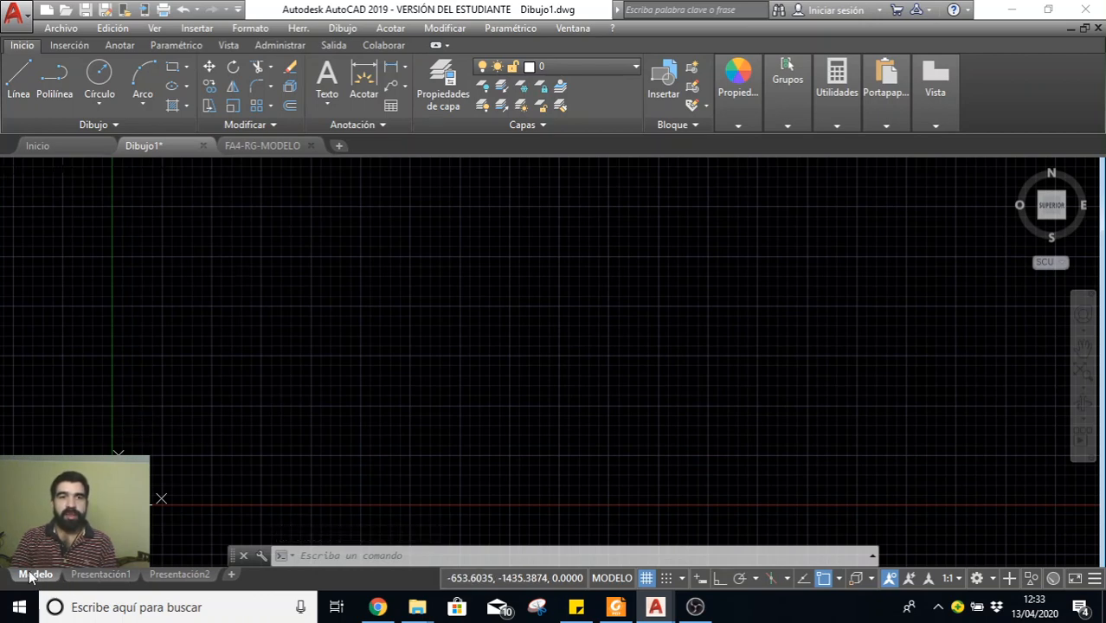
left_click(100, 575)
left_click(180, 574)
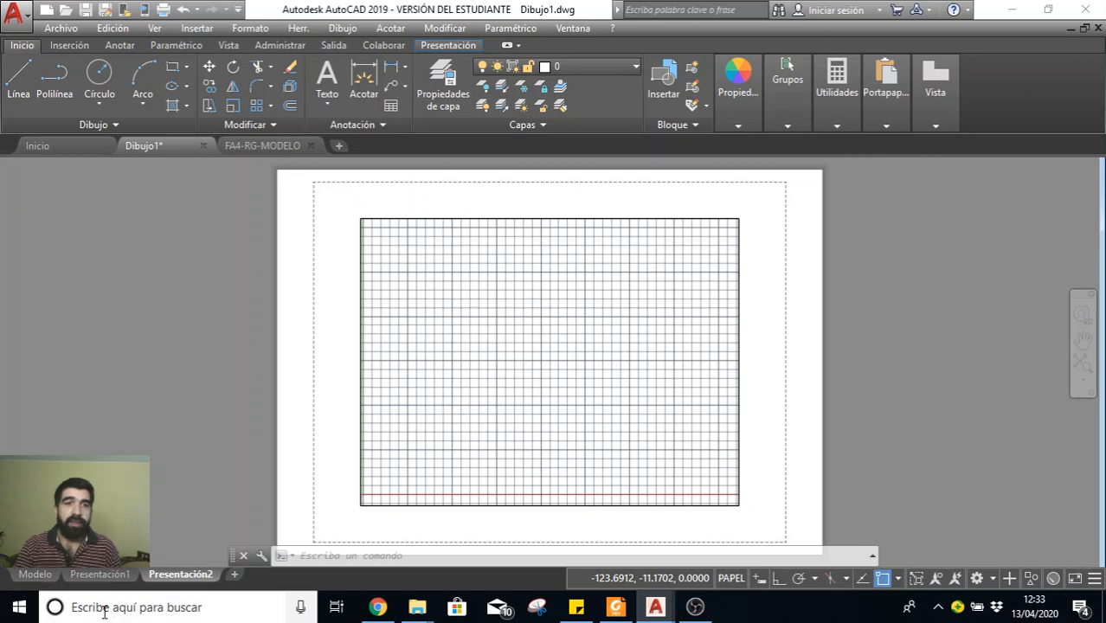
left_click(36, 574)
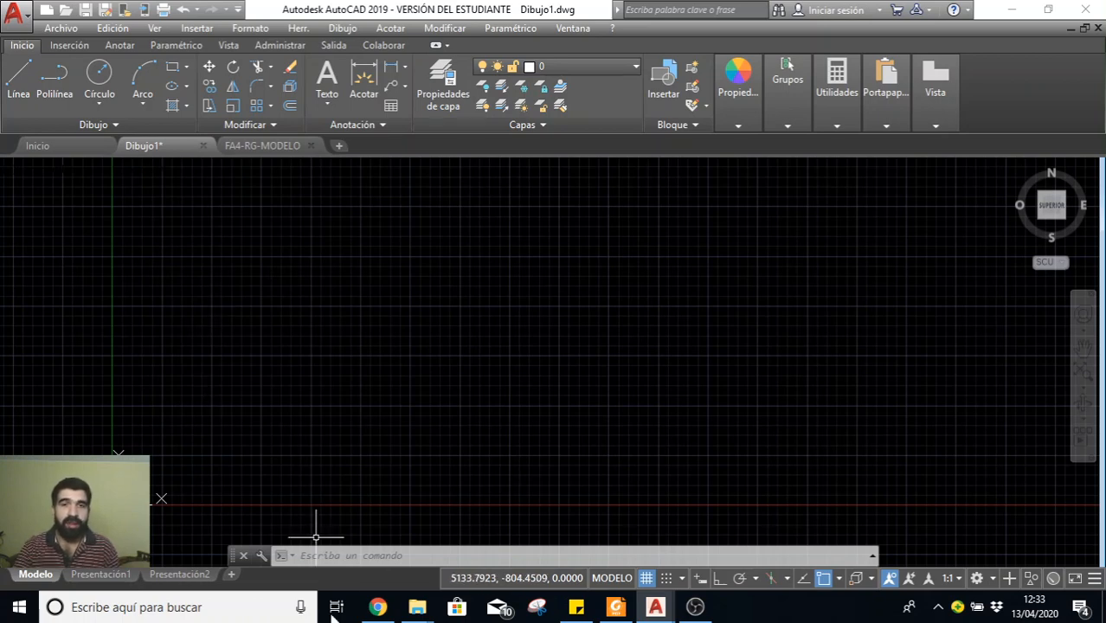
Switch to the course page in Chrome to view the base format files, and return to the Dibujo1 drawing in AutoCAD
mouse_move(377, 606)
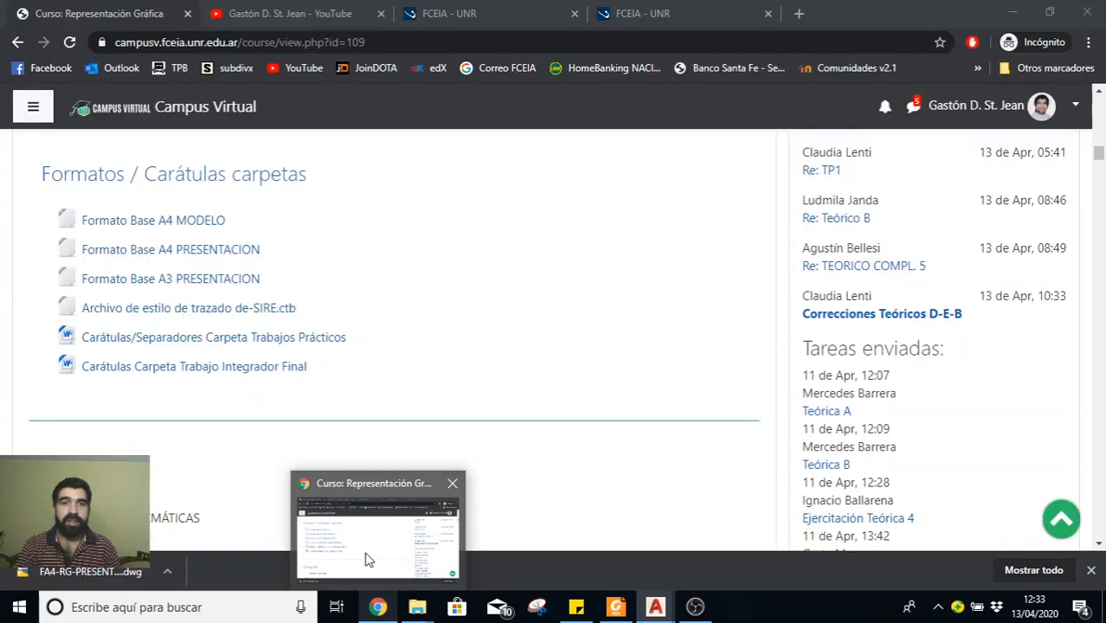
left_click(367, 560)
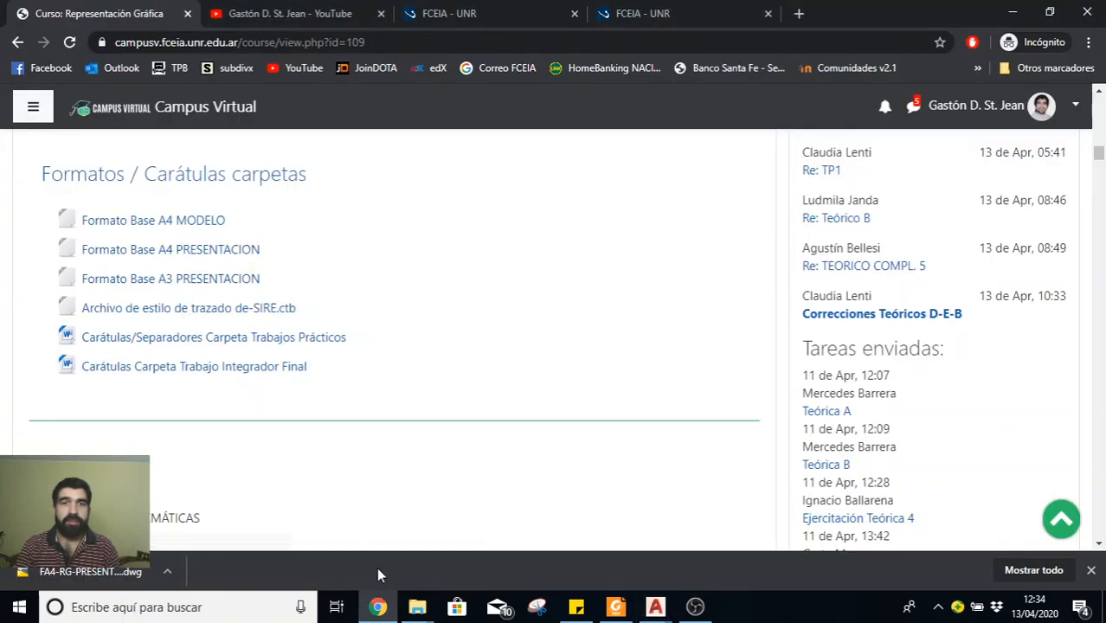
mouse_move(414, 612)
mouse_move(378, 567)
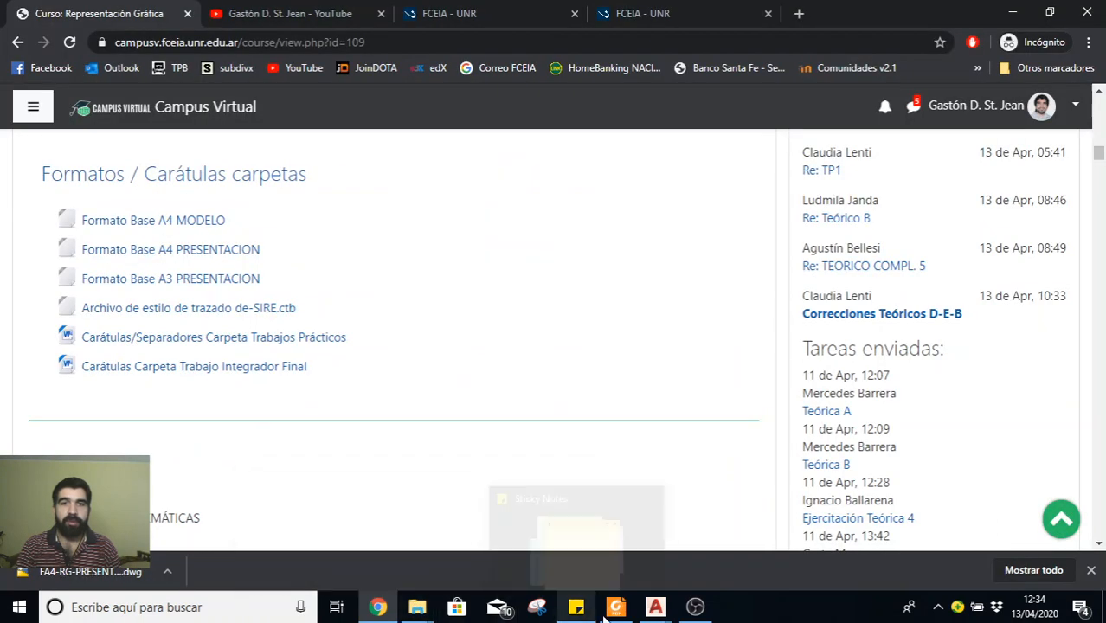
mouse_move(645, 611)
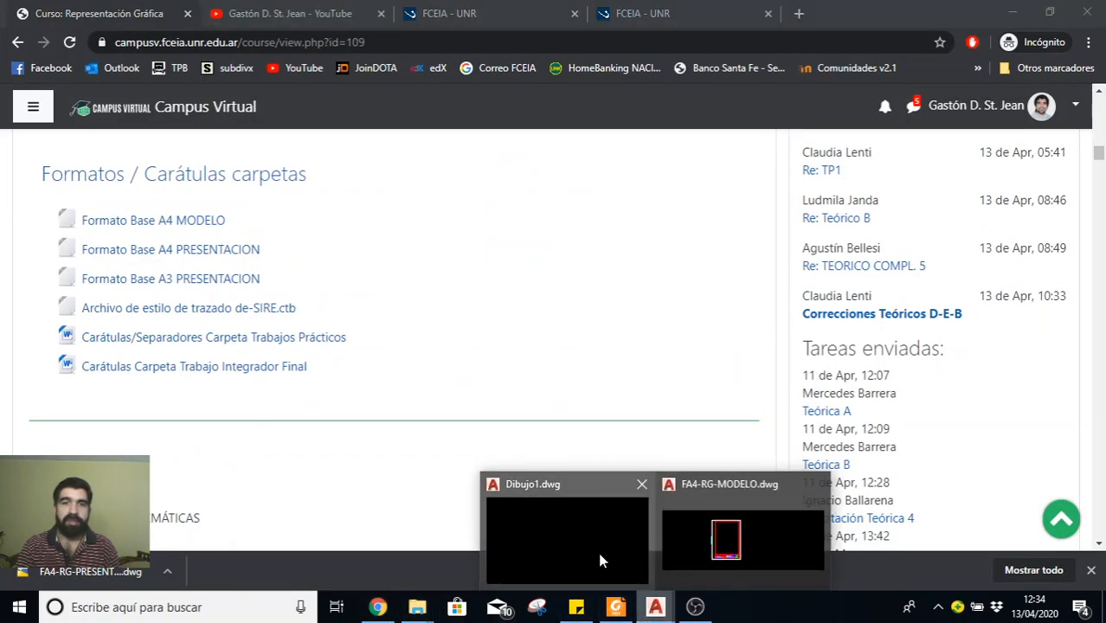
left_click(601, 561)
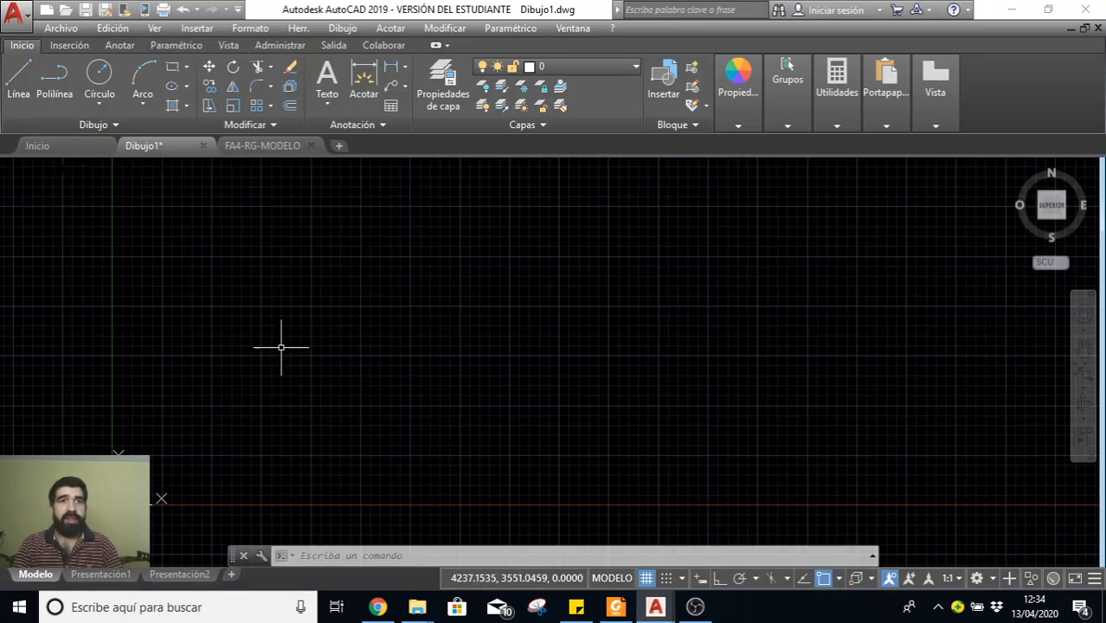
Draw a circle with a radius of about 3252 across the Y axis and a small rectangle below it
left_click(108, 83)
left_click(224, 217)
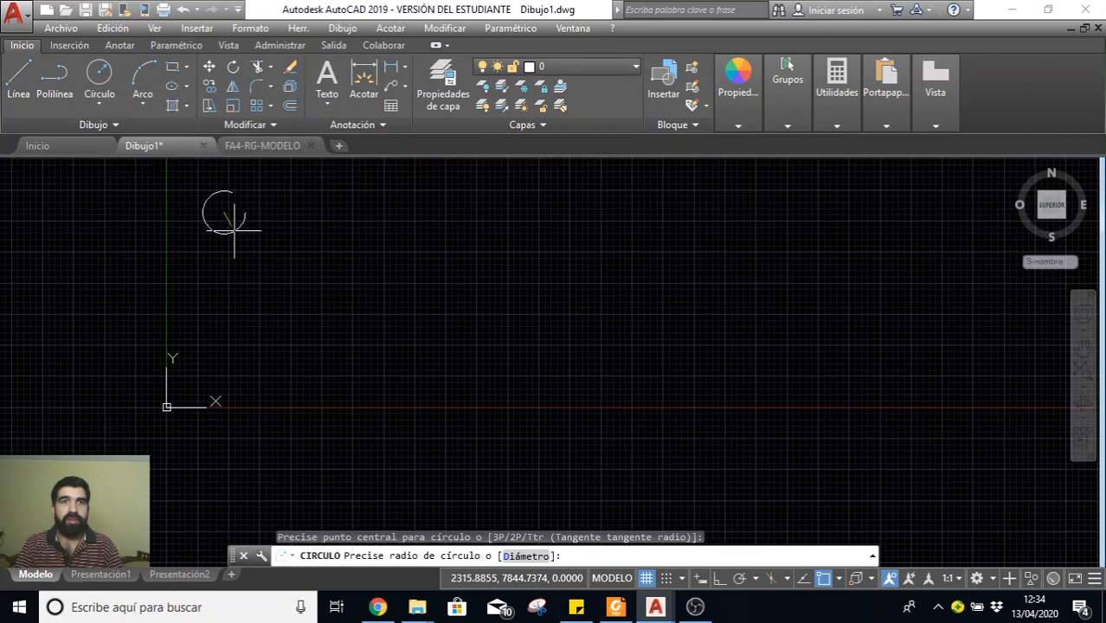
left_click(278, 271)
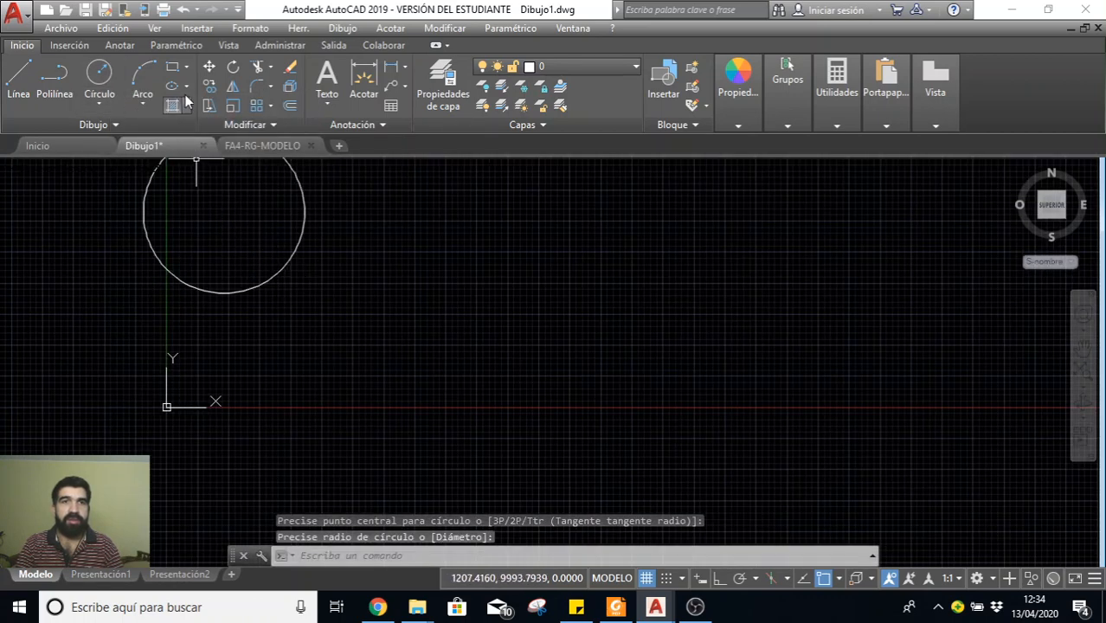
left_click(176, 73)
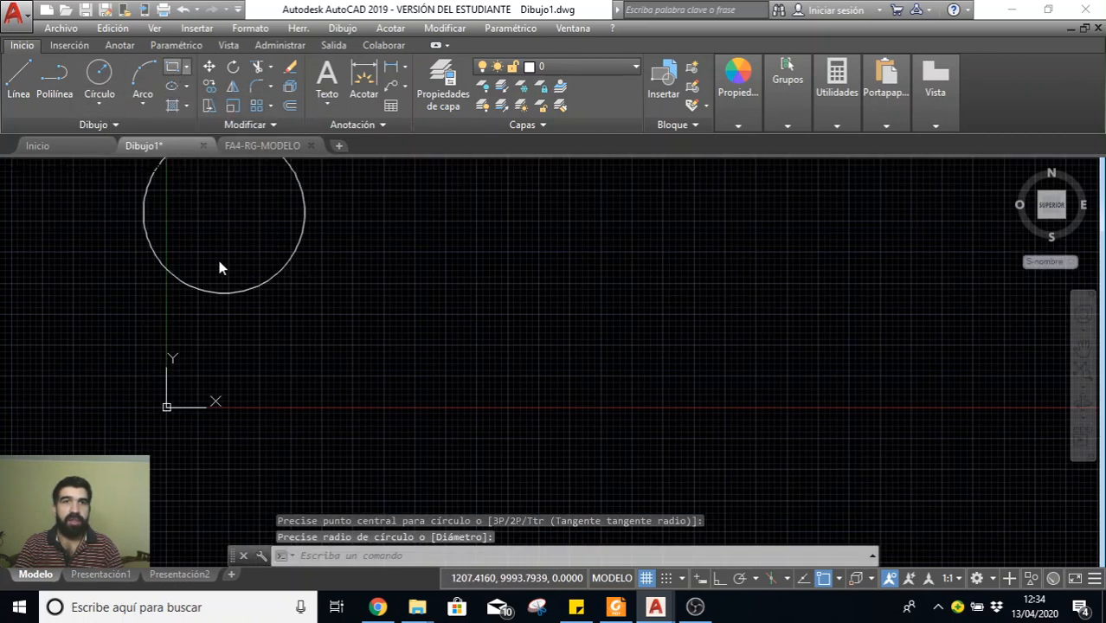
left_click(201, 343)
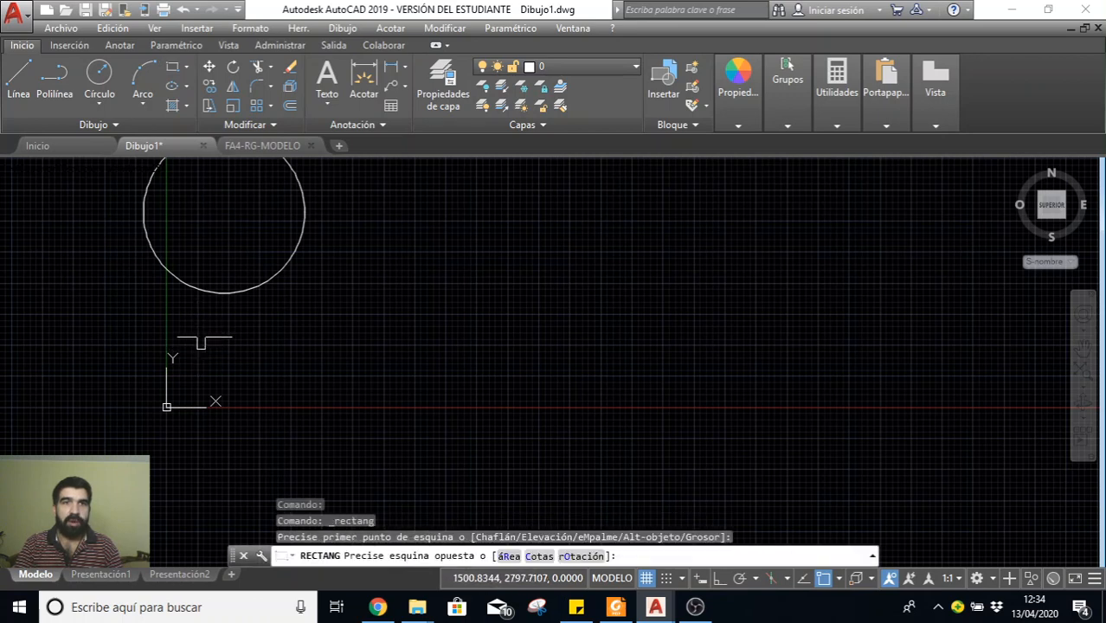
left_click(208, 337)
Erase the large circle and the small rectangle from model space
middle_click_drag(324, 342, 333, 380)
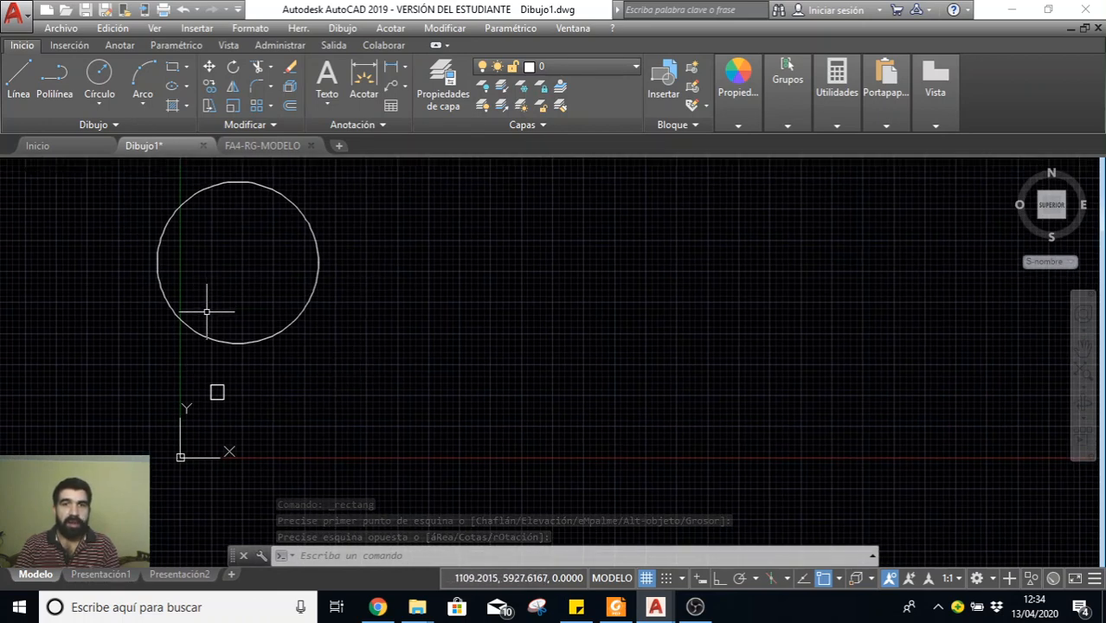
left_click(300, 329)
left_click(129, 185)
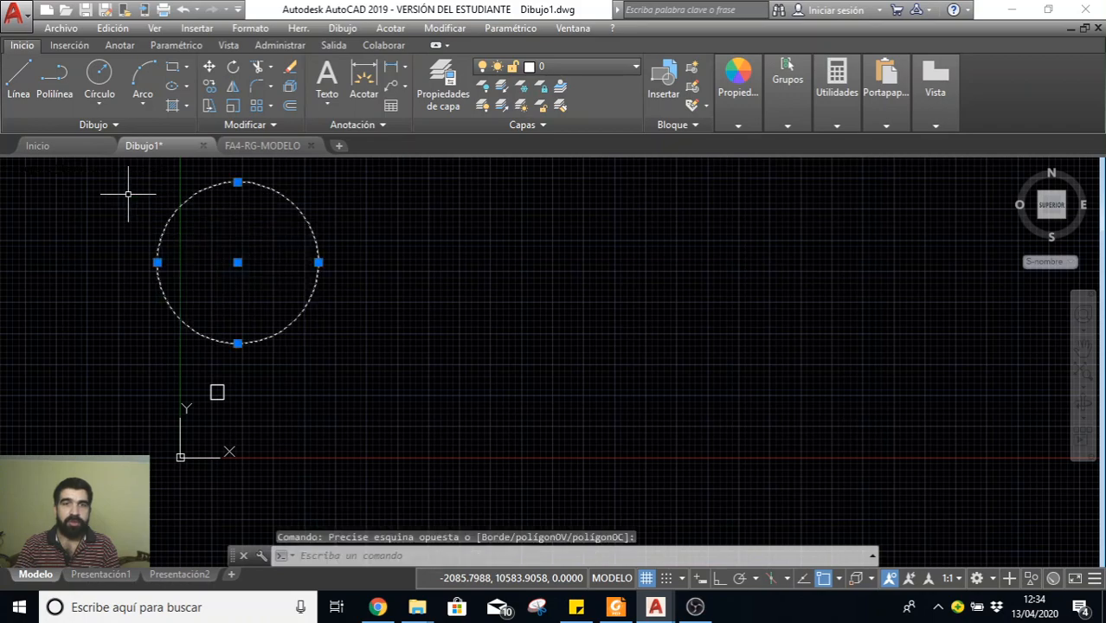
key("Delete")
left_click(191, 352)
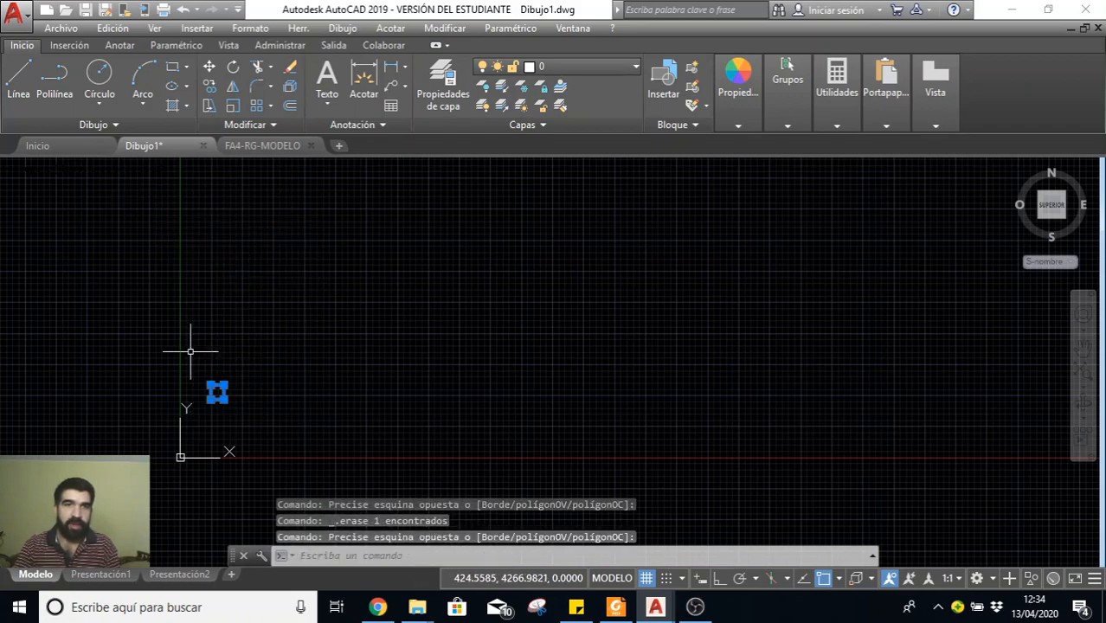
key("Escape")
Draw a small rectangle near the origin in model space, with its upper-right corner at about 89, 74
scroll(189, 438, "up", 5)
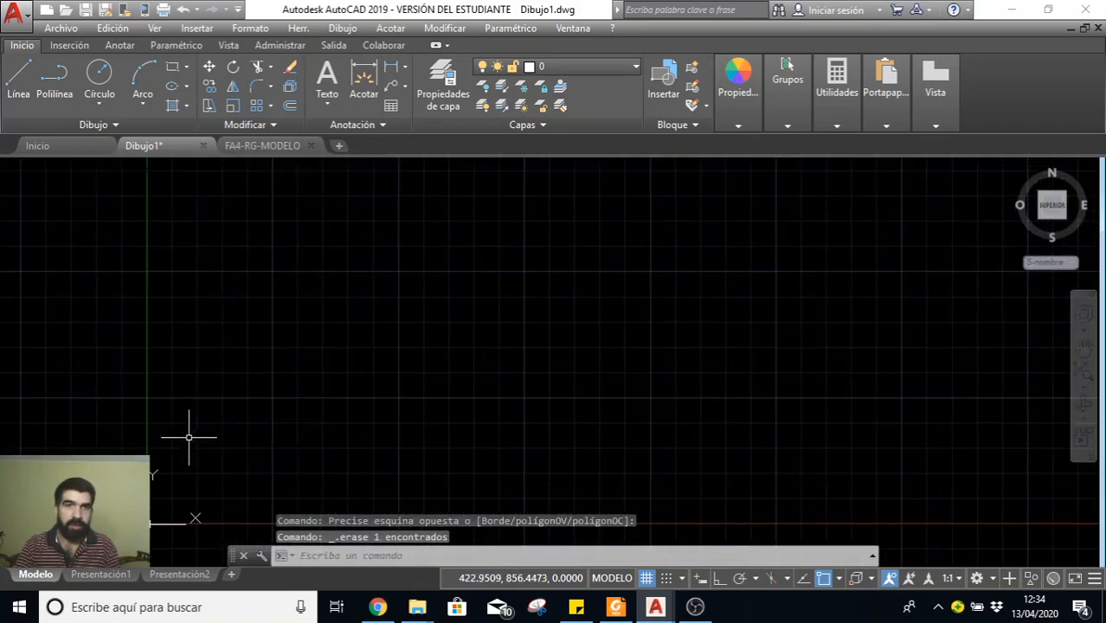
scroll(199, 424, "down", 5)
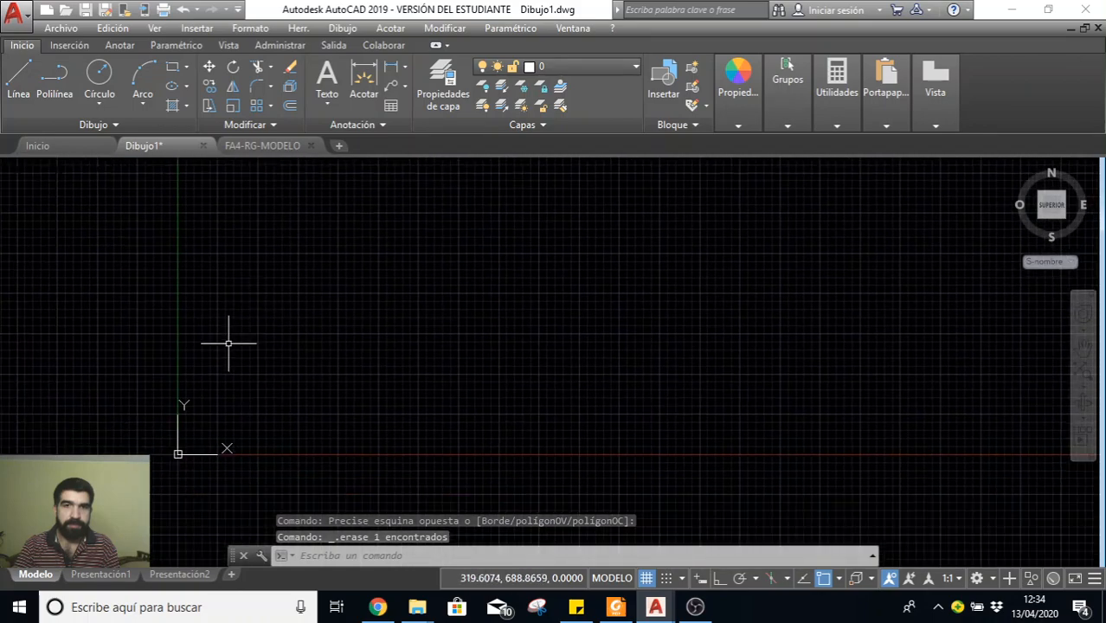
scroll(238, 381, "up", 6)
middle_click(237, 381)
middle_click(238, 381)
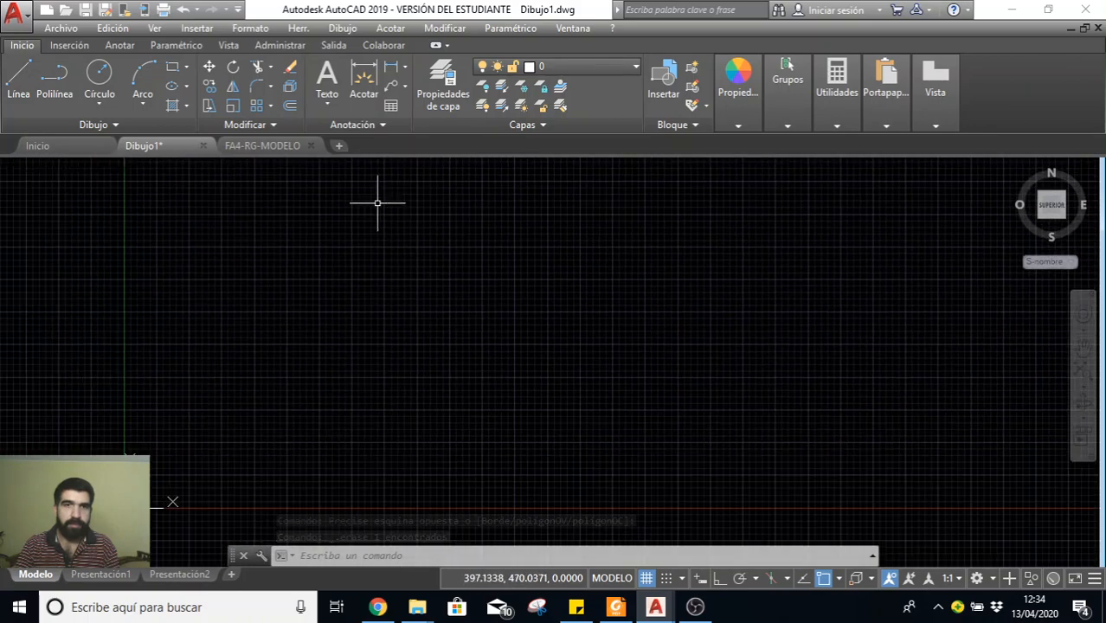
scroll(164, 370, "up", 3)
middle_click_drag(164, 369, 347, 276)
scroll(337, 342, "down", 2)
middle_click_drag(341, 344, 249, 287)
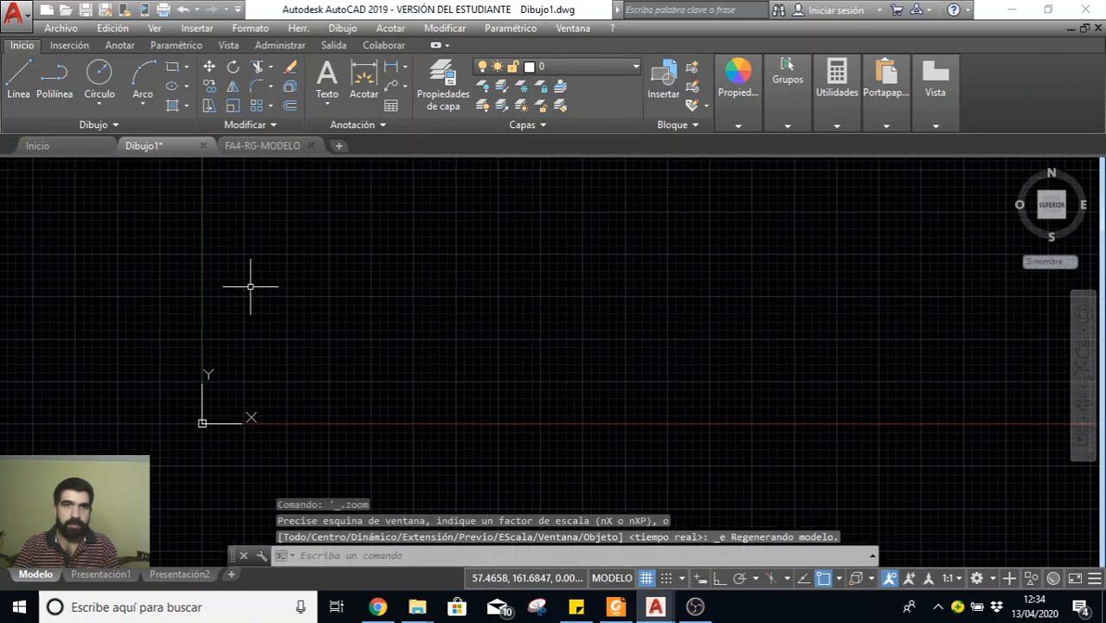
scroll(313, 351, "up", 2)
scroll(313, 351, "up", 2)
scroll(313, 352, "down", 2)
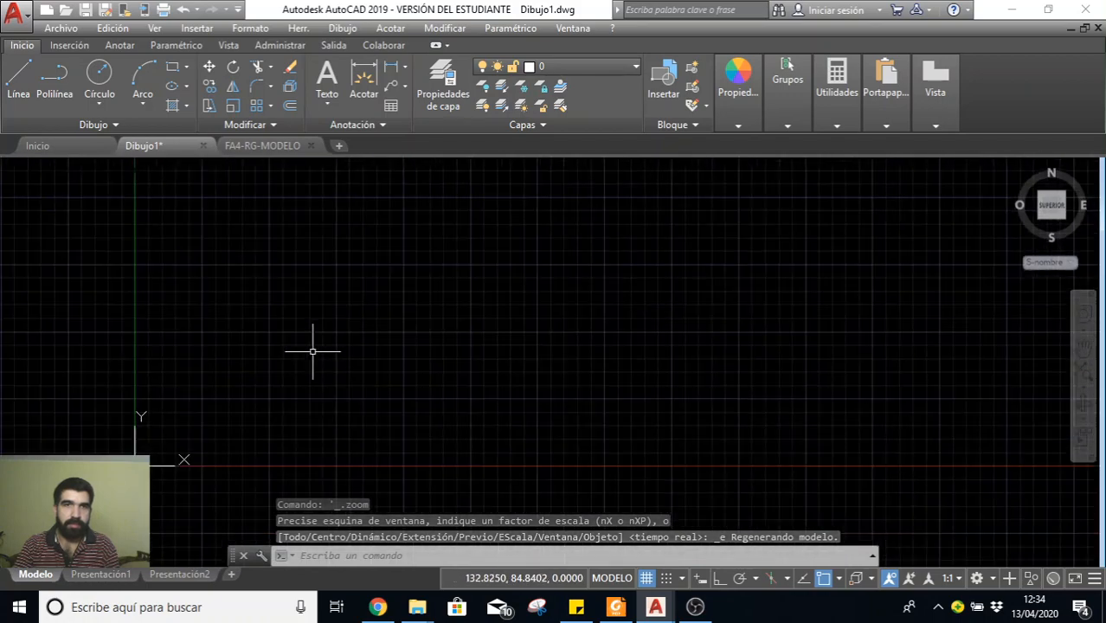
left_click(172, 67)
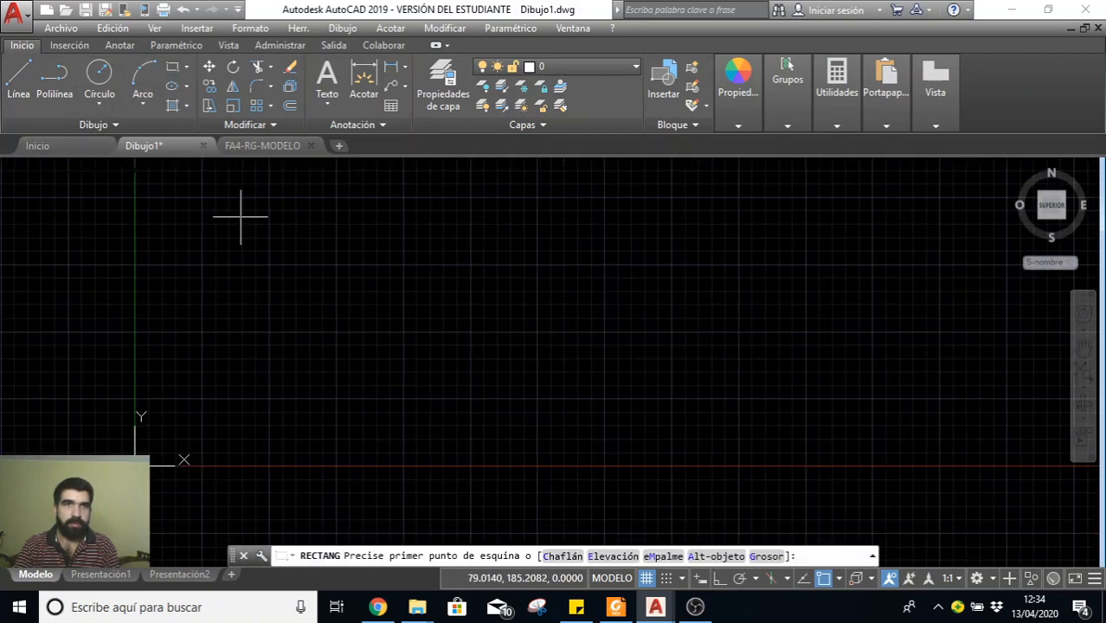
left_click(215, 400)
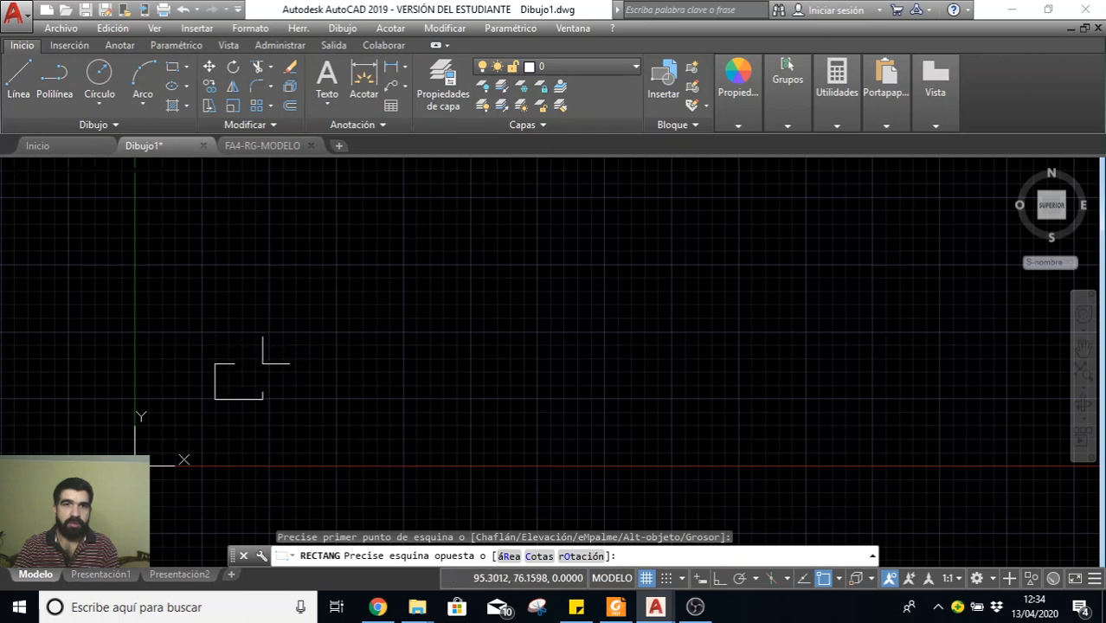
left_click(254, 366)
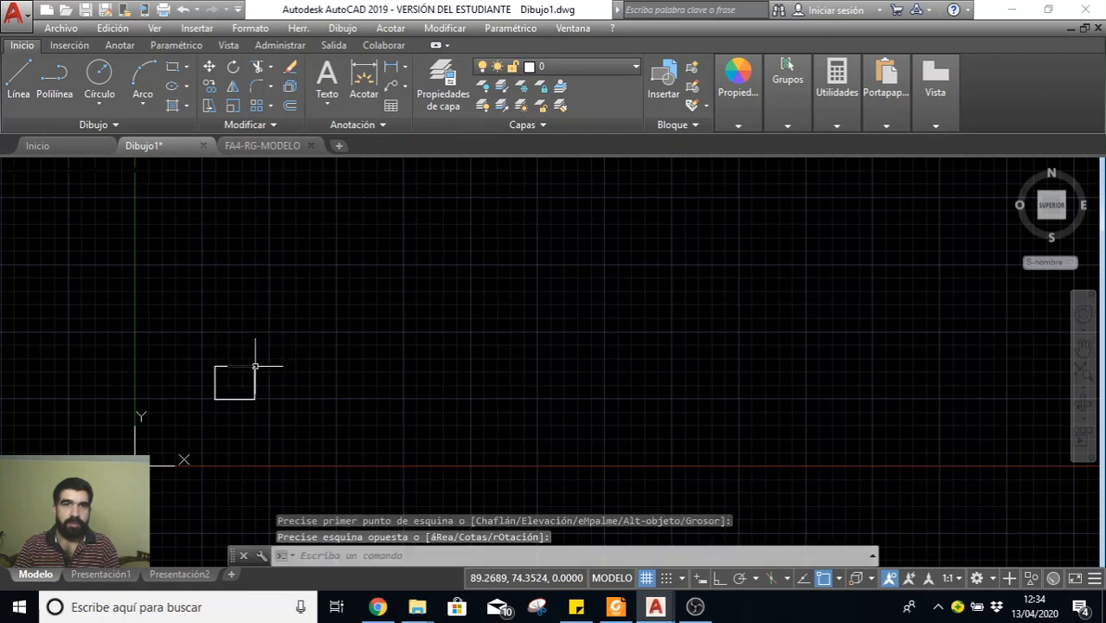
Draw a large circle above the small rectangle, crossing the Y axis
scroll(289, 292, "down", 2)
middle_click_drag(289, 291, 297, 397)
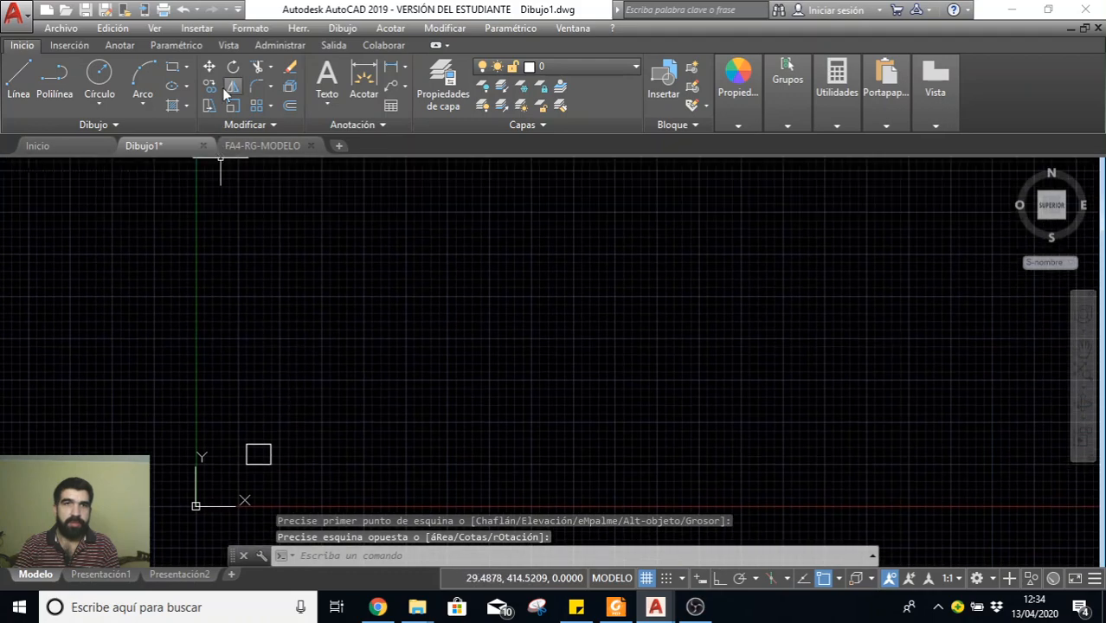
left_click(102, 78)
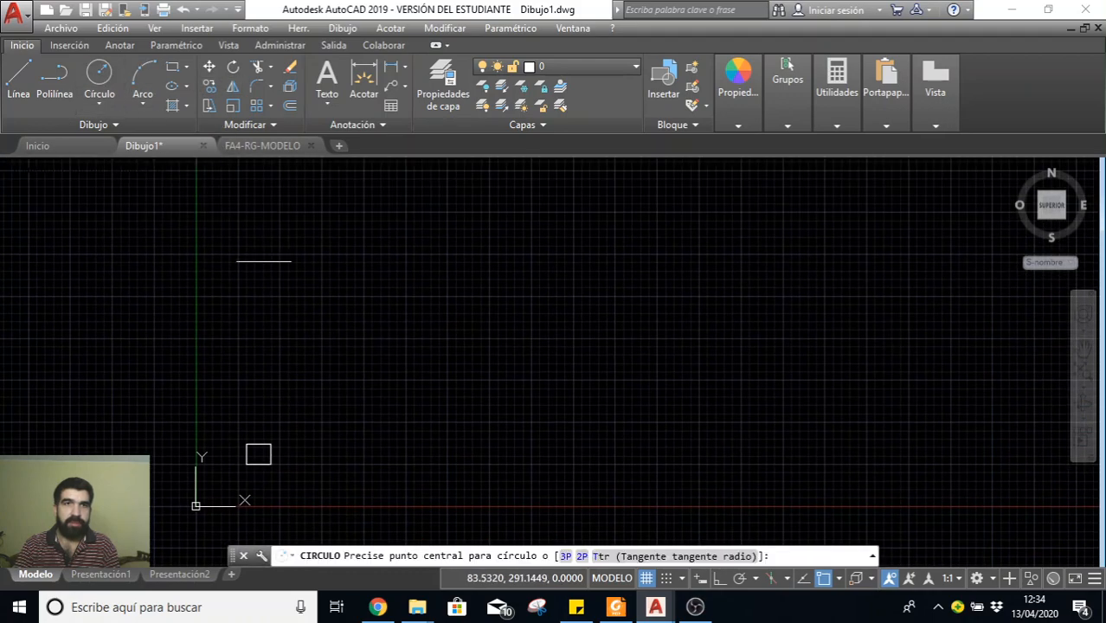
left_click(253, 223)
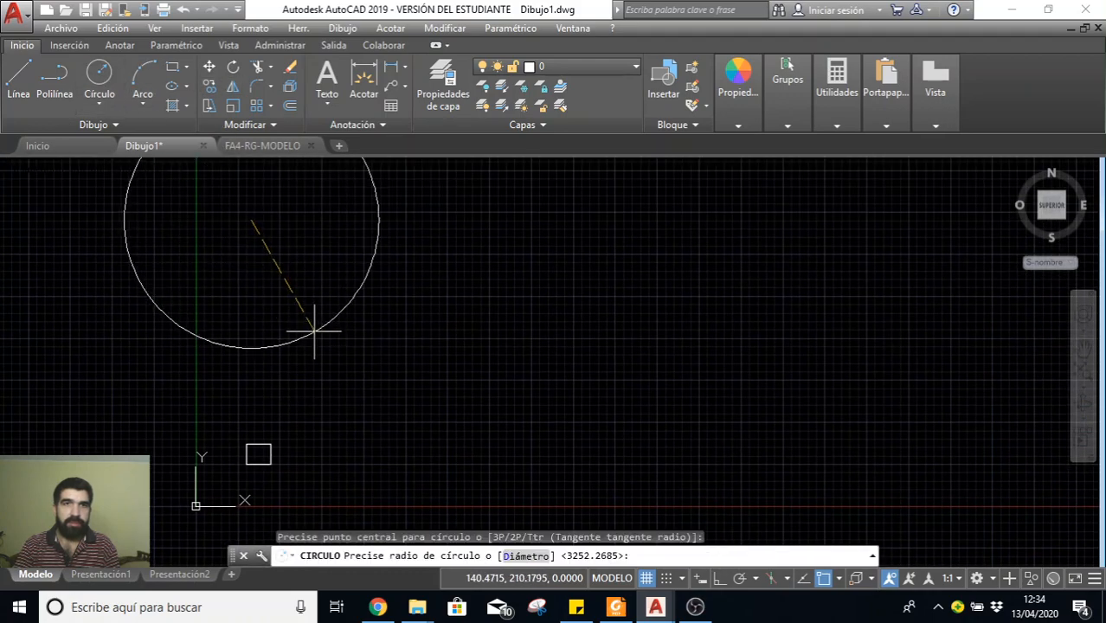
left_click(318, 330)
mouse_move(443, 350)
middle_mouse_down()
mouse_move(440, 398)
mouse_move(425, 395)
middle_mouse_up()
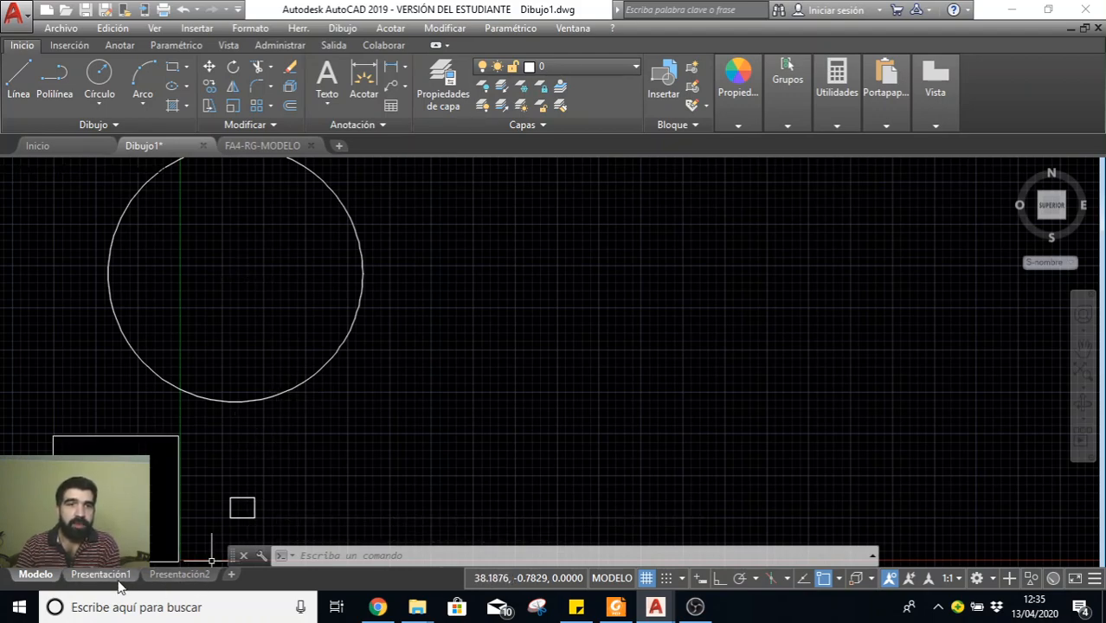
Open the Presentación1 layout and review the layout element settings in the display options
left_click(108, 574)
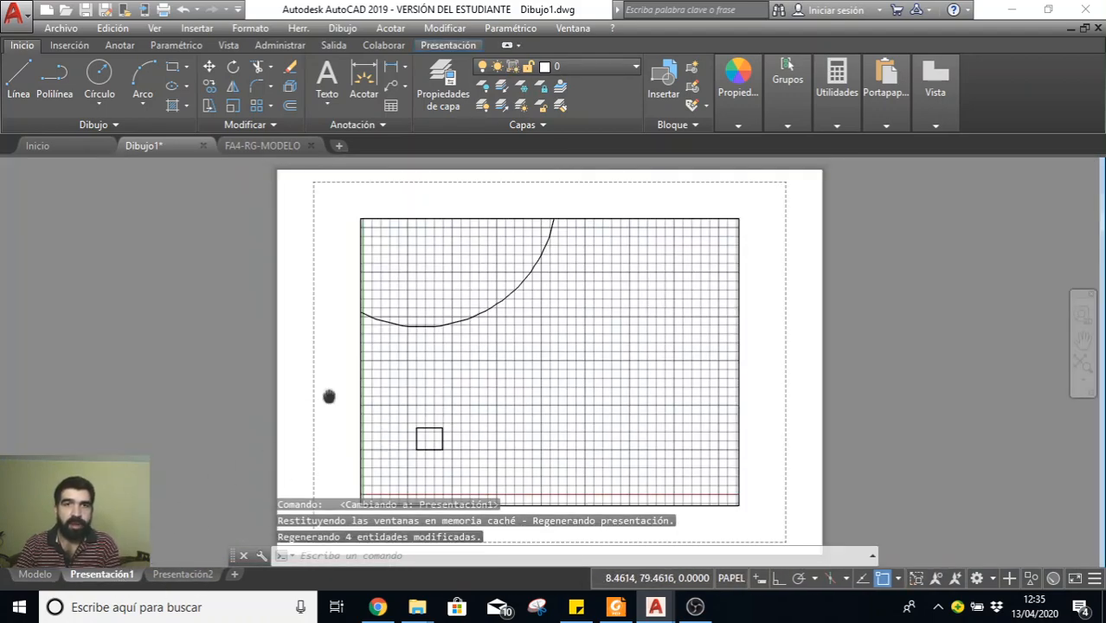
middle_click_drag(329, 396, 259, 392)
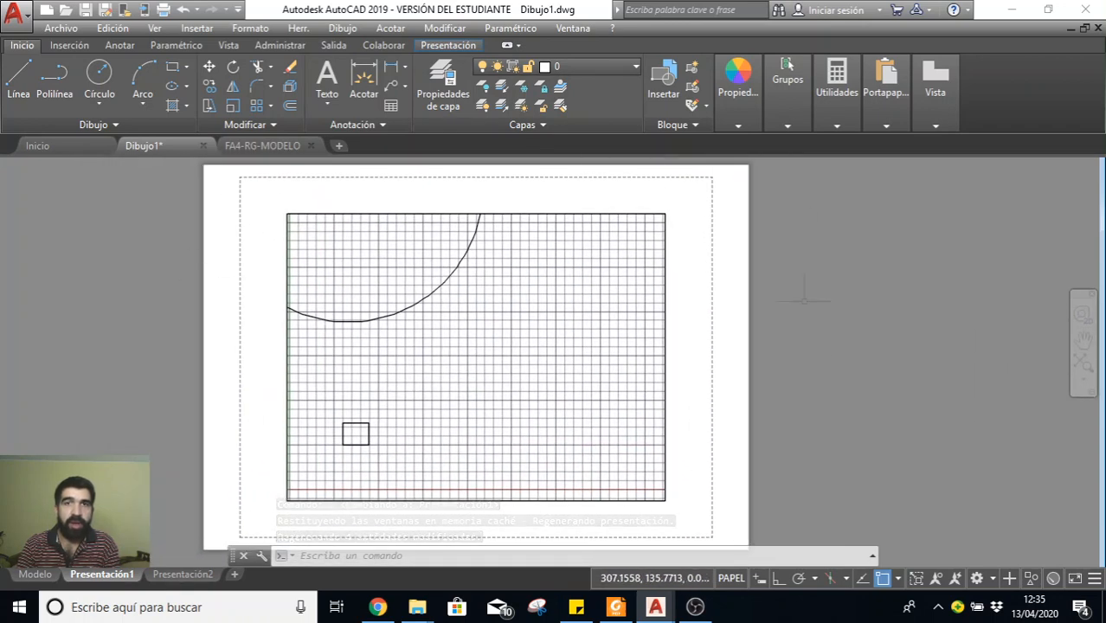
left_click(301, 28)
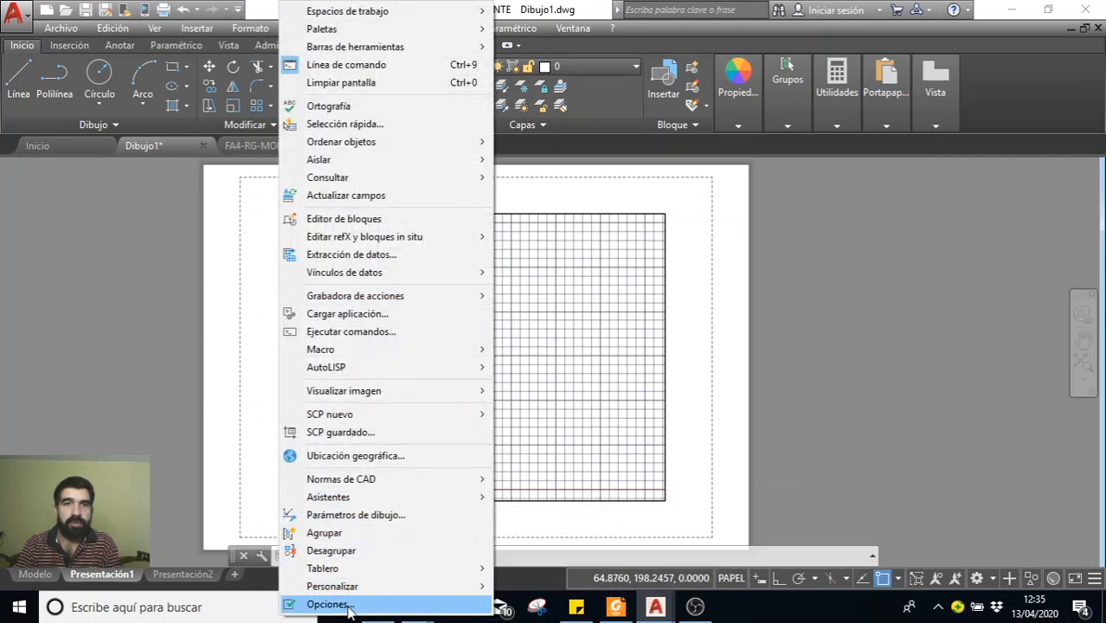
left_click(351, 604)
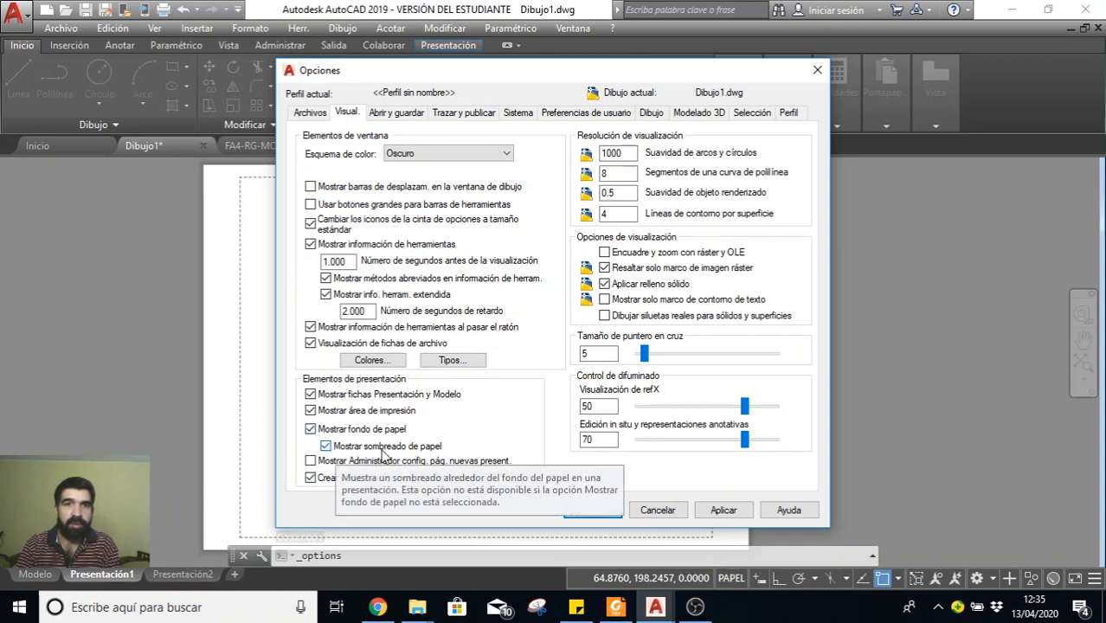
left_click(592, 511)
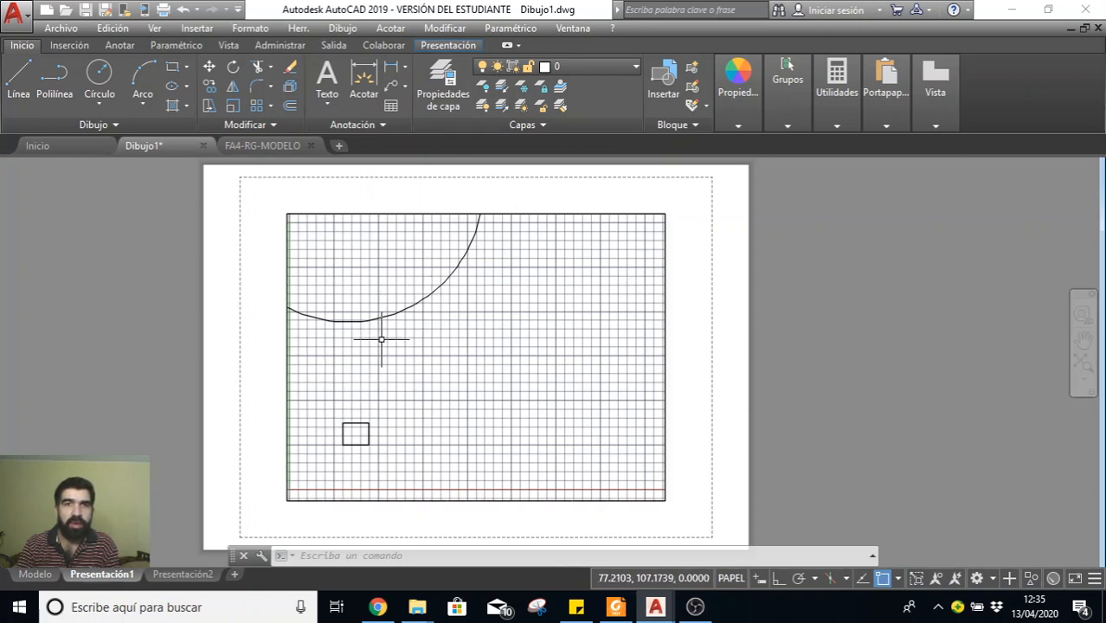
Delete the default viewport from the Presentación1 layout
left_click(693, 246)
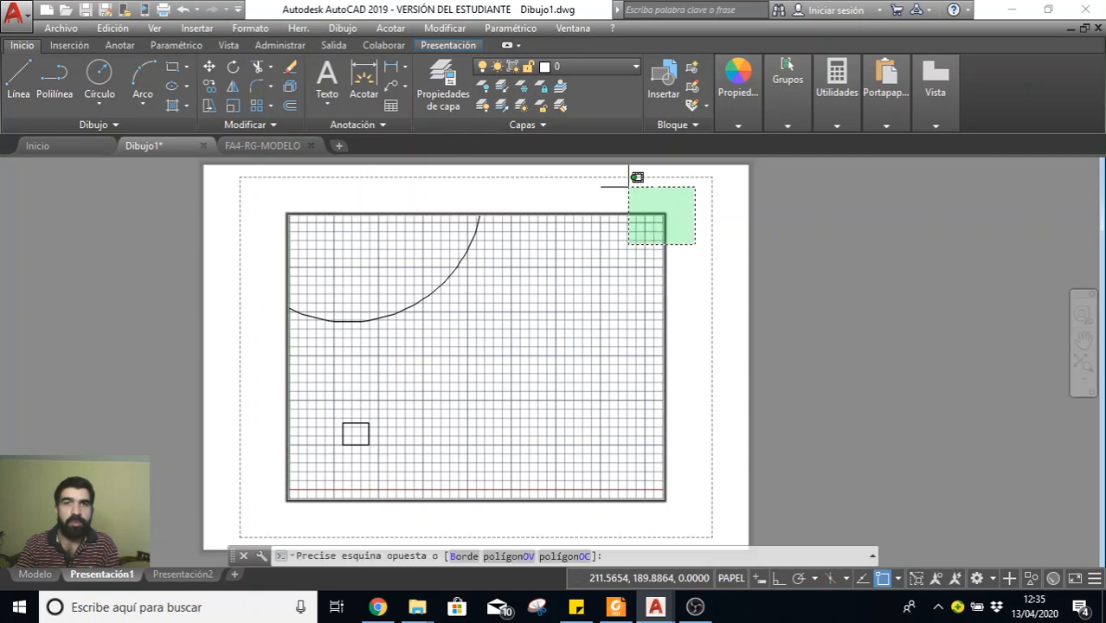
left_click(632, 208)
key("Delete")
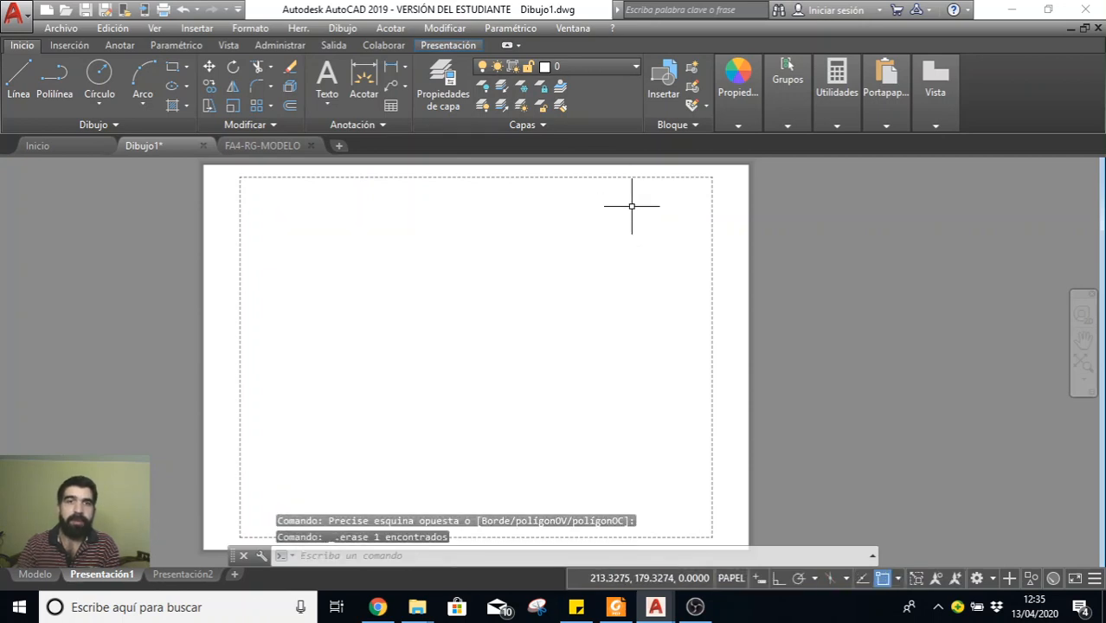
middle_click(539, 303)
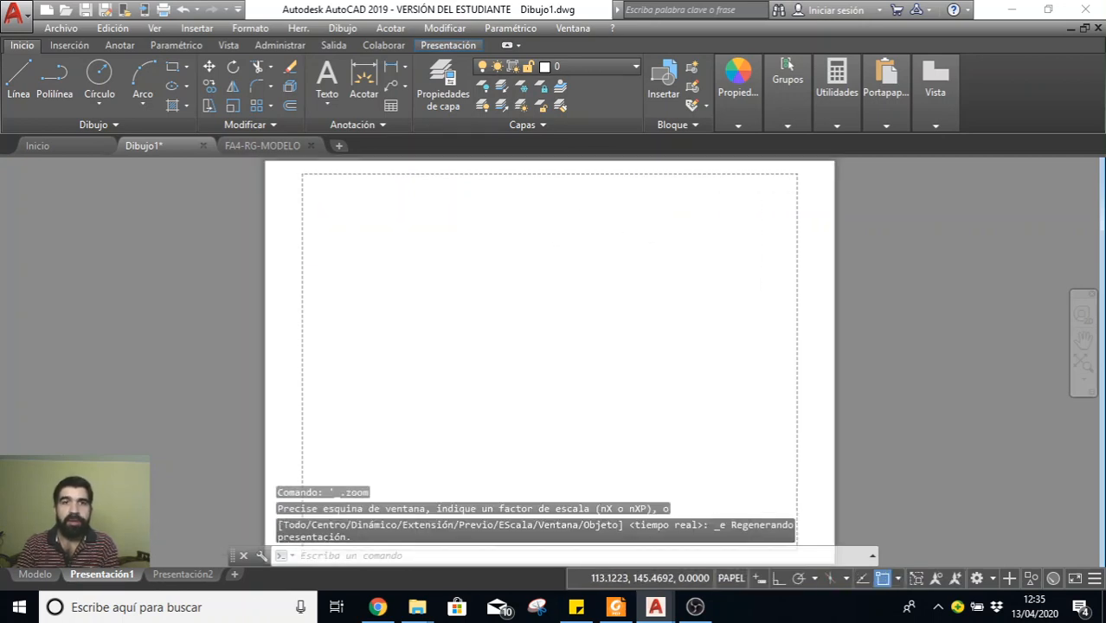
scroll(564, 328, "down", 2)
middle_click_drag(563, 328, 457, 304)
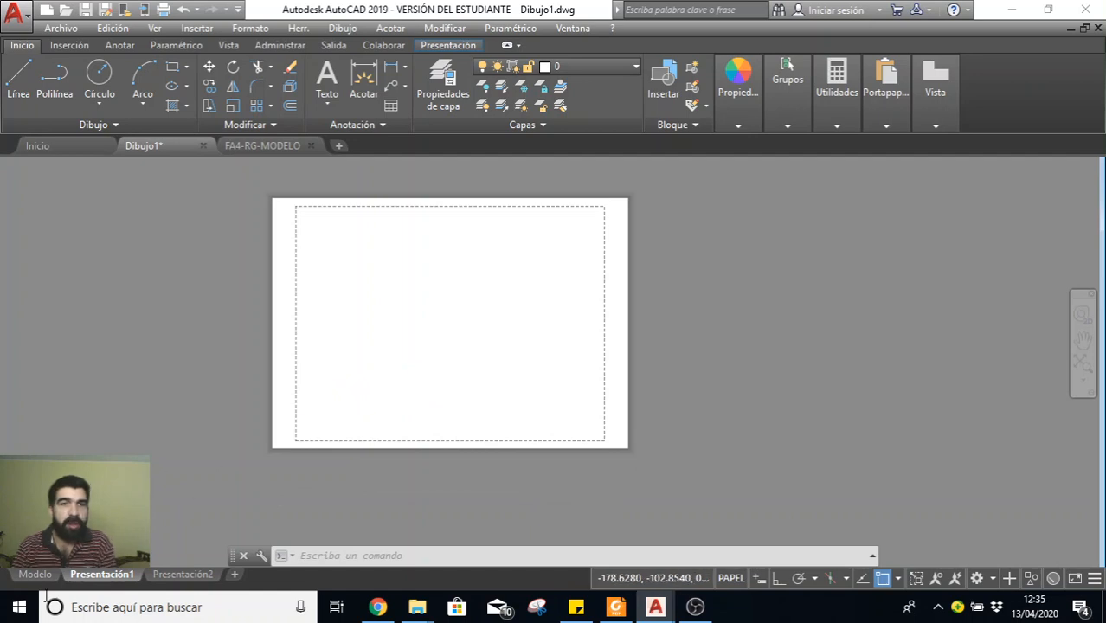
right_click(97, 574)
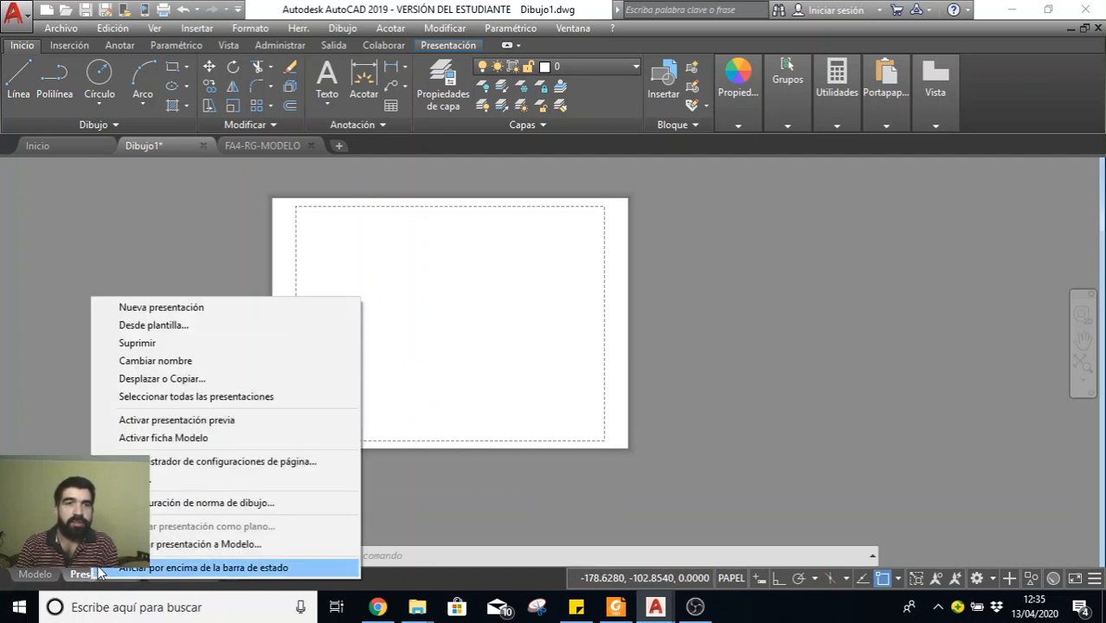
left_click(70, 449)
left_click(126, 350)
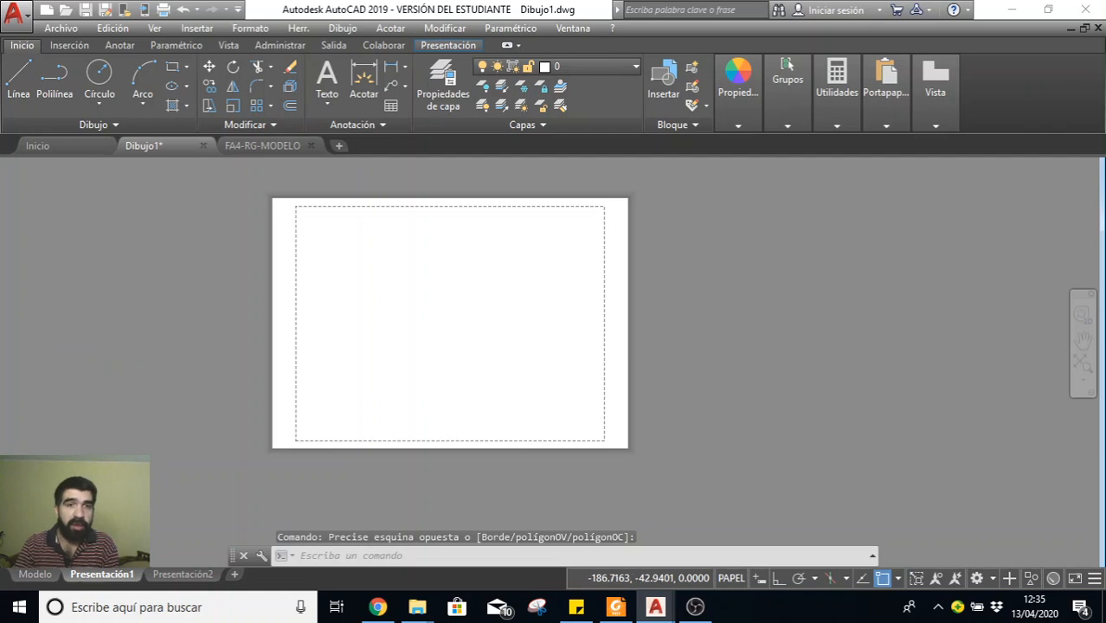
right_click(93, 574)
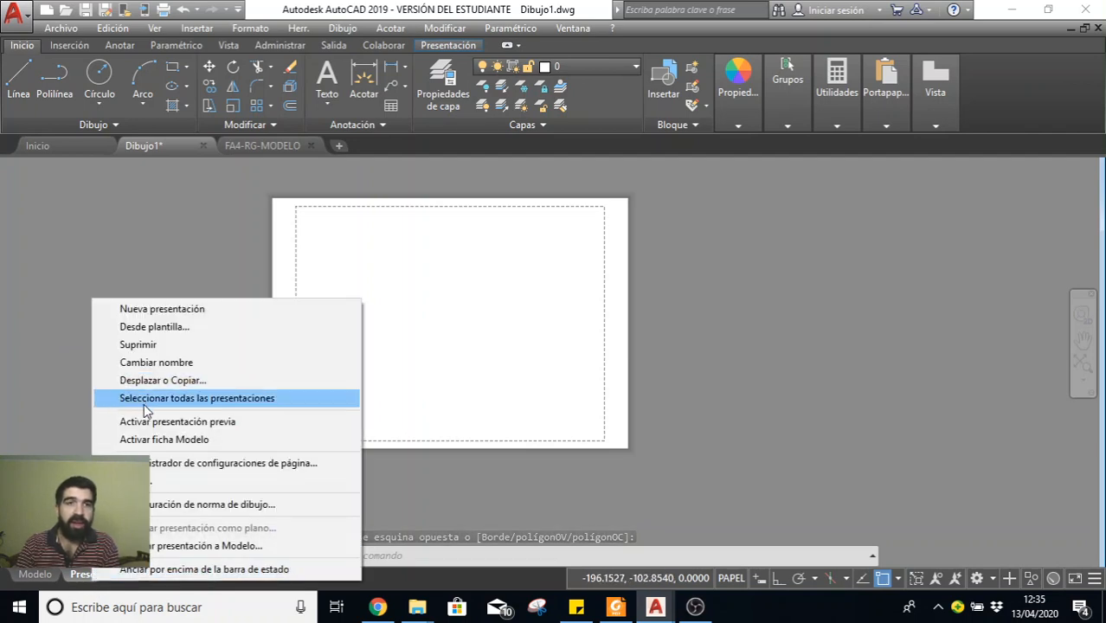
left_click(67, 439)
left_click(111, 528)
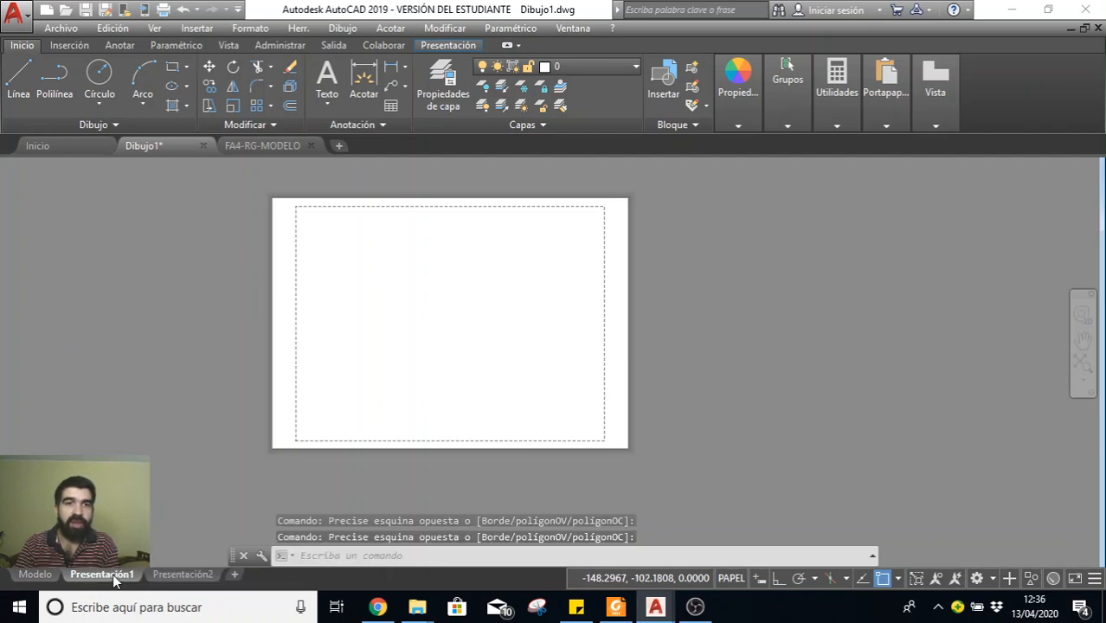
Open the Presentación1 page setup for modification and assign PDFCreator as its printer
right_click(113, 574)
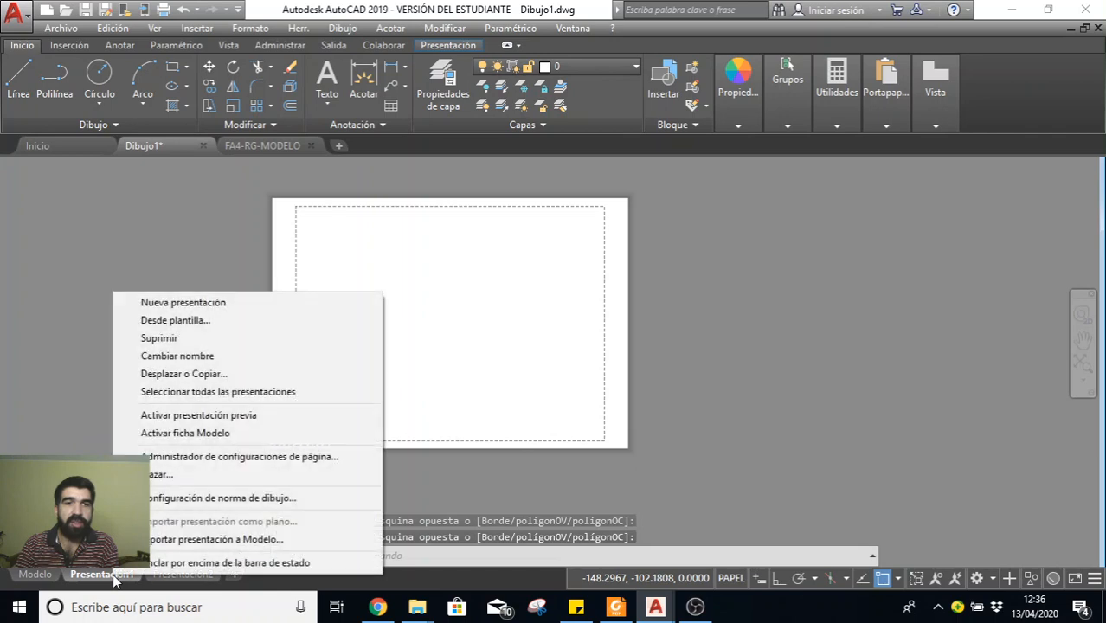
left_click(180, 457)
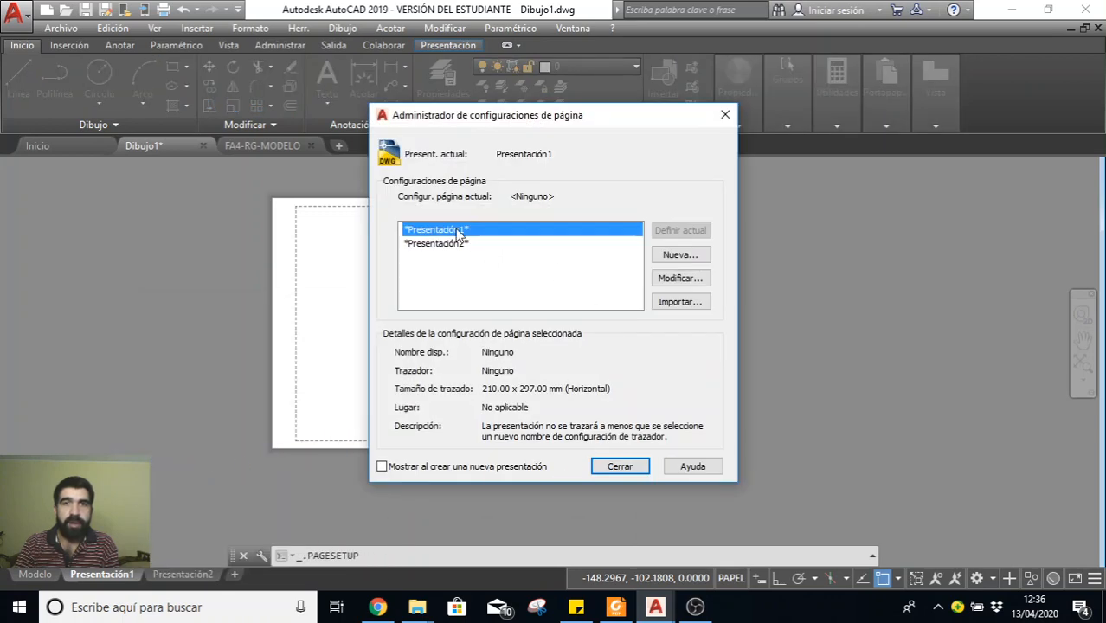
left_click(669, 281)
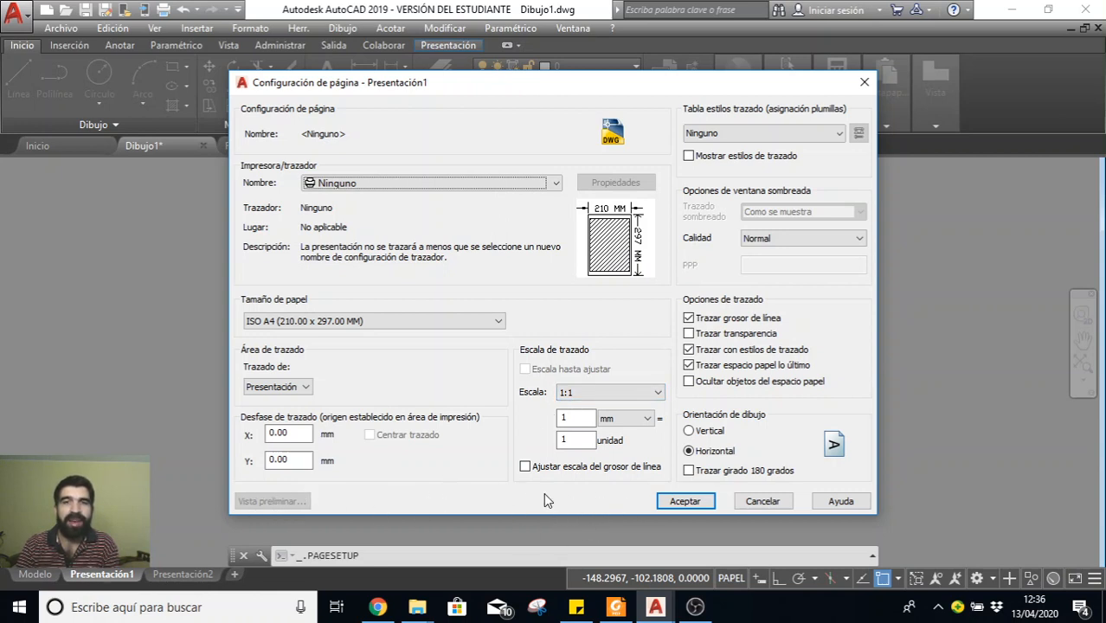
left_click_drag(505, 79, 837, 85)
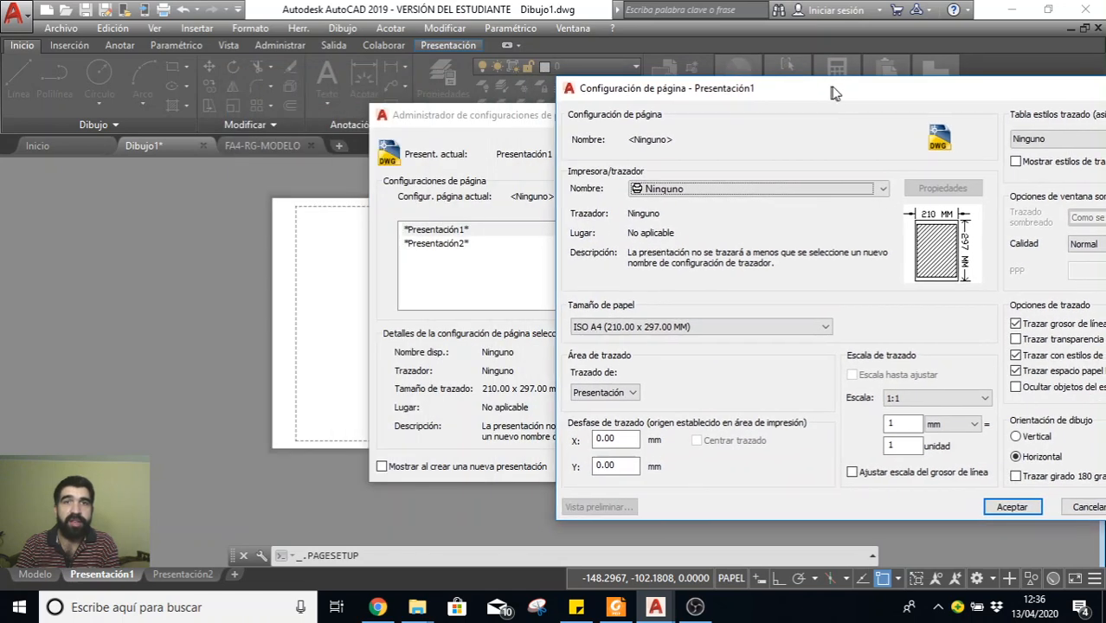
left_click_drag(753, 102, 462, 97)
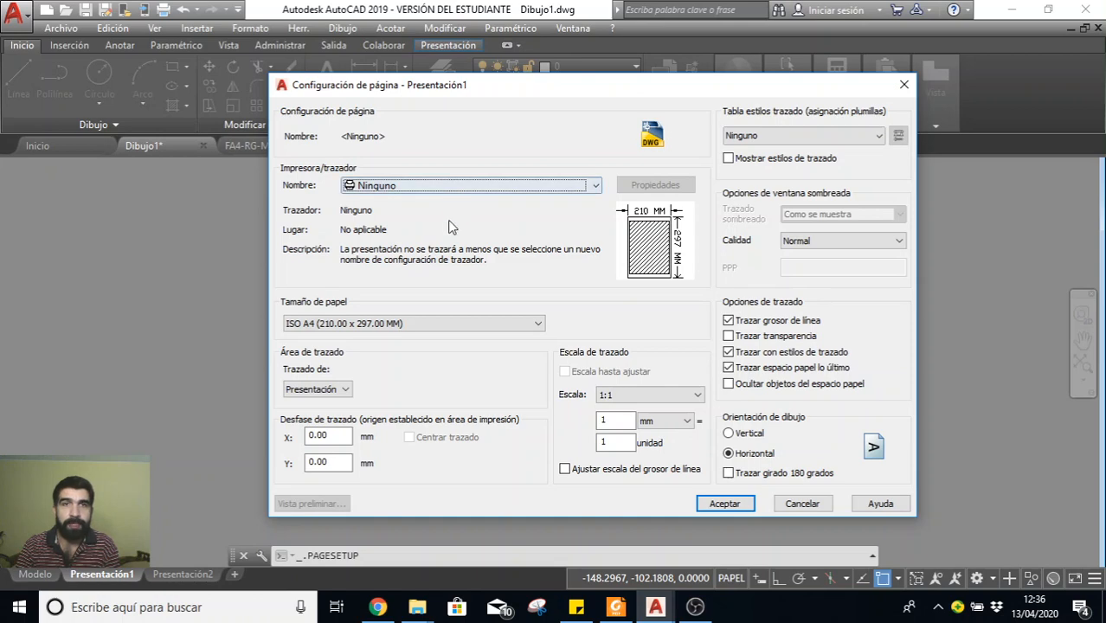
left_click(461, 189)
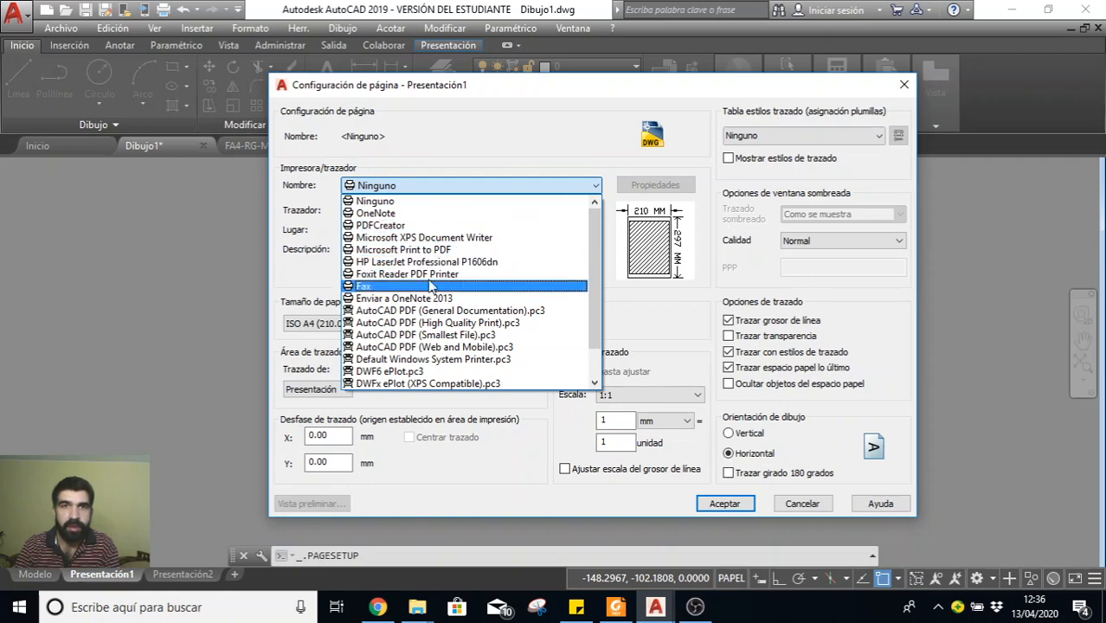
left_click(416, 226)
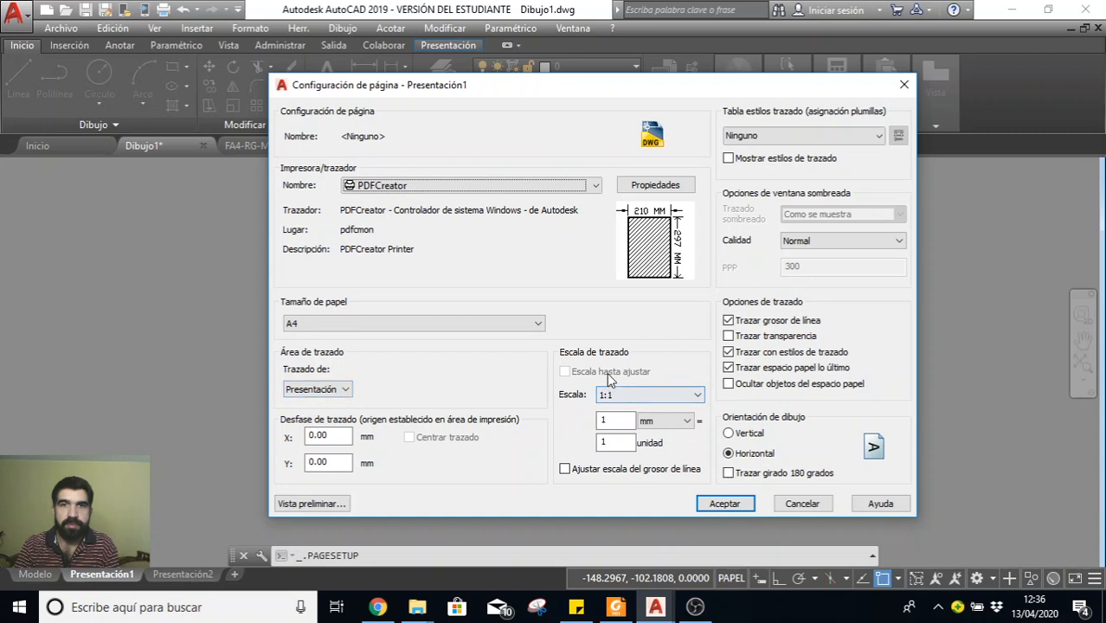
Set the drawing orientation to Vertical, assign the de-SIRE.ctb plot style table, and apply the page setup
left_click(731, 433)
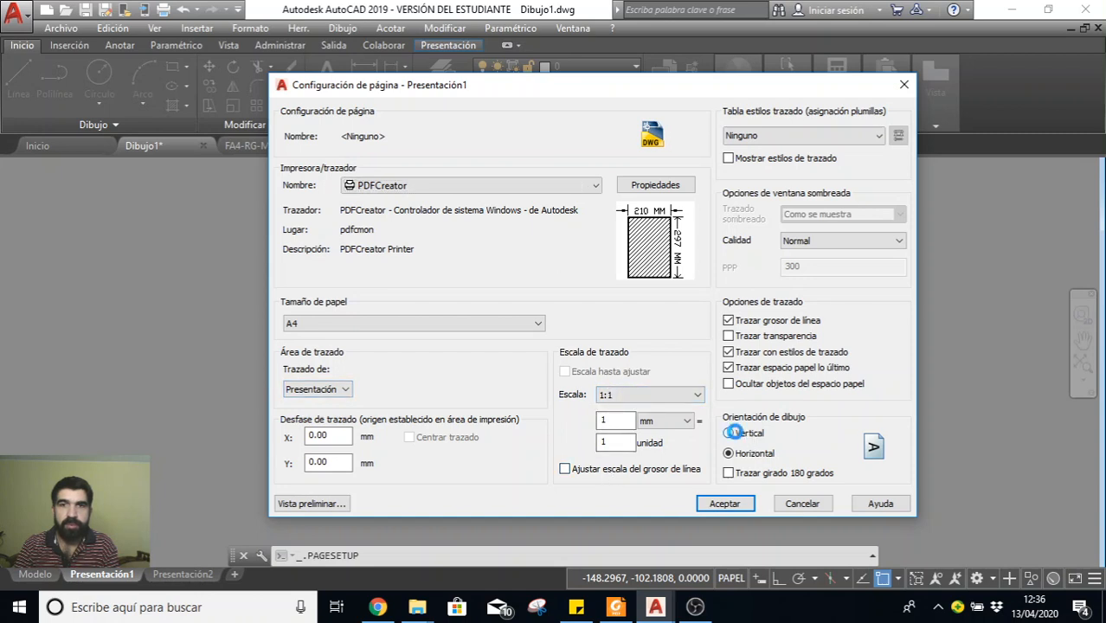
left_click(760, 136)
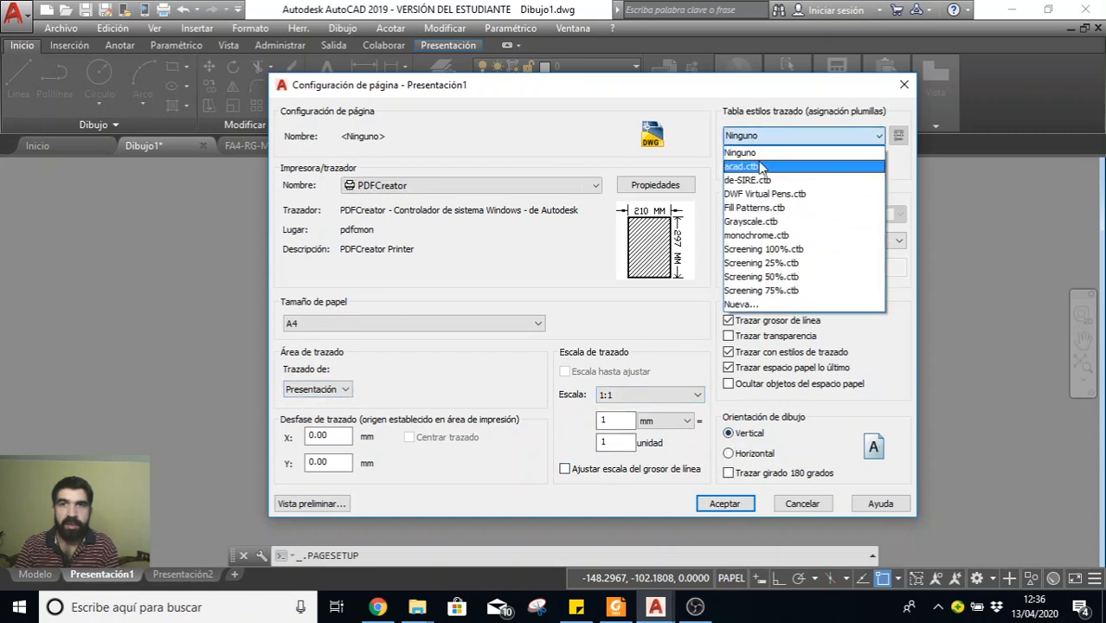
left_click(758, 181)
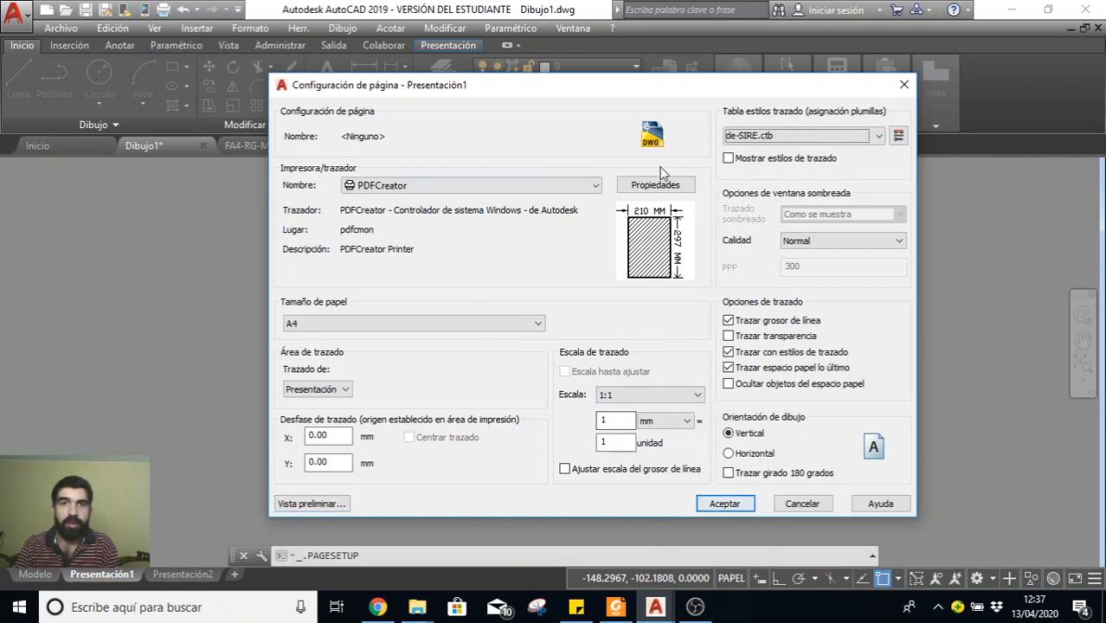
left_click(708, 506)
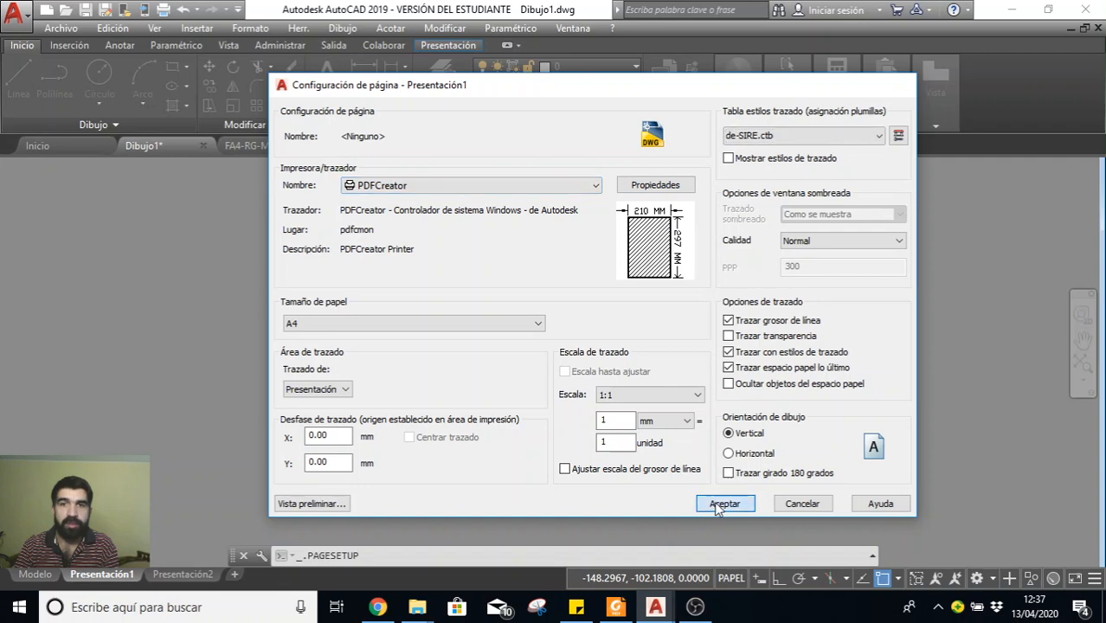
left_click(619, 465)
Examine the sheet's new orientation and the printable margin at its upper-left corner
middle_click_drag(612, 432, 565, 357)
middle_click_drag(480, 253, 485, 421)
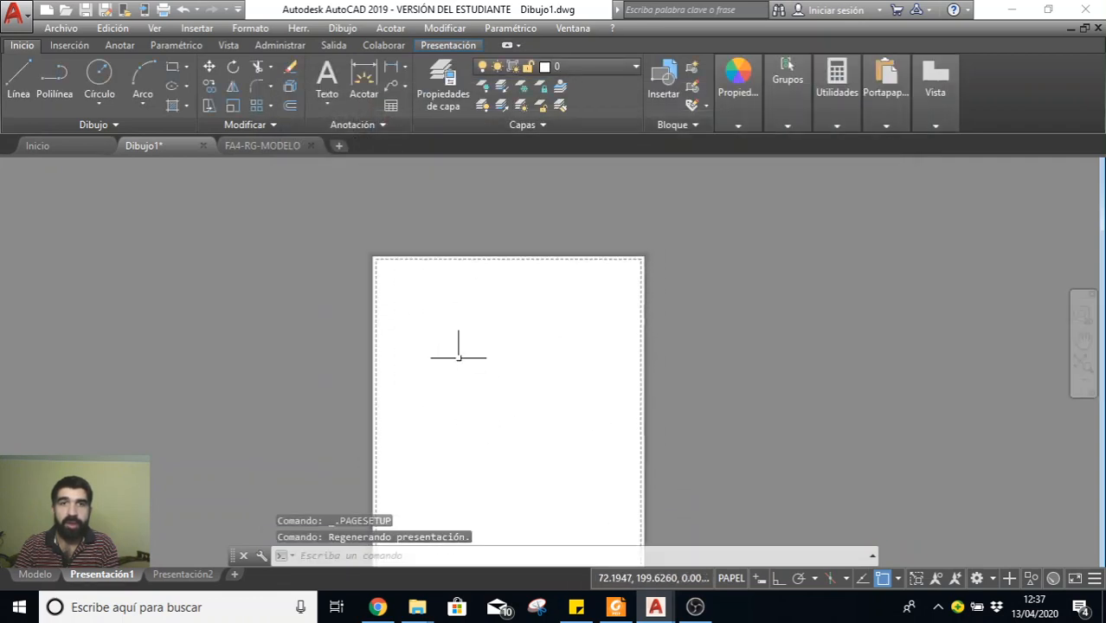
middle_click_drag(583, 437, 575, 354)
scroll(353, 240, "up", 2)
scroll(349, 220, "up", 4)
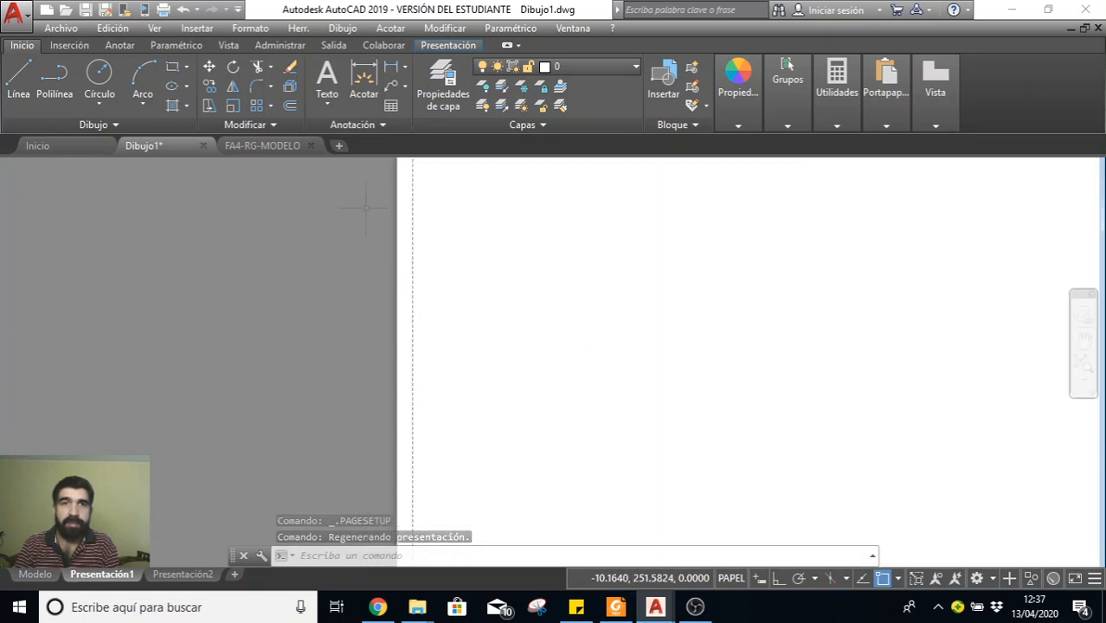
middle_click_drag(448, 232, 451, 490)
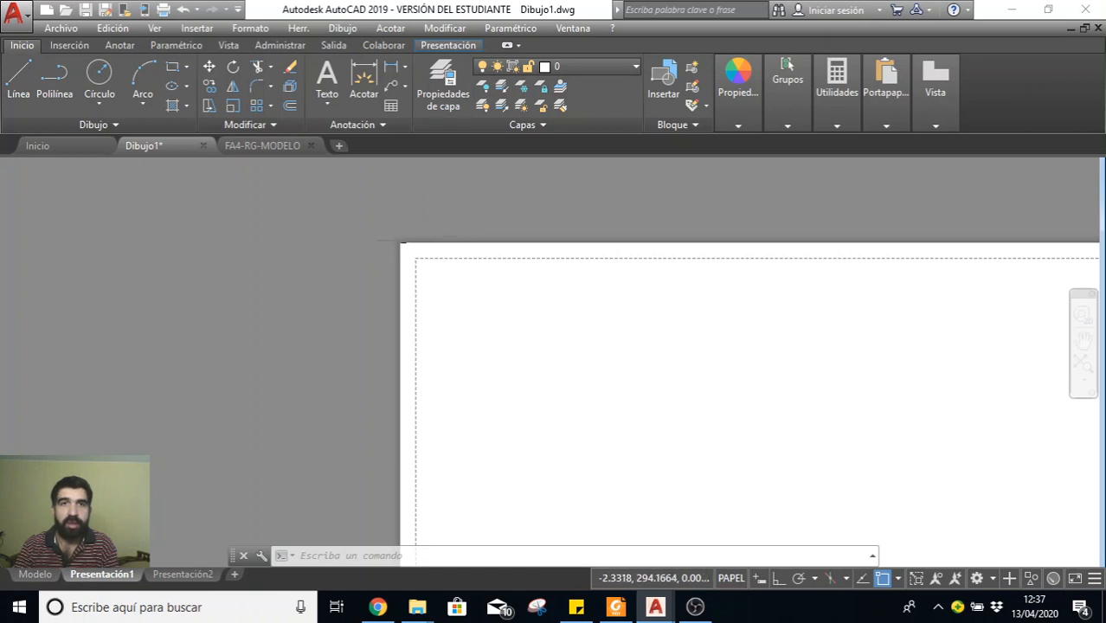
scroll(453, 309, "down", 4)
middle_click(497, 351)
middle_click(497, 351)
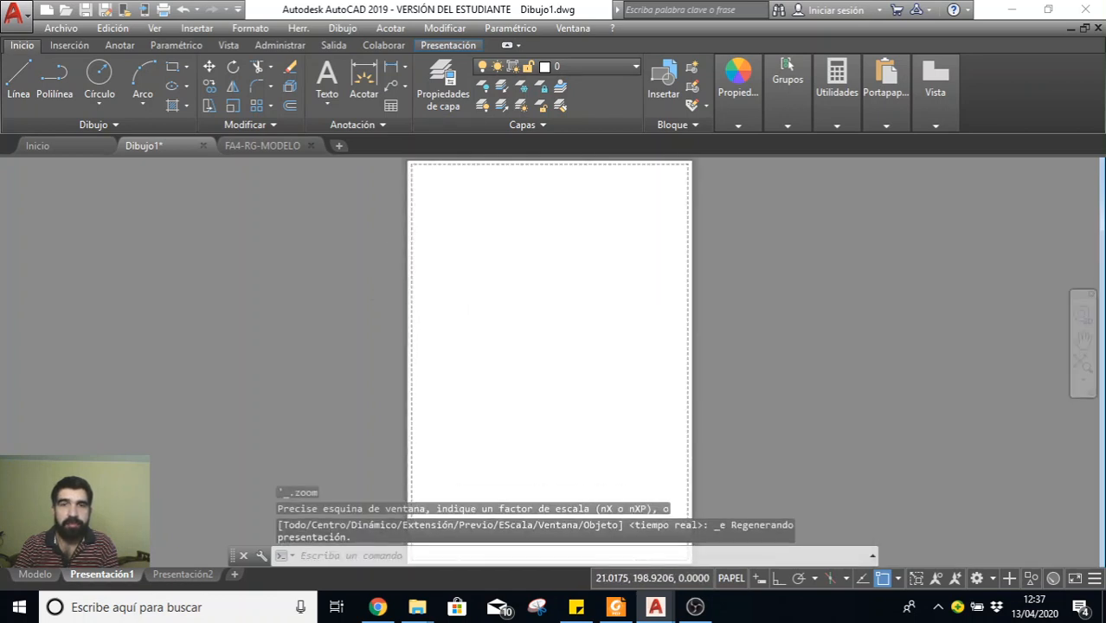
middle_click_drag(565, 330, 460, 314)
scroll(489, 323, "down", 2)
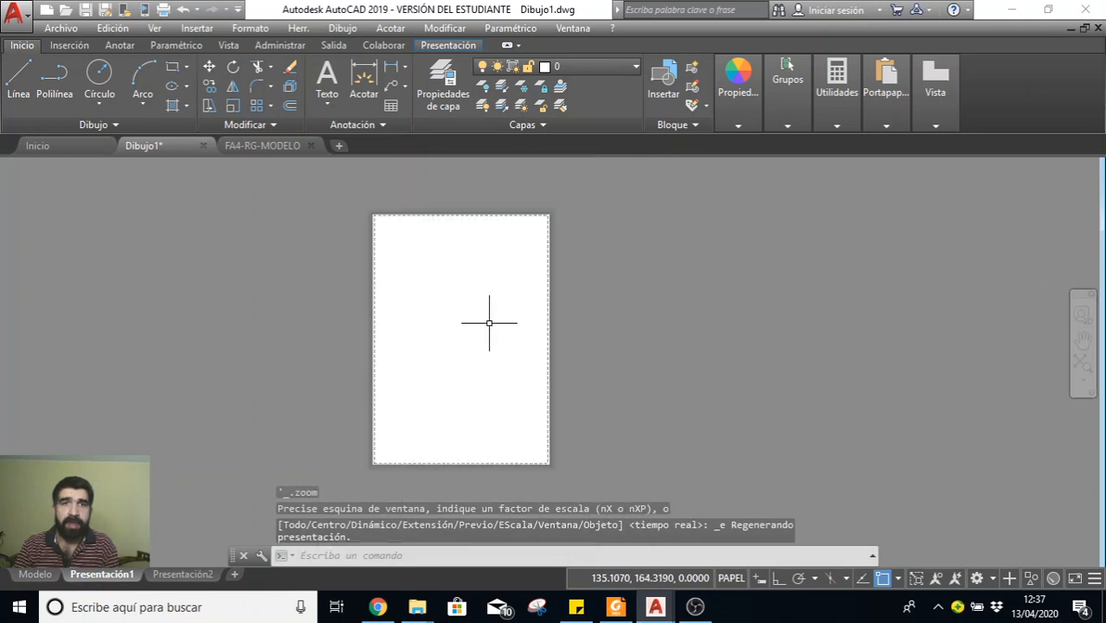
Copy the complete A4 frame and title block from FA4-RG-MODELO and paste them beside the sheet in Dibujo1's Presentación1 layout
left_click(259, 149)
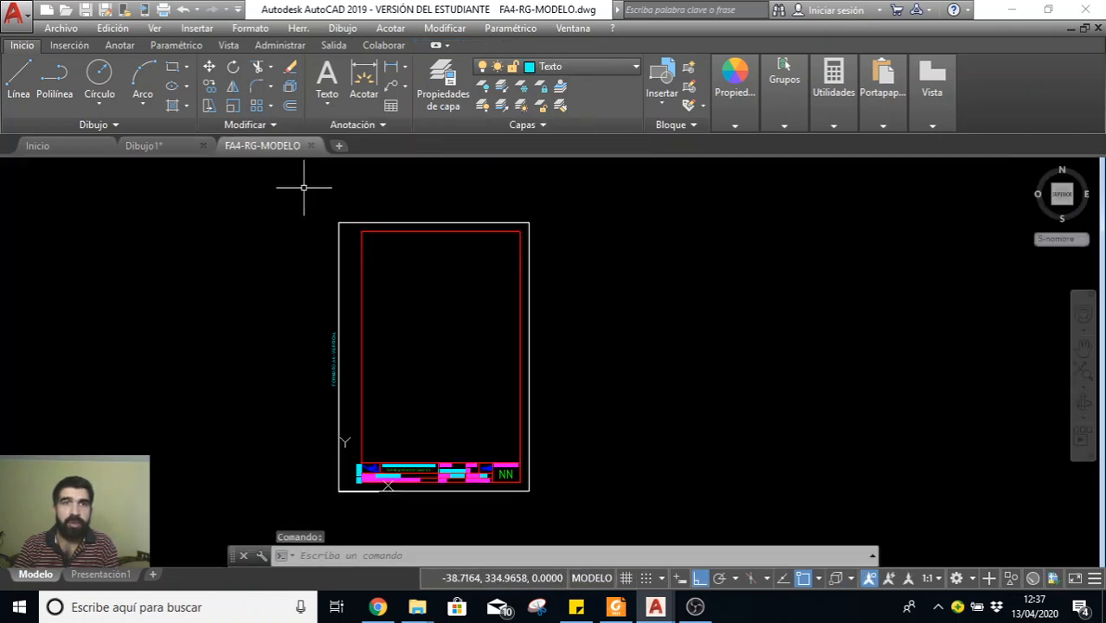
left_click(566, 513)
left_click(271, 184)
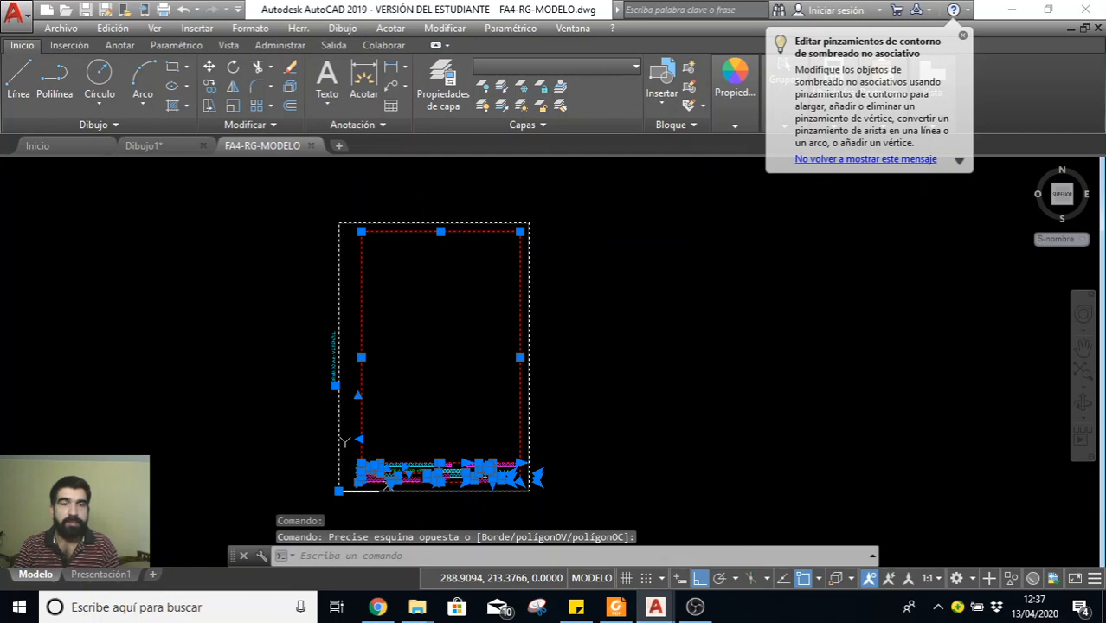
left_click(169, 151)
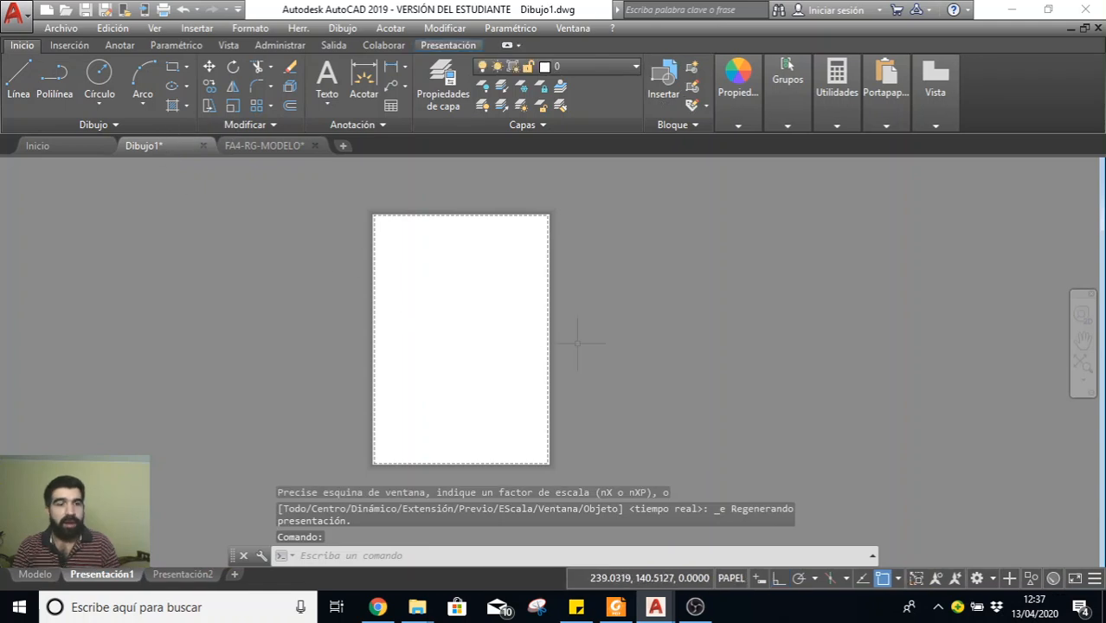
key("ctrl+v")
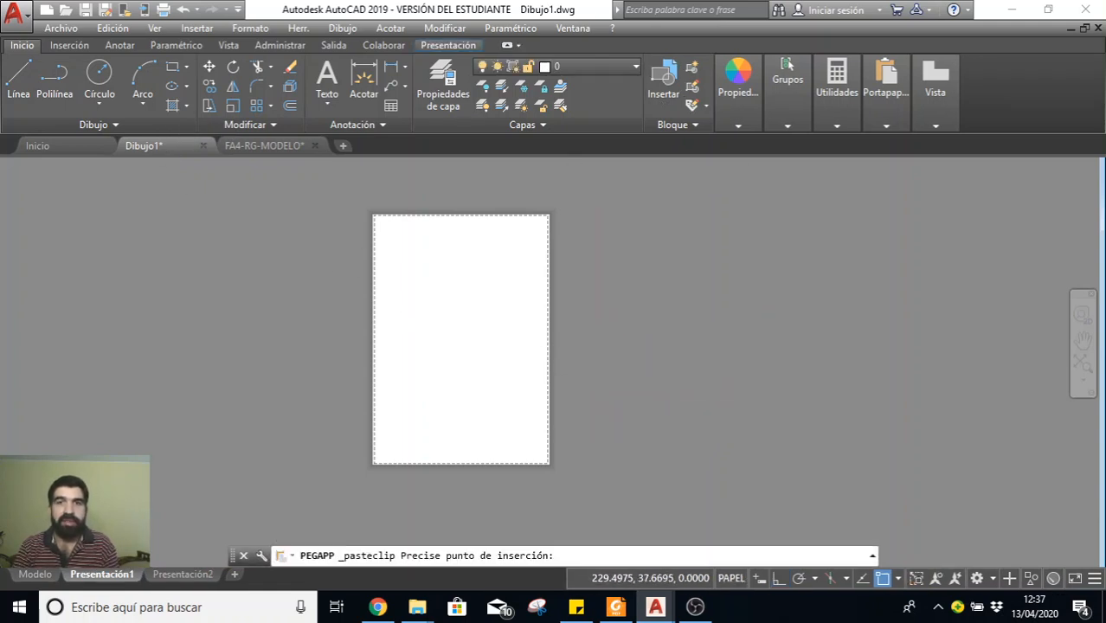
left_click(577, 430)
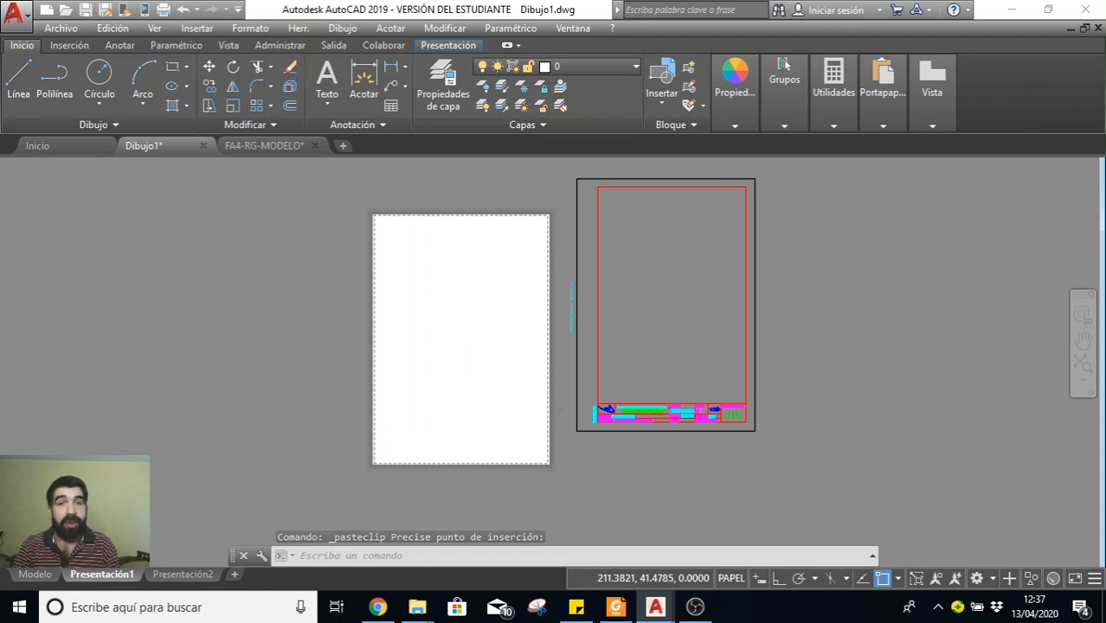
Modify the Presentación1 page setup to plot a Ventana area spanning opposite corners of the pasted format's outer frame
right_click(100, 576)
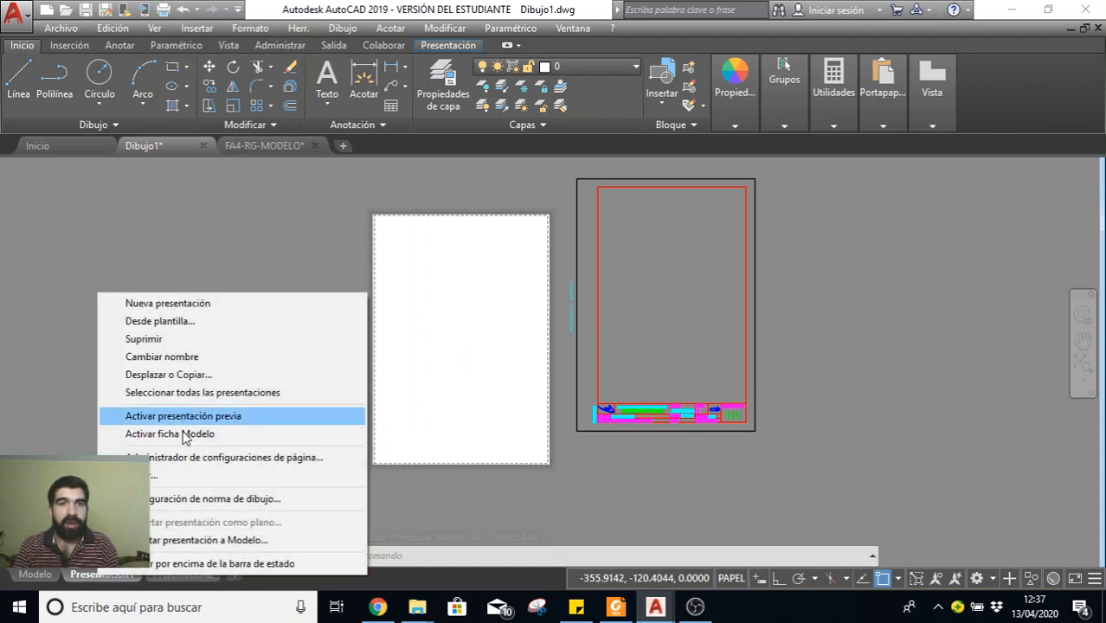
left_click(186, 458)
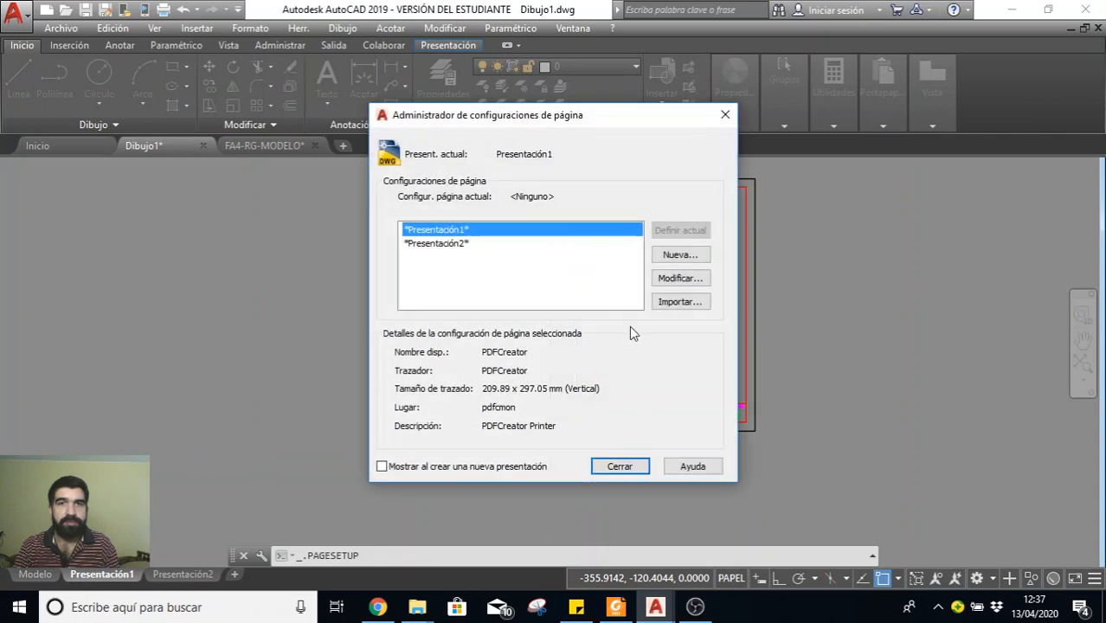
left_click(671, 278)
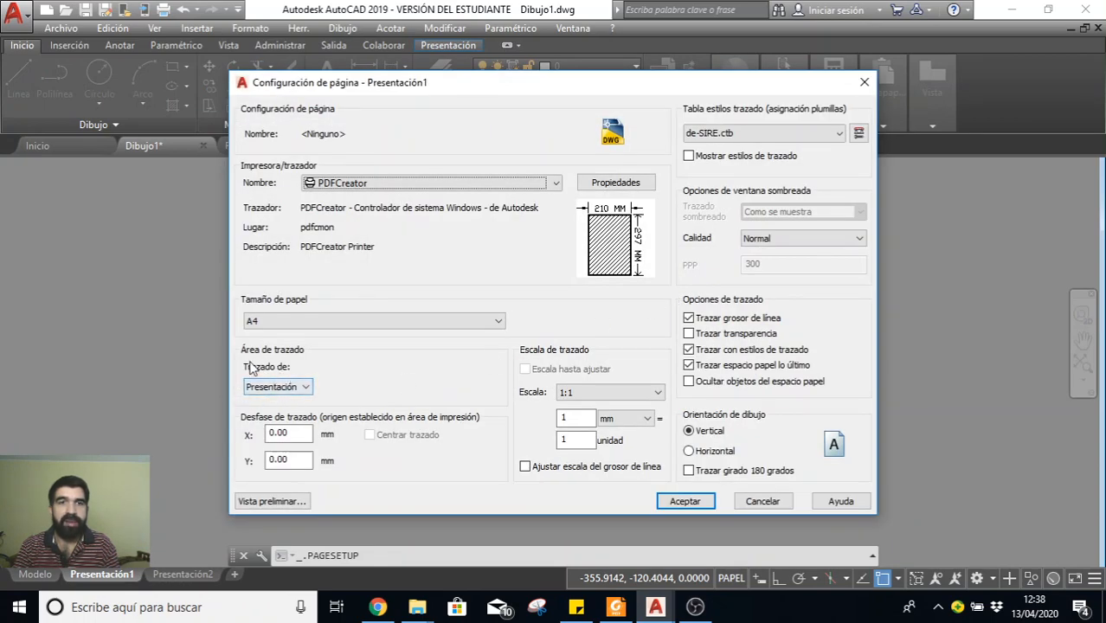
left_click(287, 391)
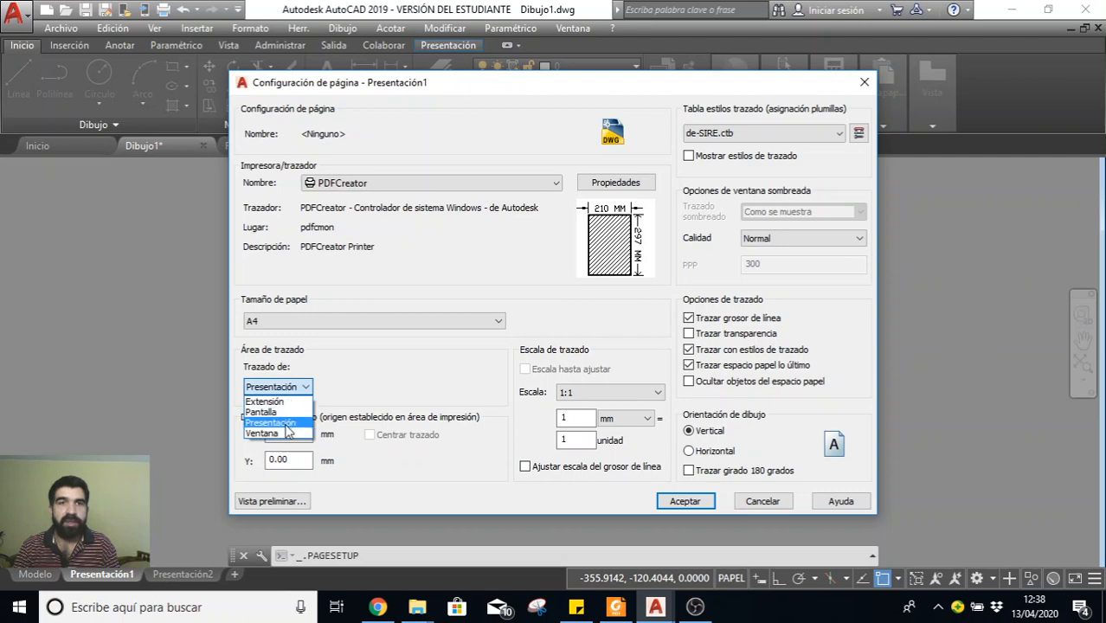
left_click(286, 433)
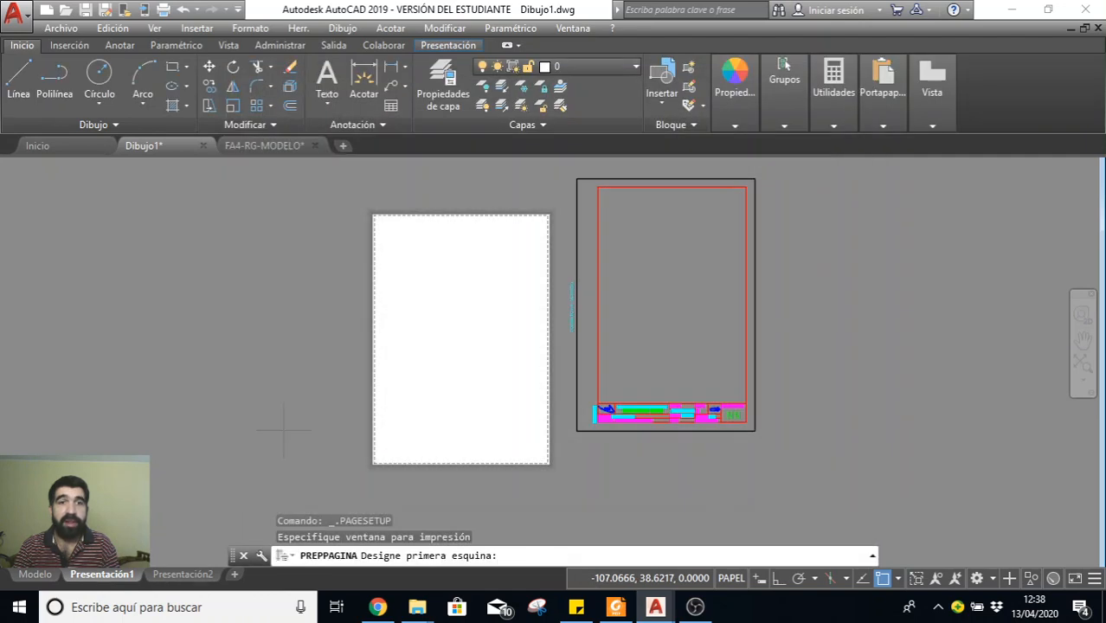
left_click(577, 430)
left_click(756, 179)
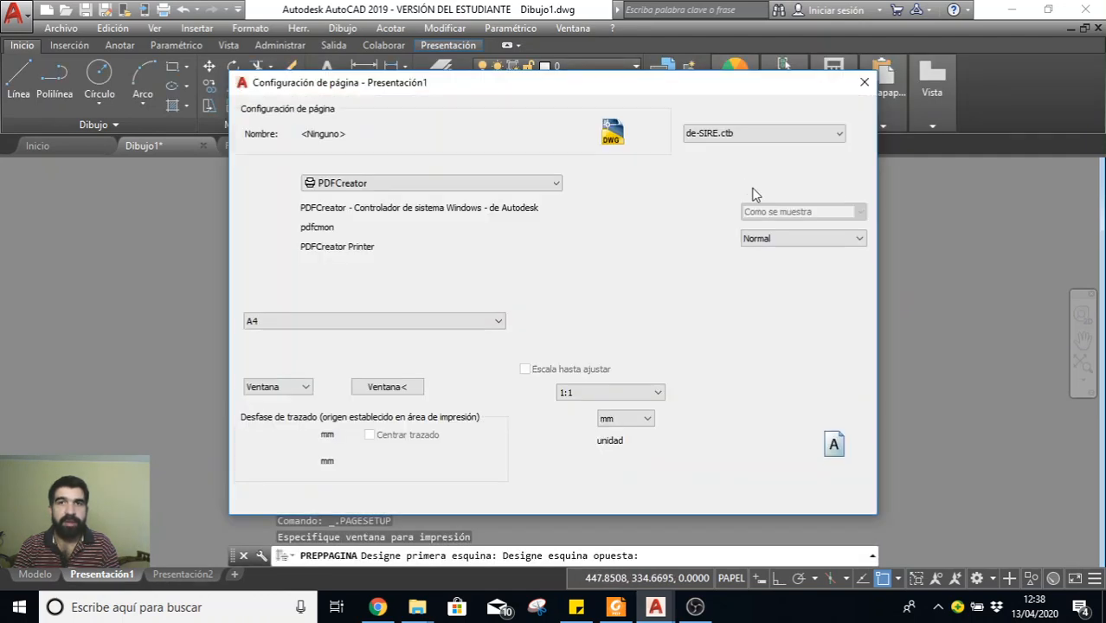
Center the plot on the paper and apply the Presentación1 page setup
left_click(371, 435)
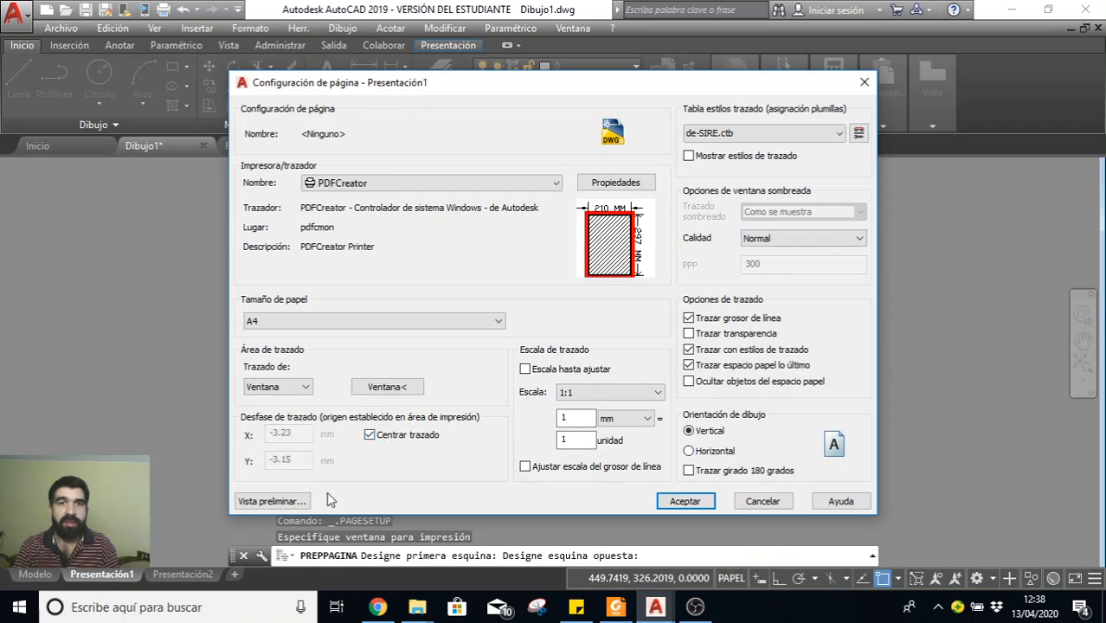
left_click(684, 501)
left_click(618, 466)
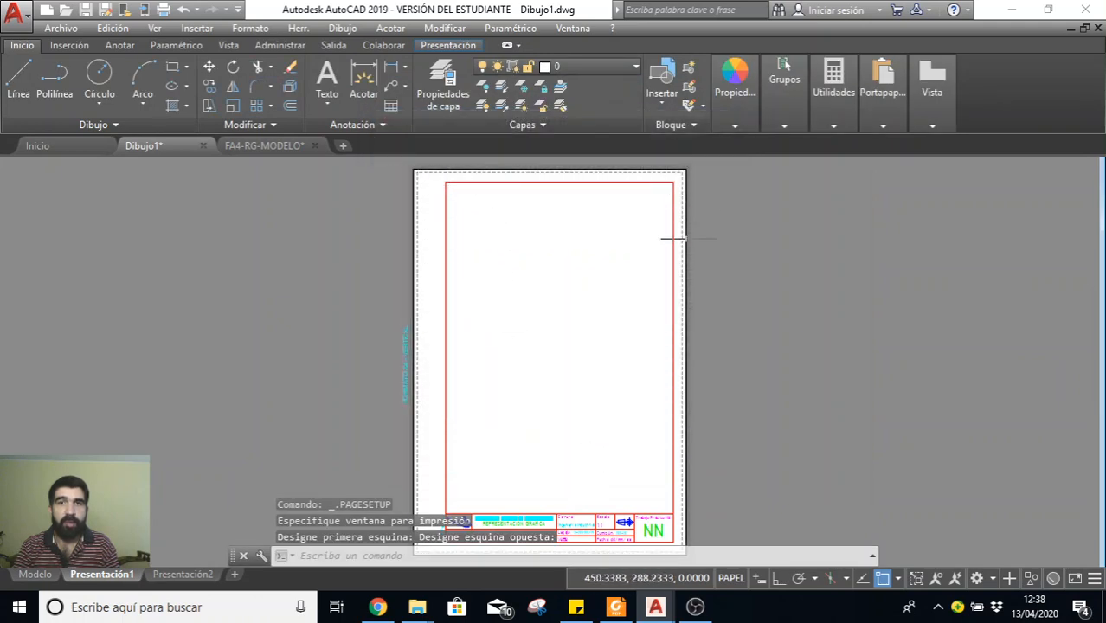
Inspect how the centered A4 format fits within the sheet edges of the Presentación1 layout
middle_click_drag(576, 400, 563, 289)
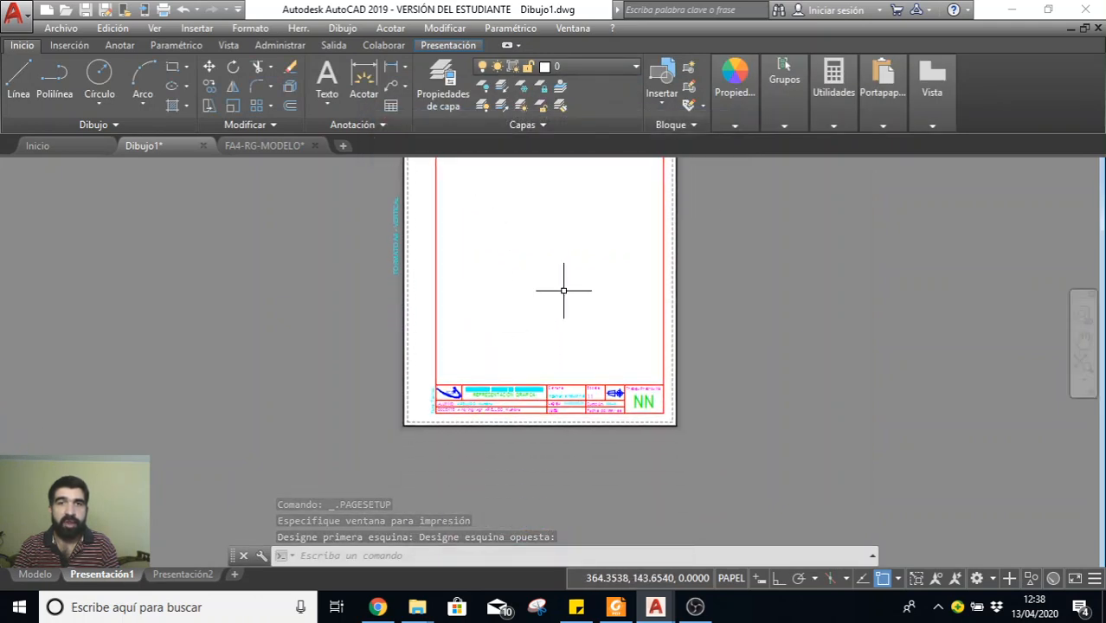
middle_click_drag(513, 318, 508, 452)
middle_click_drag(539, 410, 588, 386)
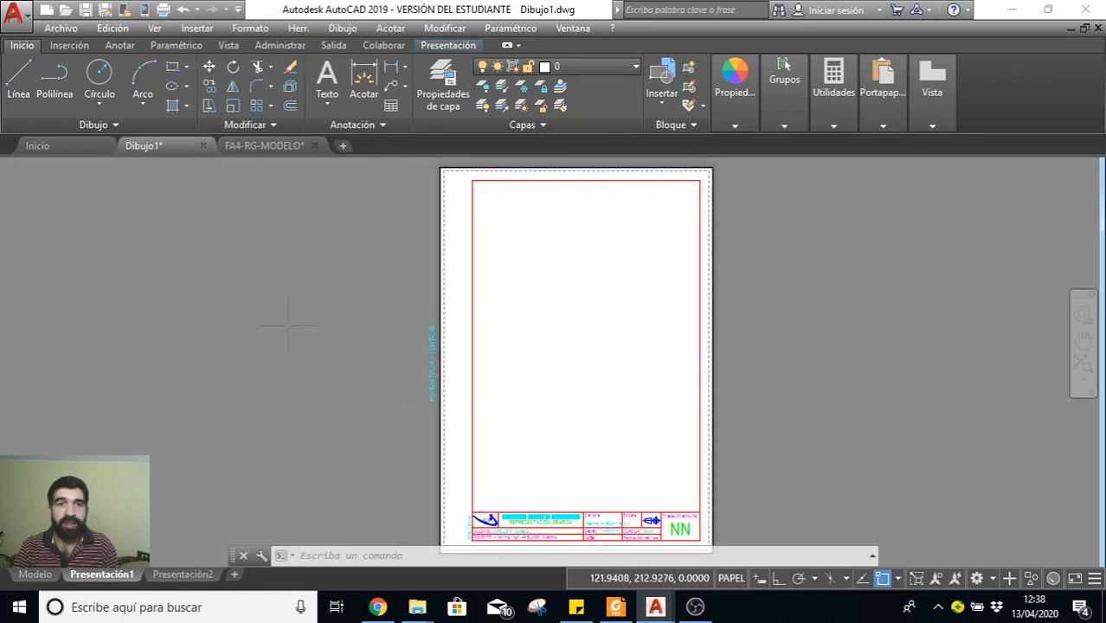
scroll(525, 336, "down", 2)
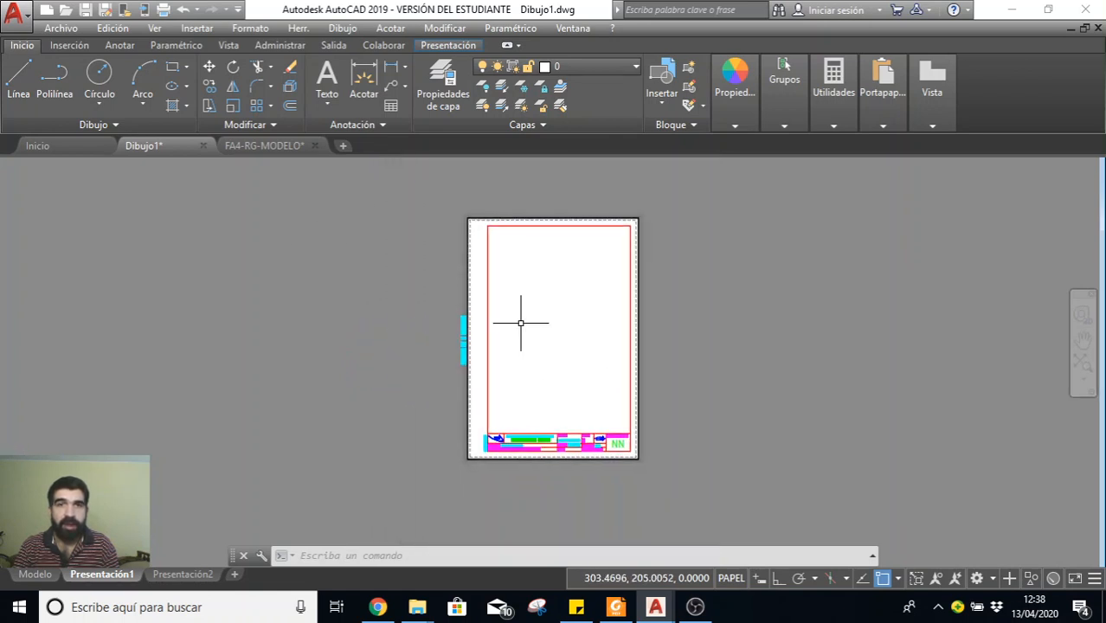
Switch to File Explorer and open FA4-RG-PRESENTACION.dwg from the Videotutoriales folder, accepting the student-version notice
mouse_move(378, 609)
mouse_move(417, 607)
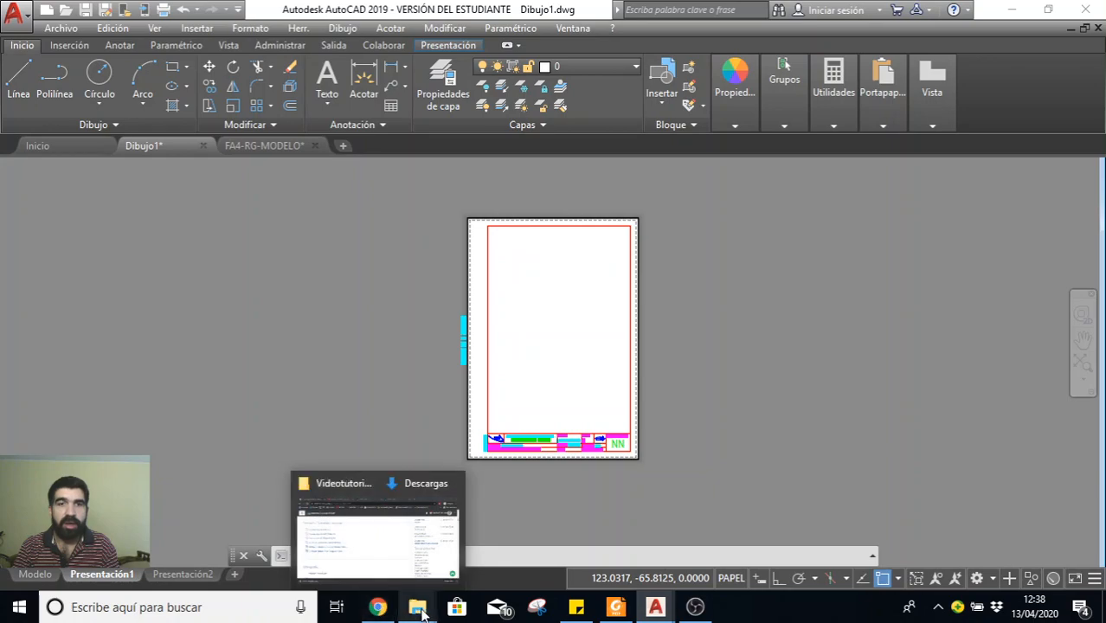
mouse_move(373, 536)
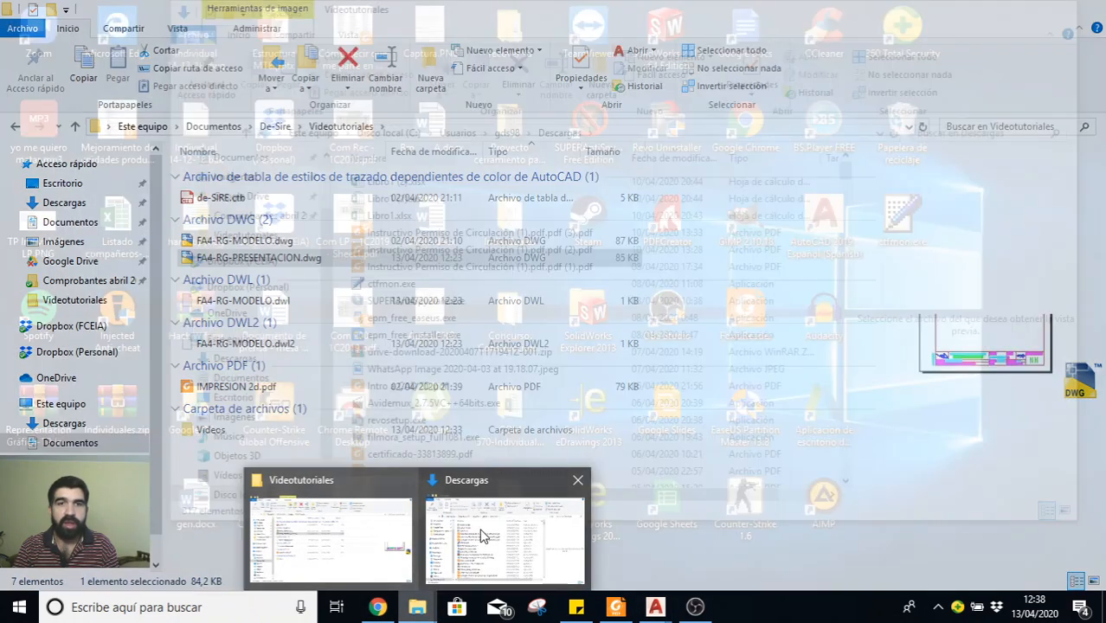
left_click(334, 524)
left_click(263, 244, "ctrl")
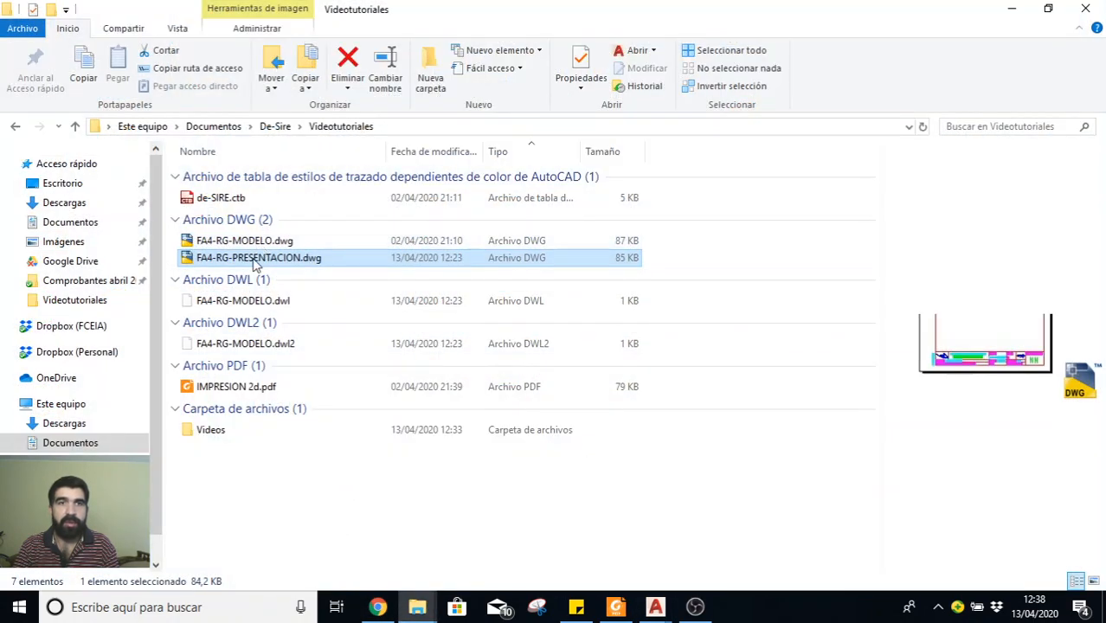
double_click(255, 259)
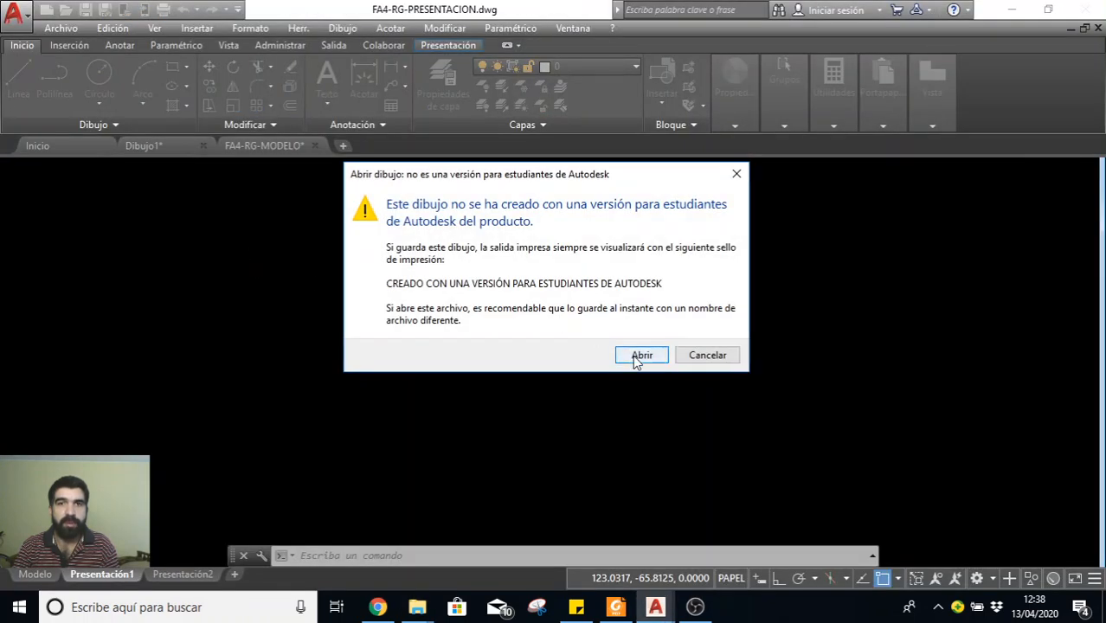
left_click(633, 355)
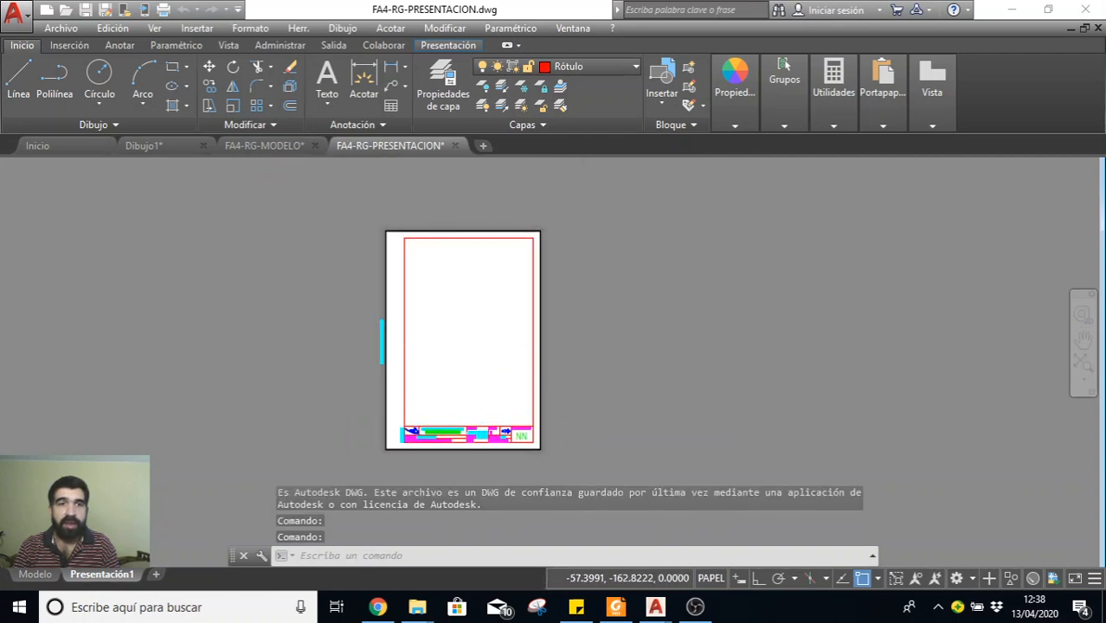
Compare the drawing's model space with its Presentación1 layout, examining the title block on the sheet closely
left_click(31, 576)
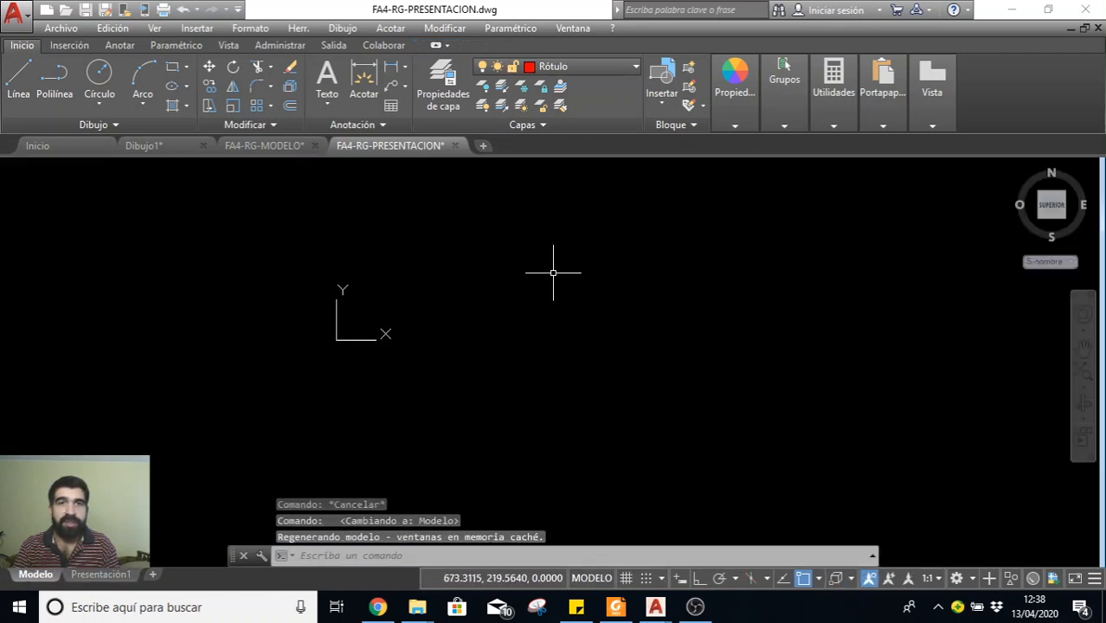
middle_click_drag(472, 302, 344, 445)
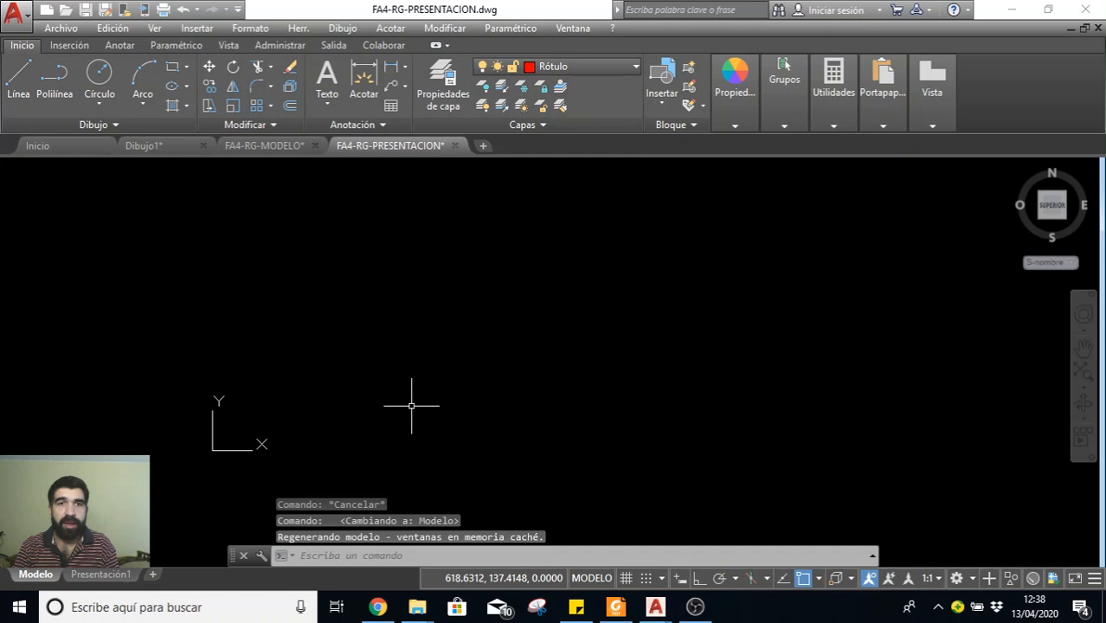
left_click(100, 575)
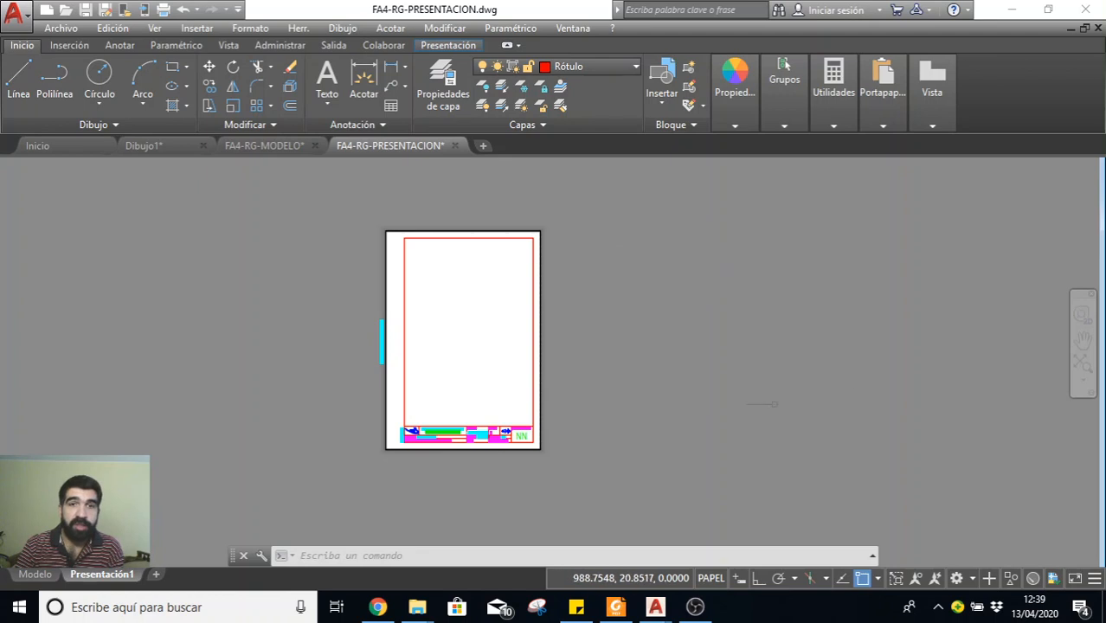
scroll(703, 334, "up", 2)
scroll(316, 398, "up", 4)
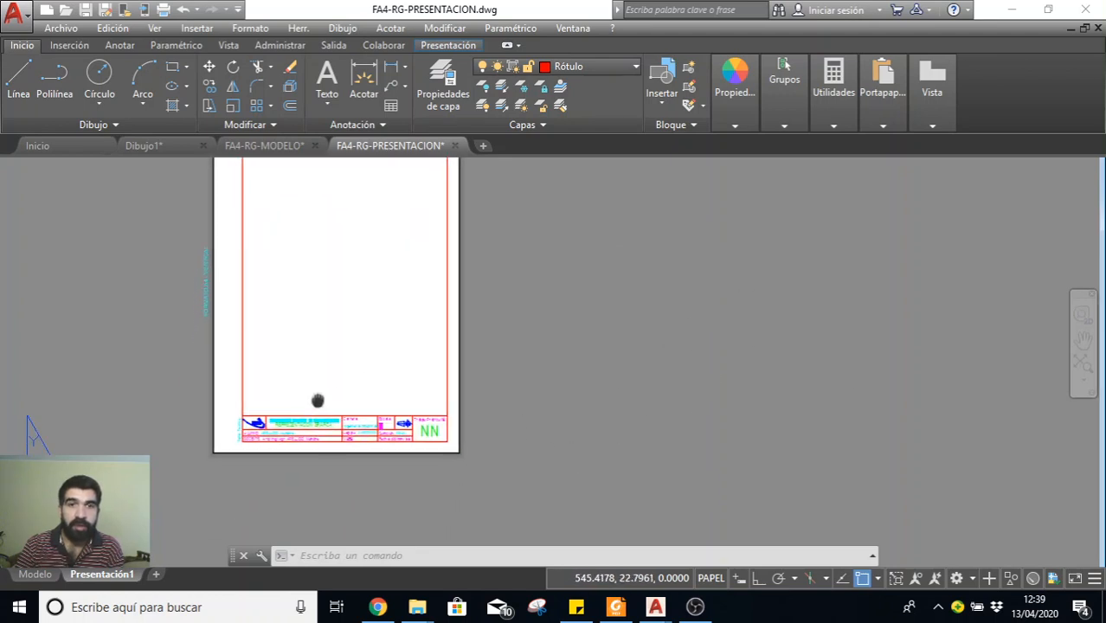
scroll(329, 410, "up", 1)
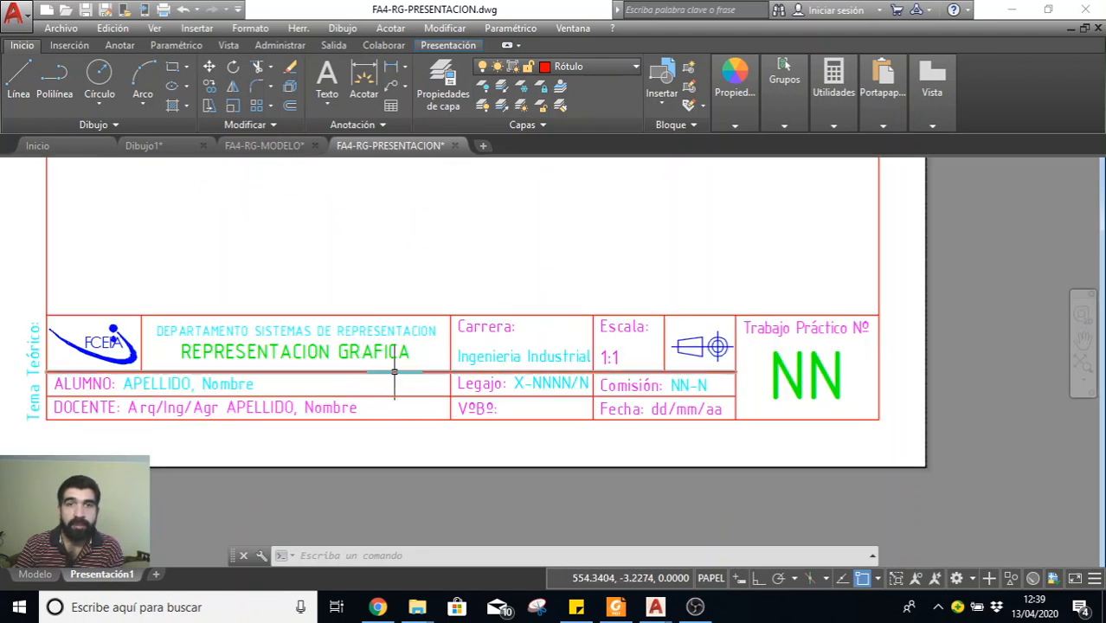
scroll(395, 370, "down", 3)
middle_click_drag(395, 371, 675, 517)
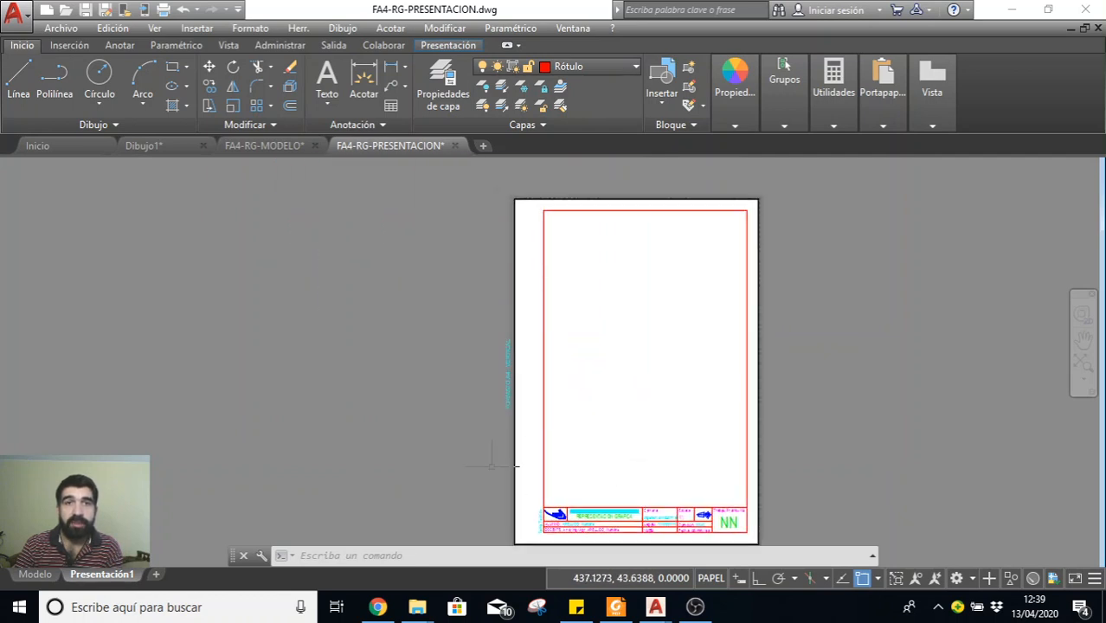
left_click(37, 576)
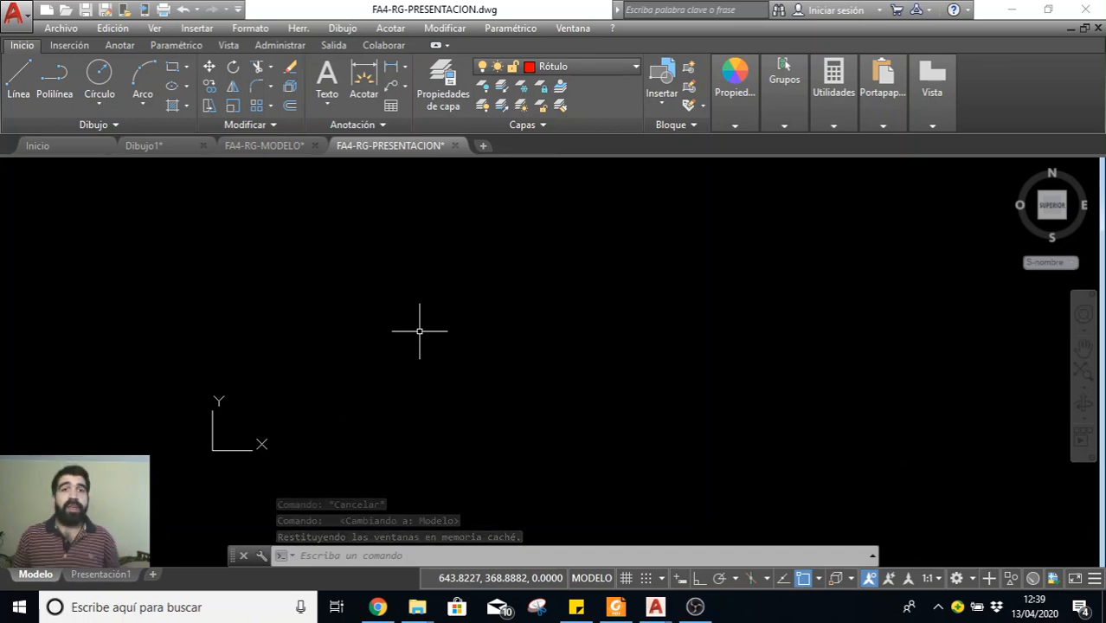
left_click(61, 29)
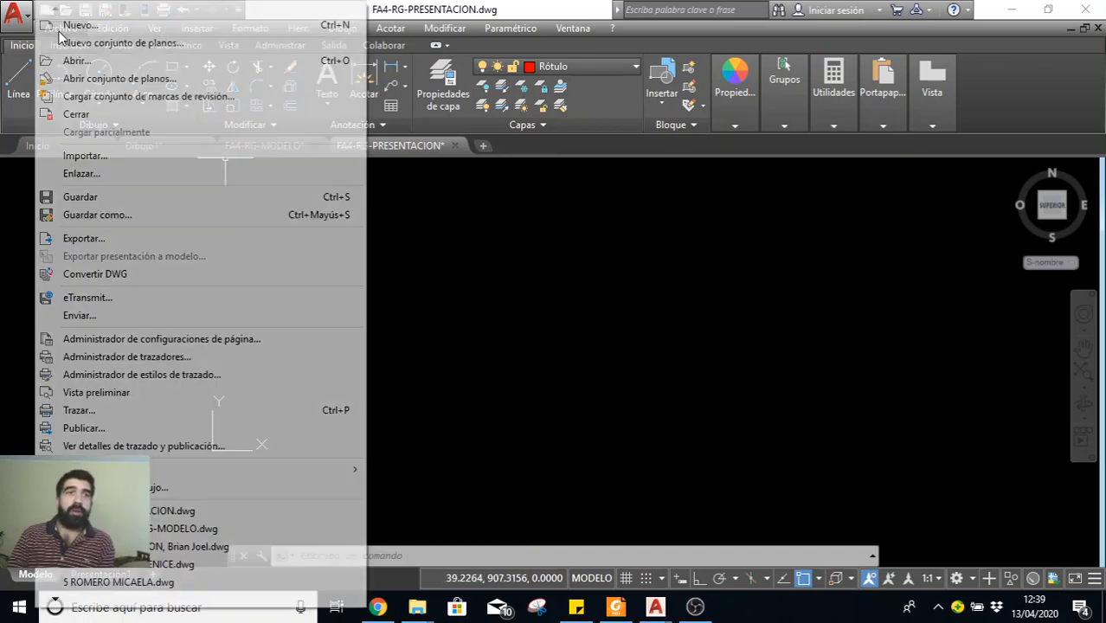
left_click(466, 246)
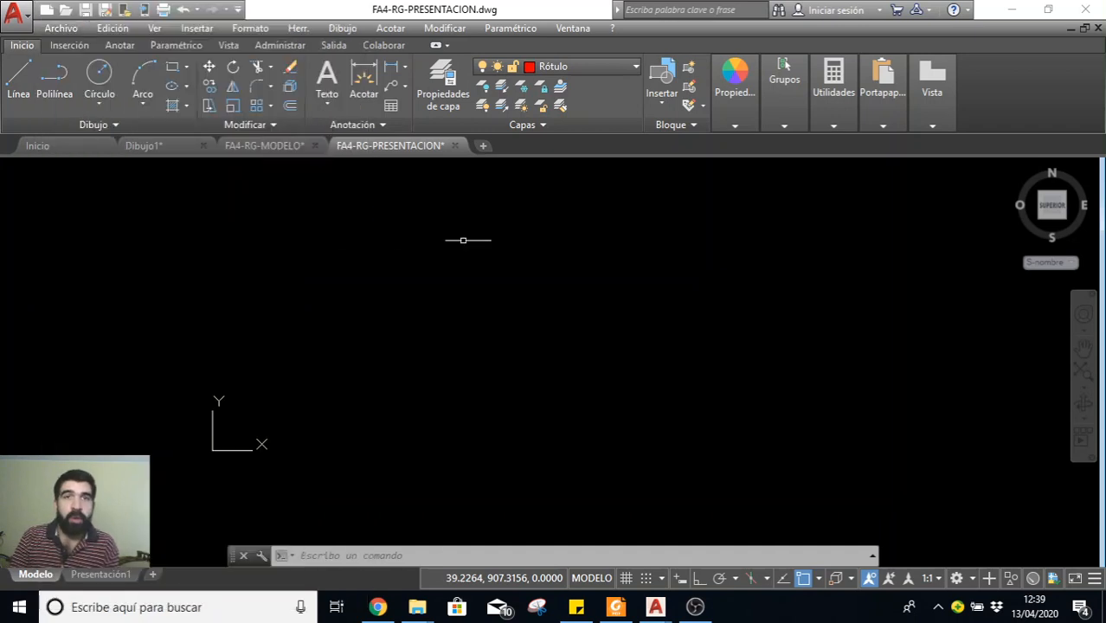
Review the format in FA4-RG-MODELO, return to Dibujo1, and compare its model space with the Presentación1 layout
left_click(274, 149)
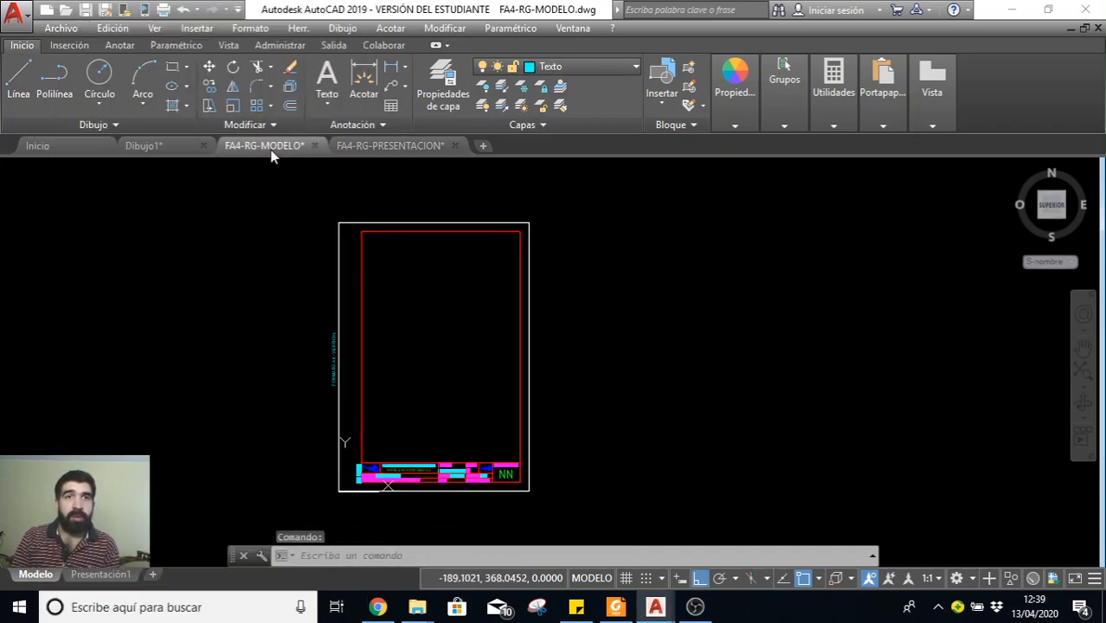
left_click(173, 149)
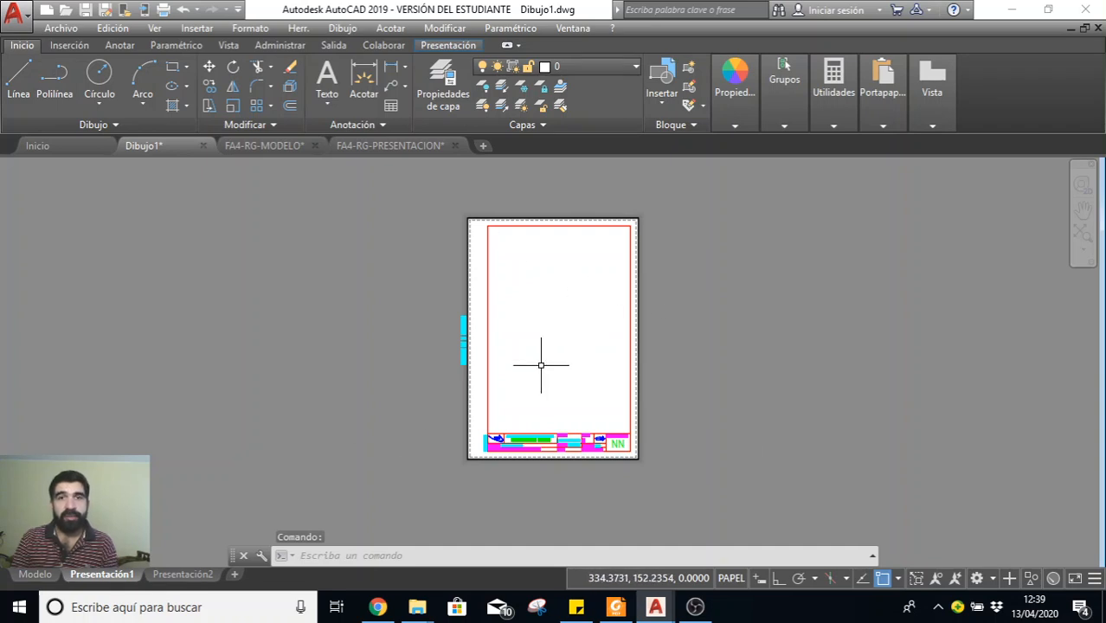
middle_click_drag(538, 344, 460, 368)
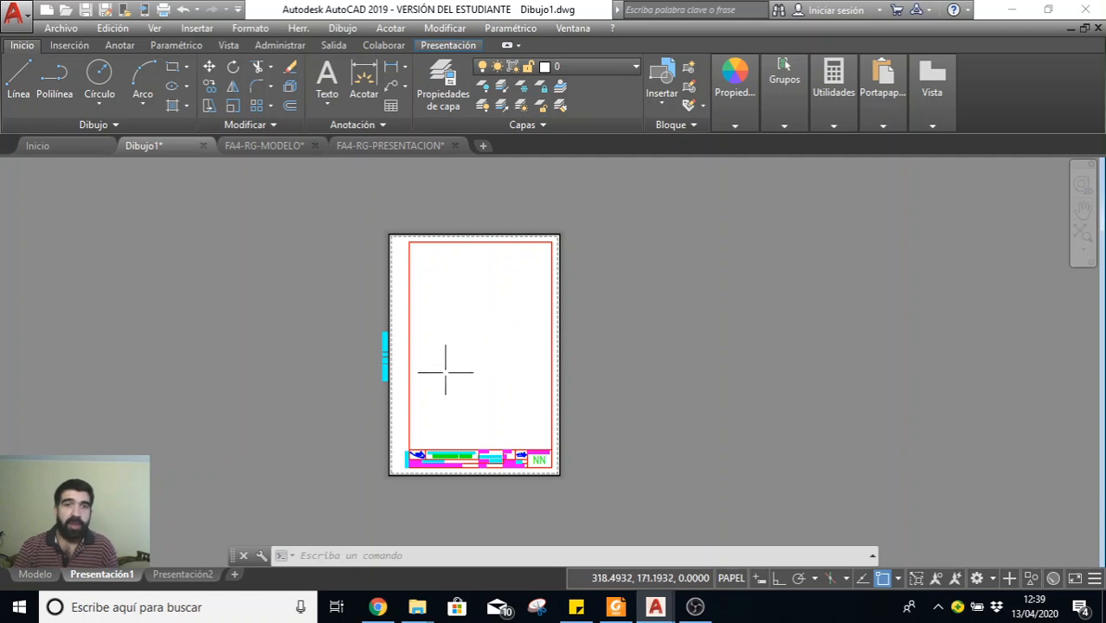
left_click(35, 576)
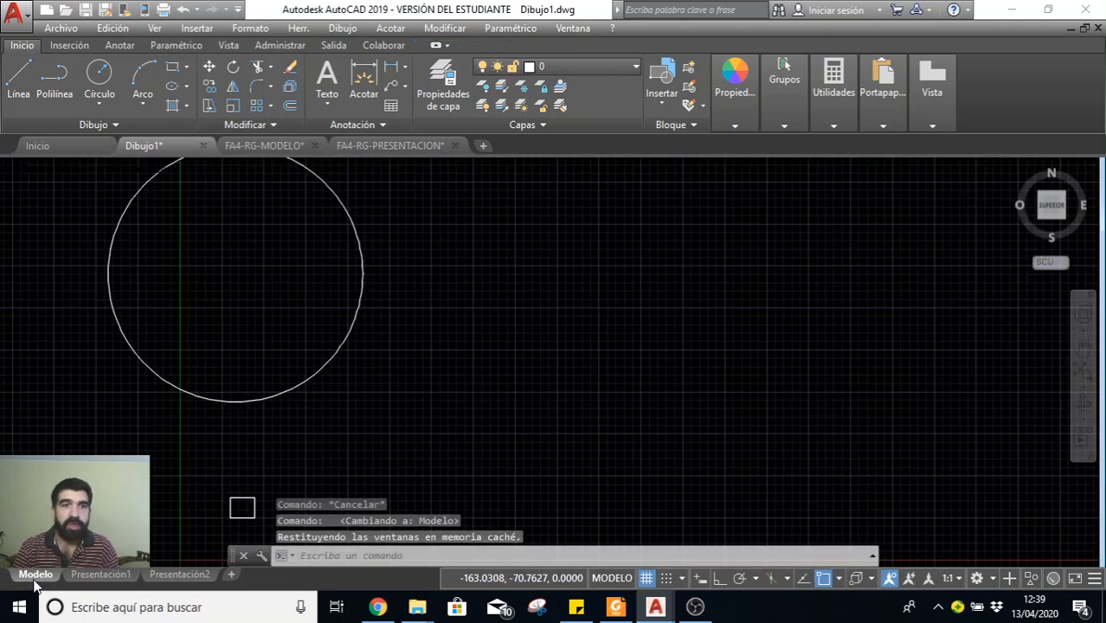
left_click(88, 576)
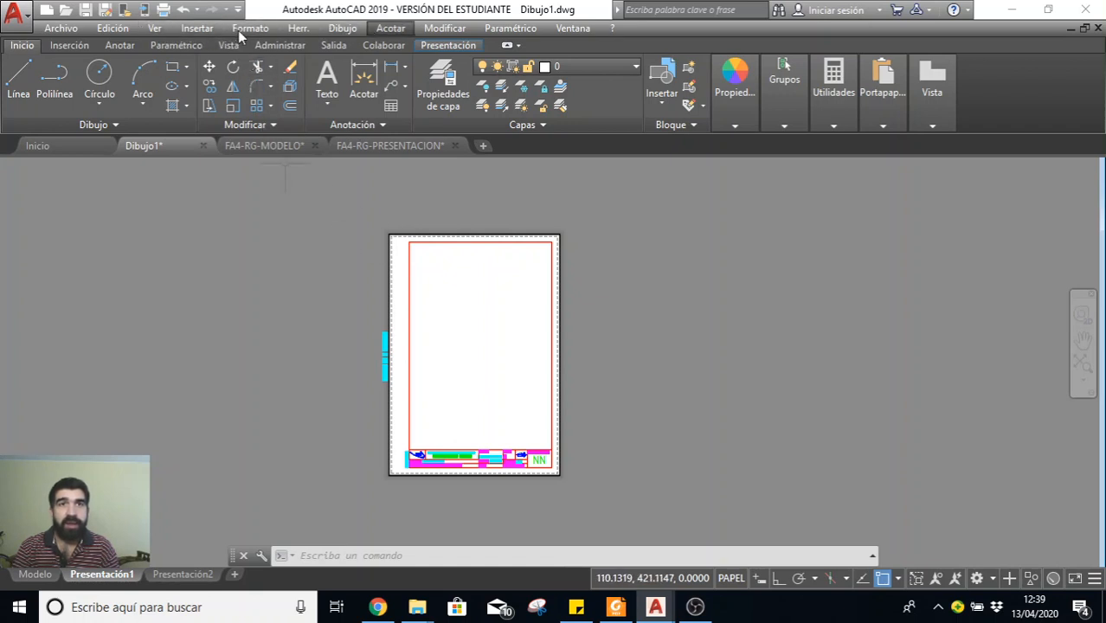
Create a single rectangular viewport (1 Ventana) across the upper part of the red frame in Presentación1
left_click(155, 31)
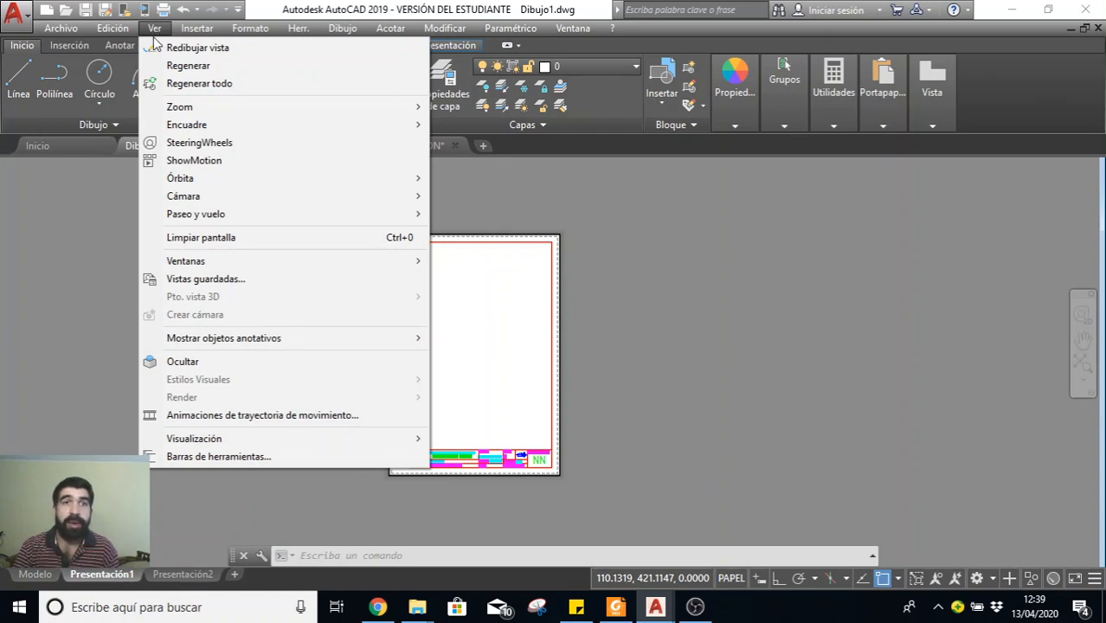
mouse_move(236, 264)
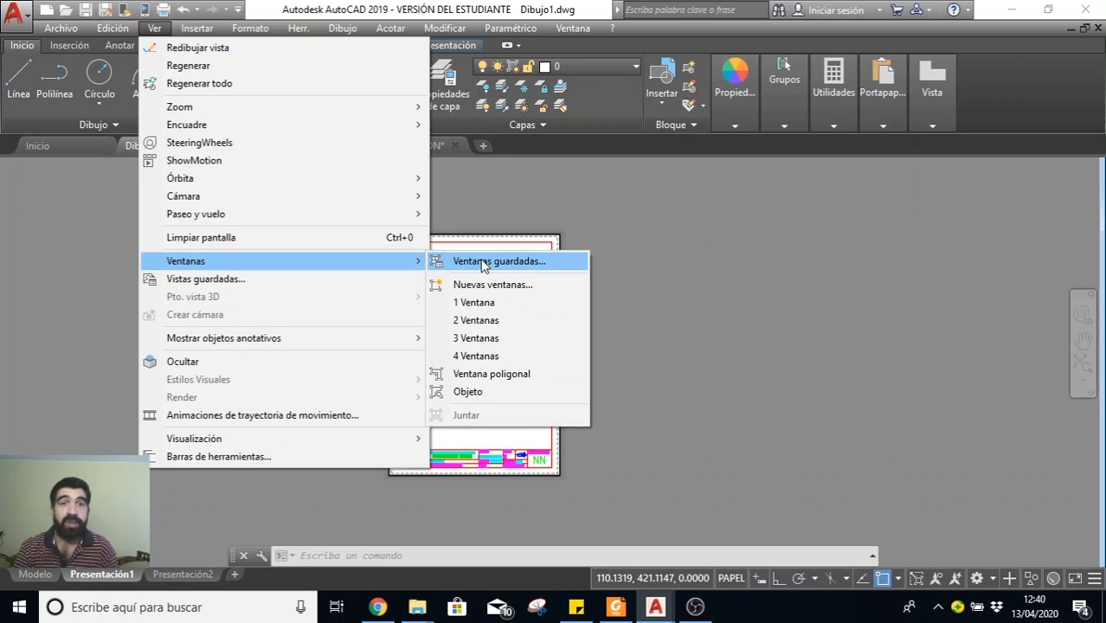
left_click(478, 303)
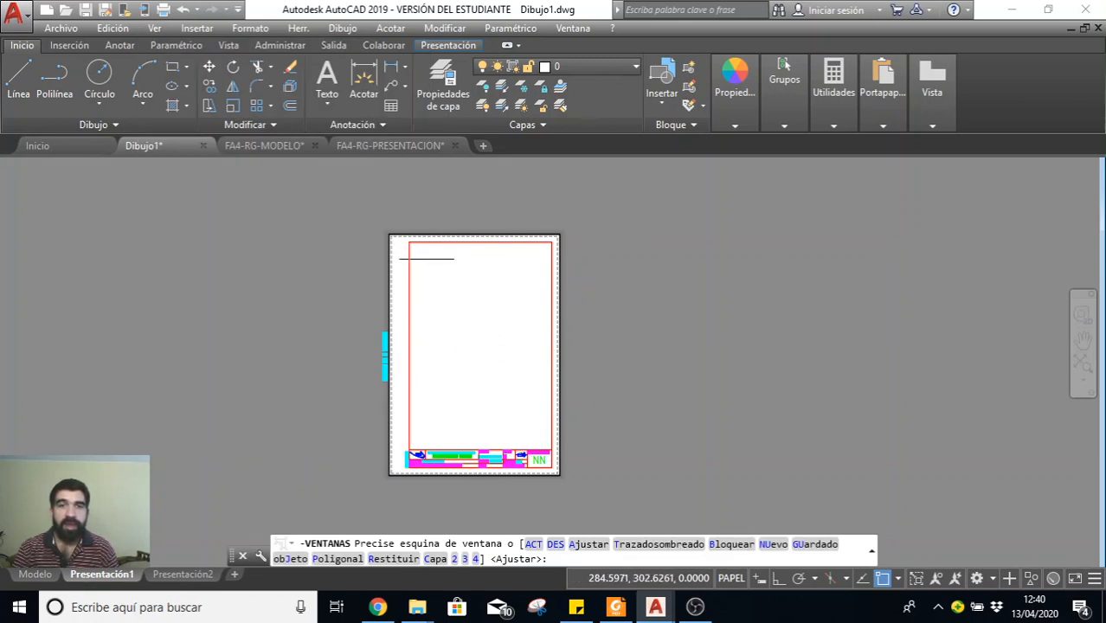
left_click(421, 259)
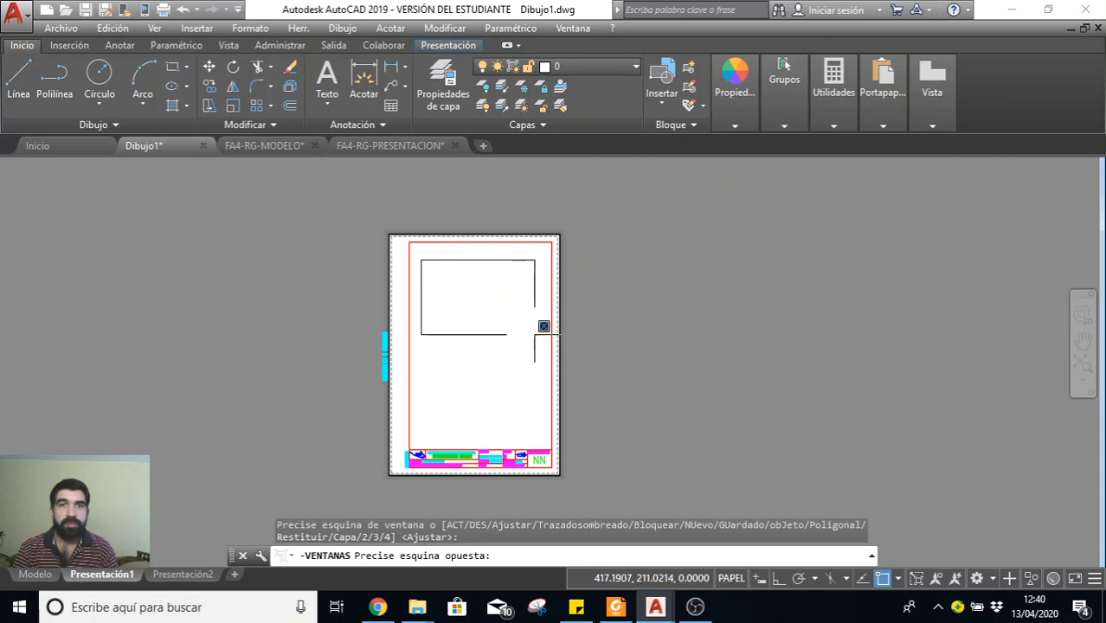
left_click(542, 333)
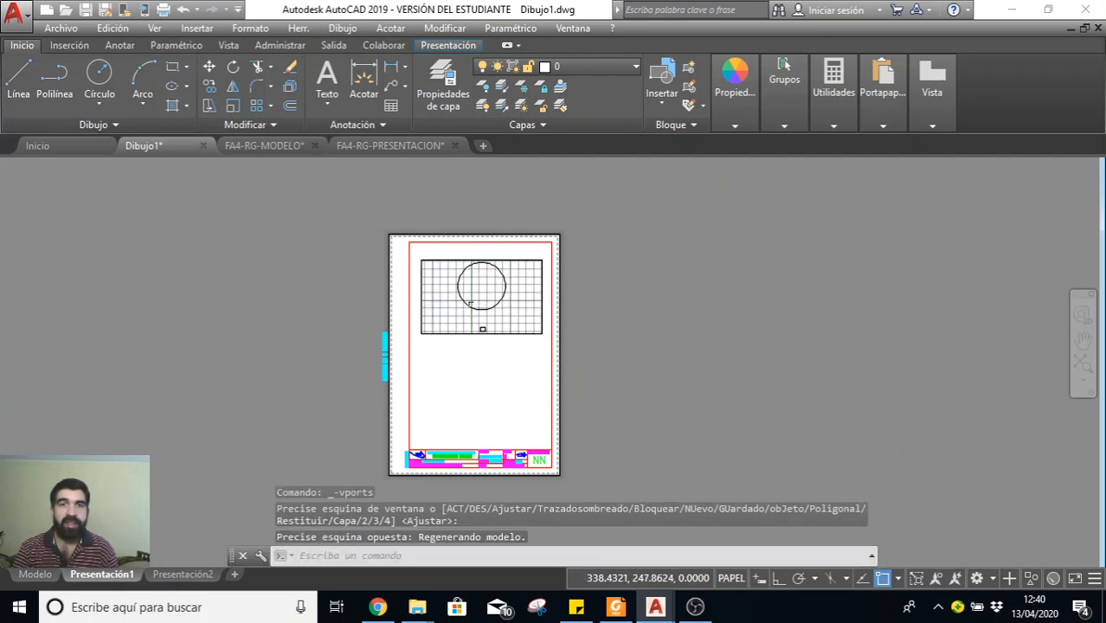
left_click(509, 361)
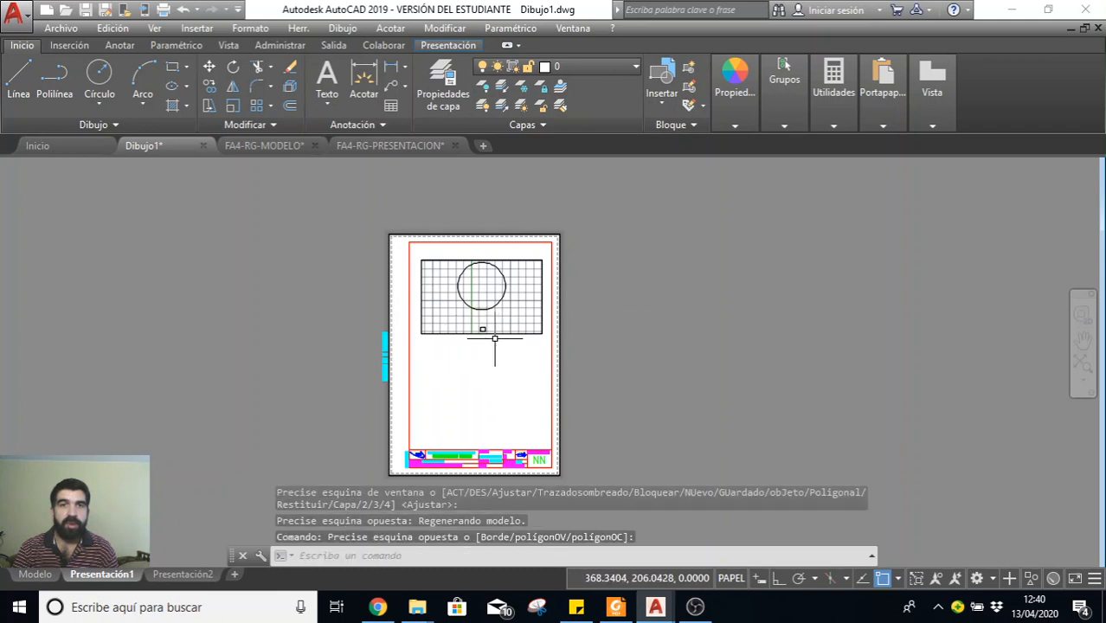
Compare the geometry shown inside the new viewport with the circle and small rectangle in model space
scroll(495, 338, "up", 5)
middle_click_drag(474, 277, 472, 367)
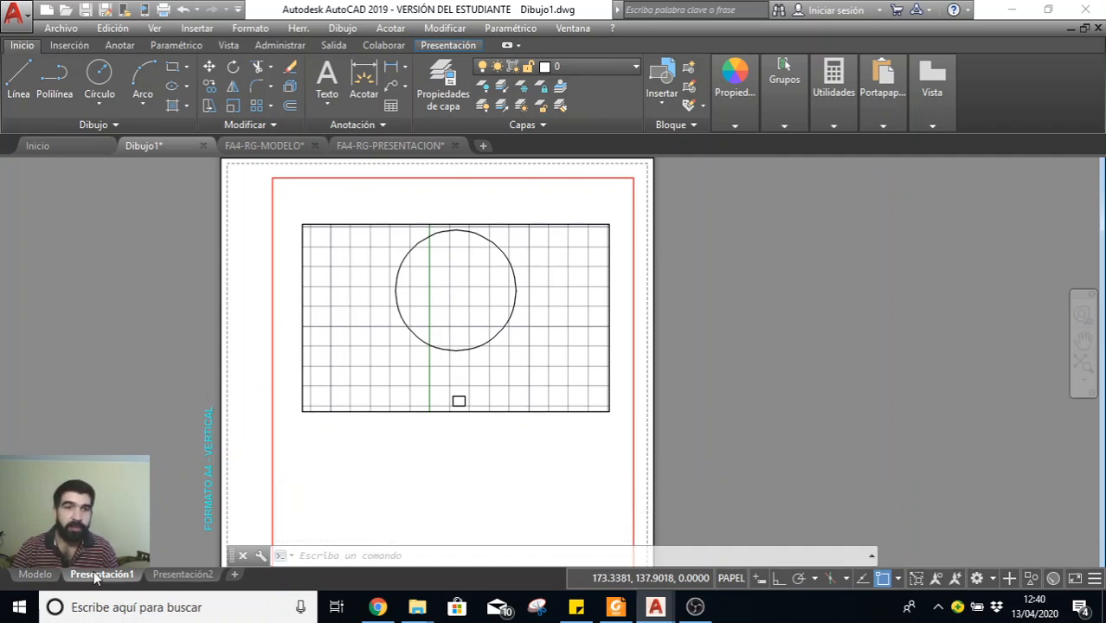
left_click(33, 575)
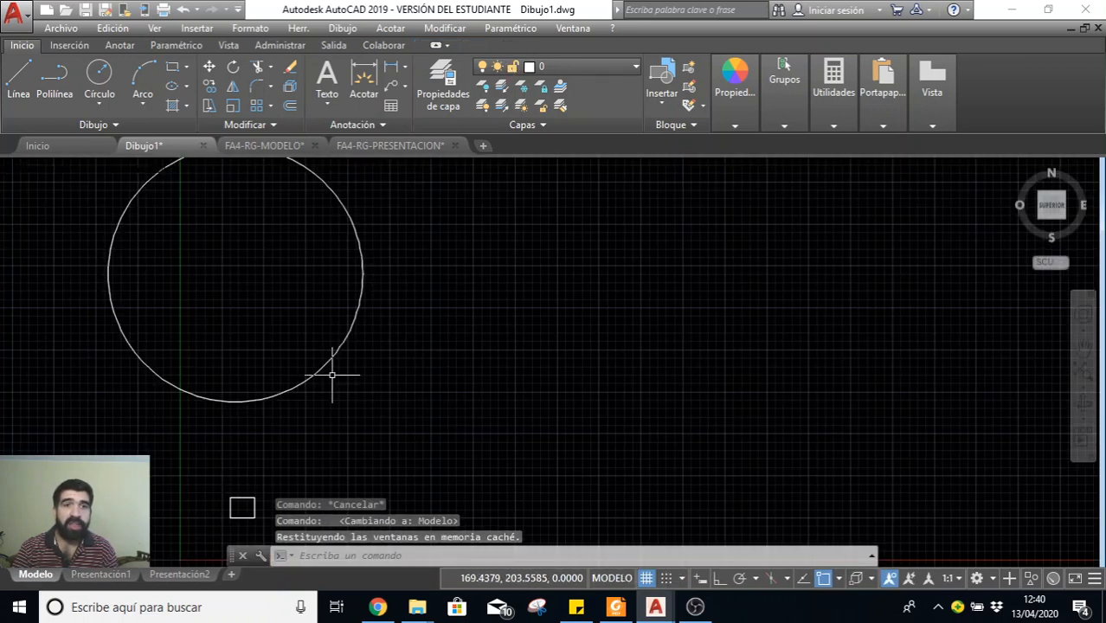
left_click(101, 574)
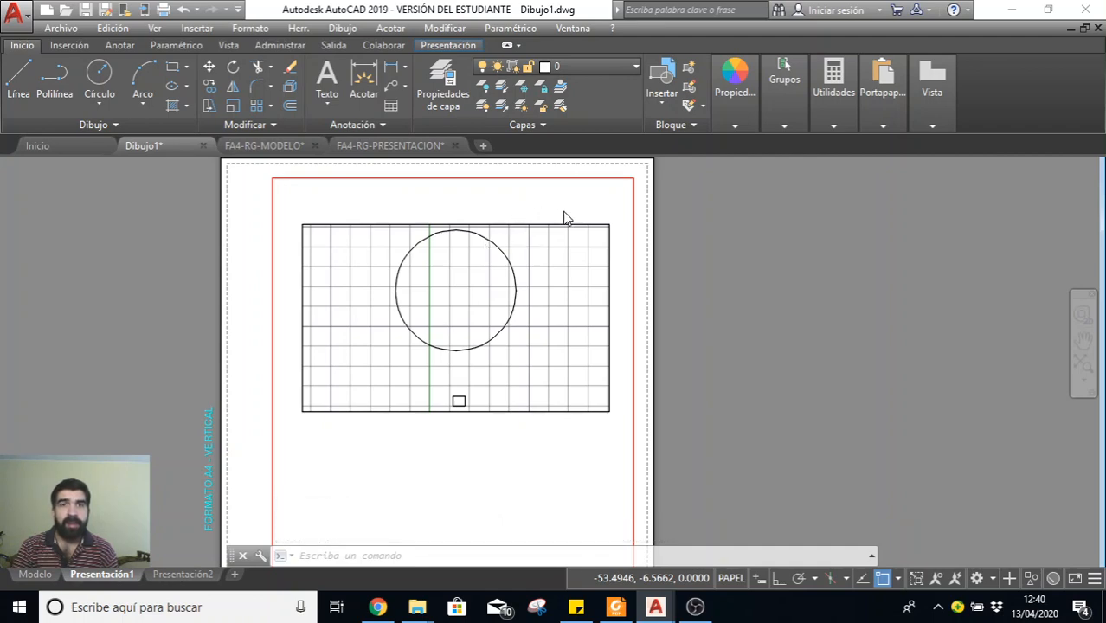
Select the new viewport in Presentación1 to check which layer it is on
left_click(613, 237)
left_click(600, 200)
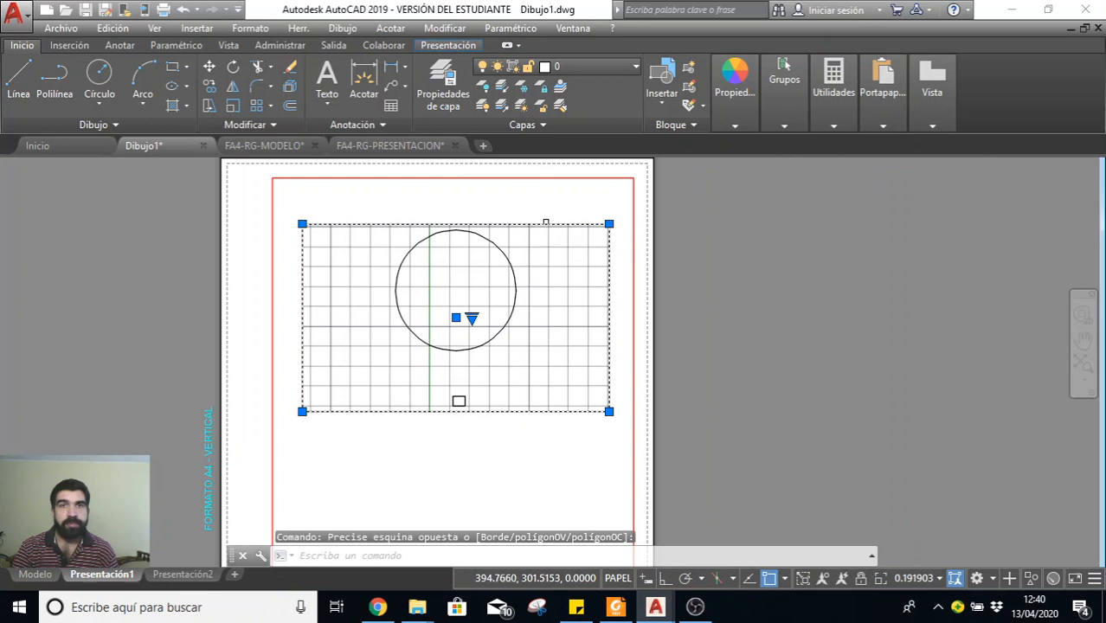
left_click(534, 193)
left_click(538, 192)
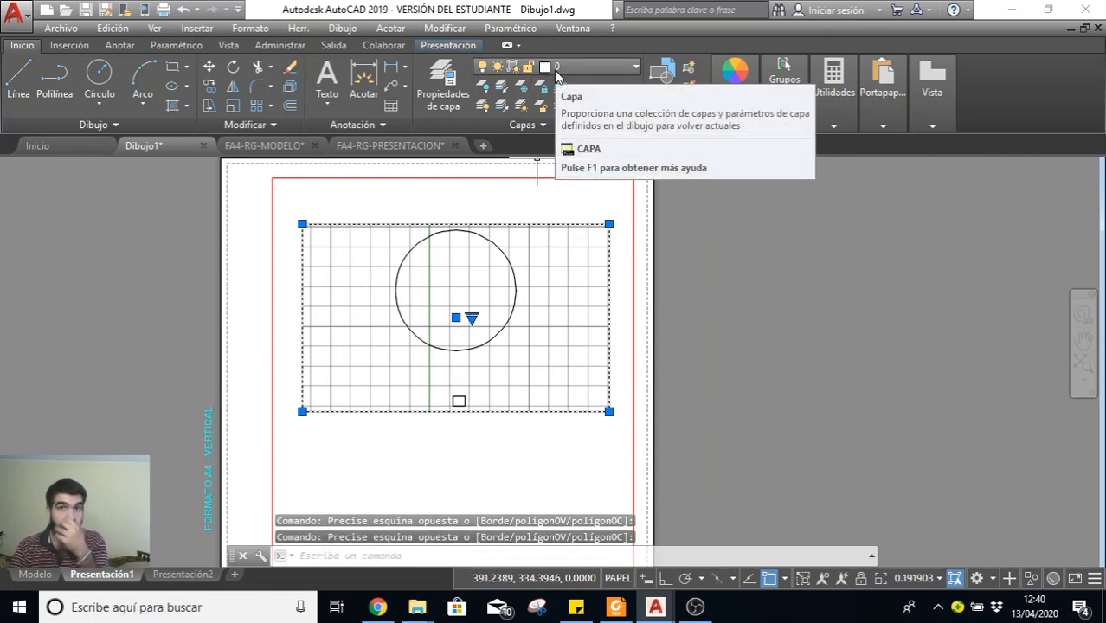
Create a new layer named VENTANAS and set its colour to index 96
left_click(443, 86)
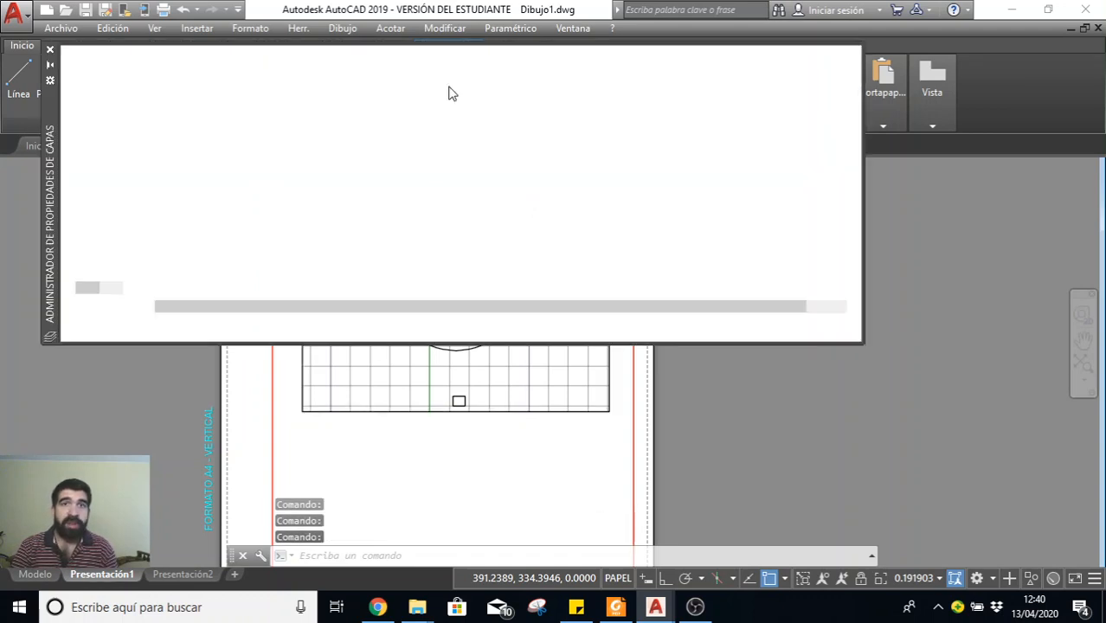
left_click(149, 78)
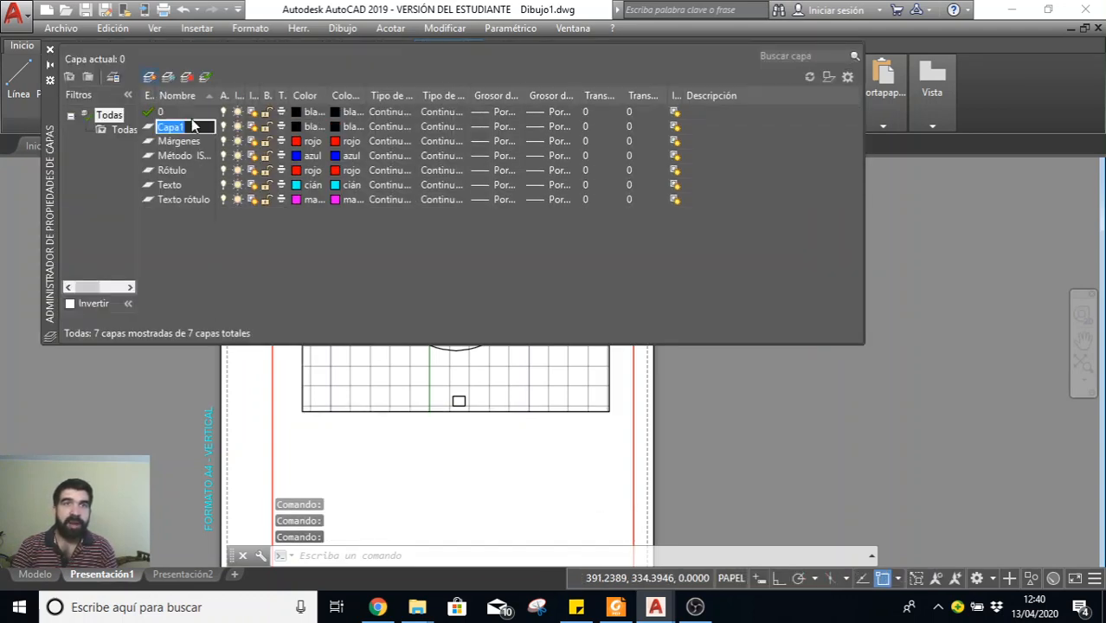
type("VEN")
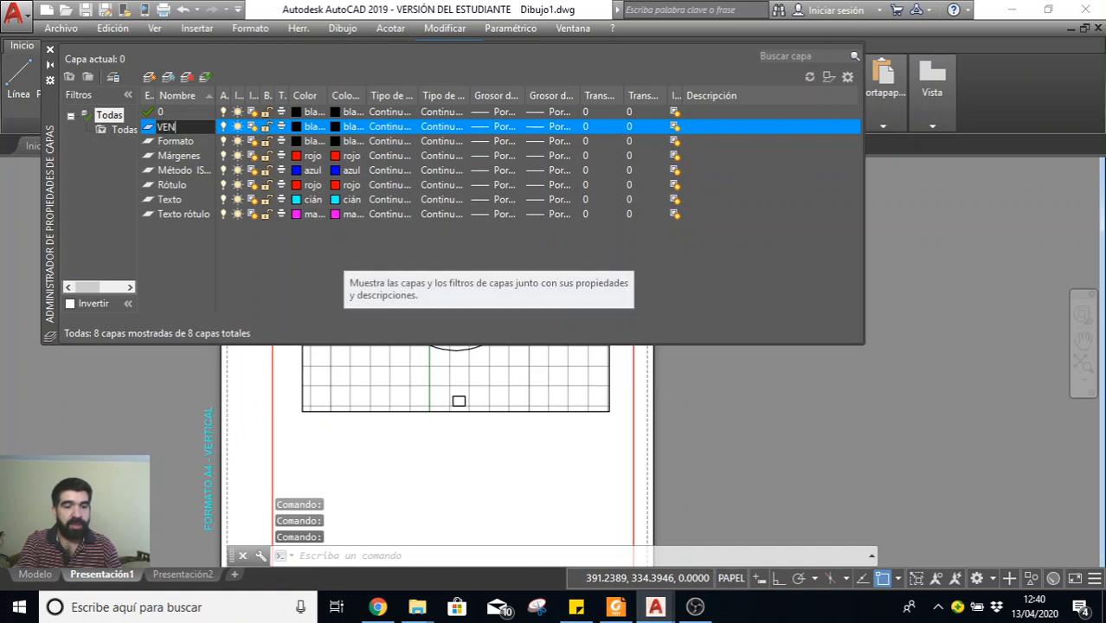
type("TANAS")
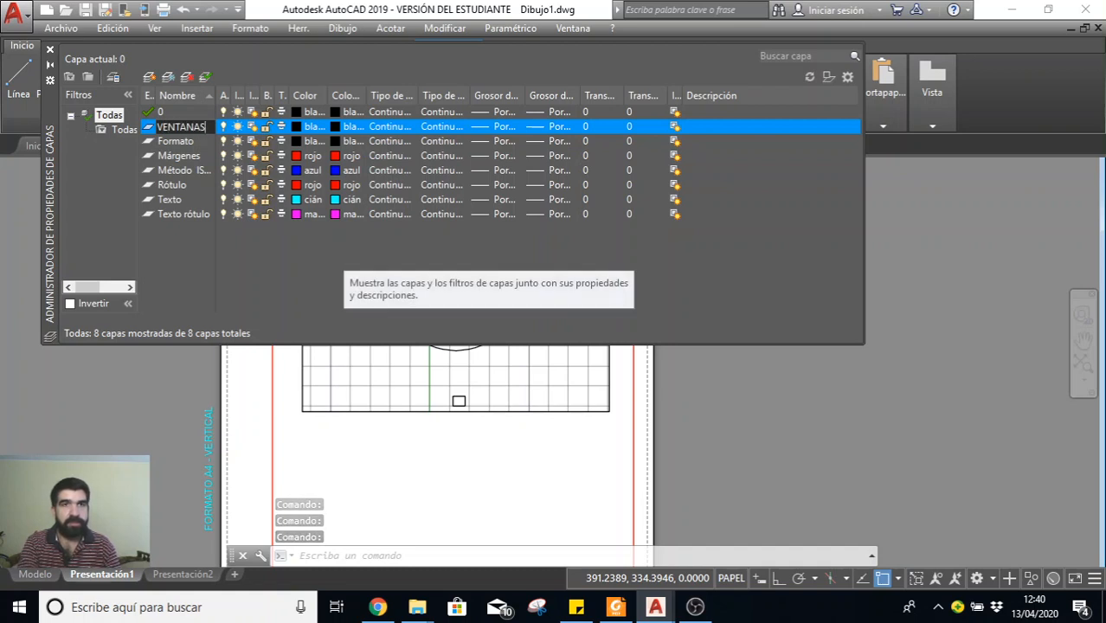
left_click(308, 130)
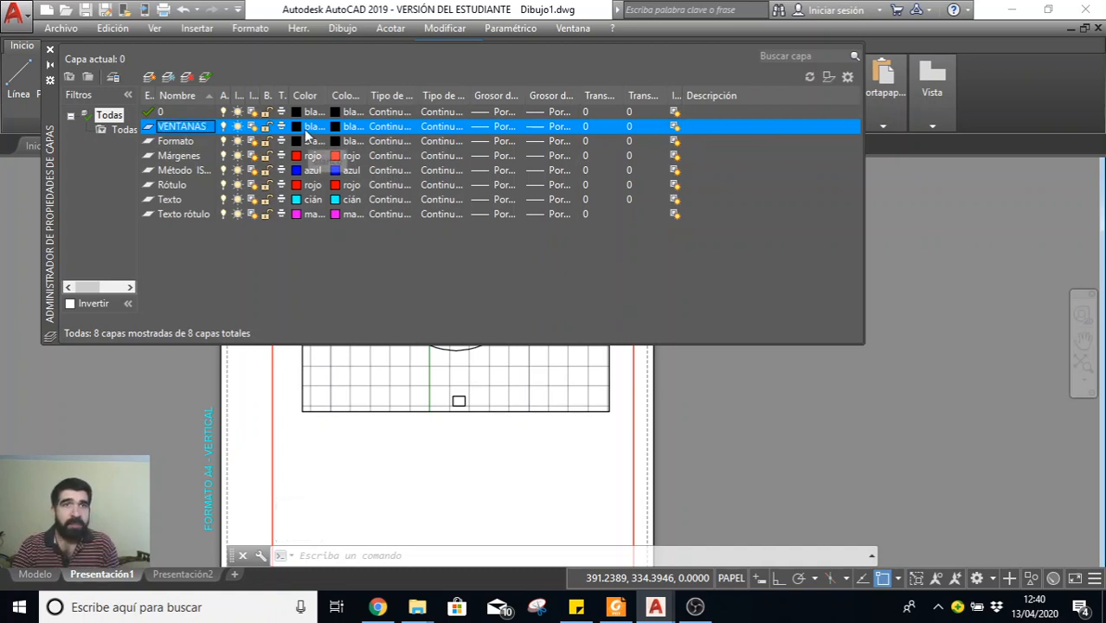
left_click(511, 219)
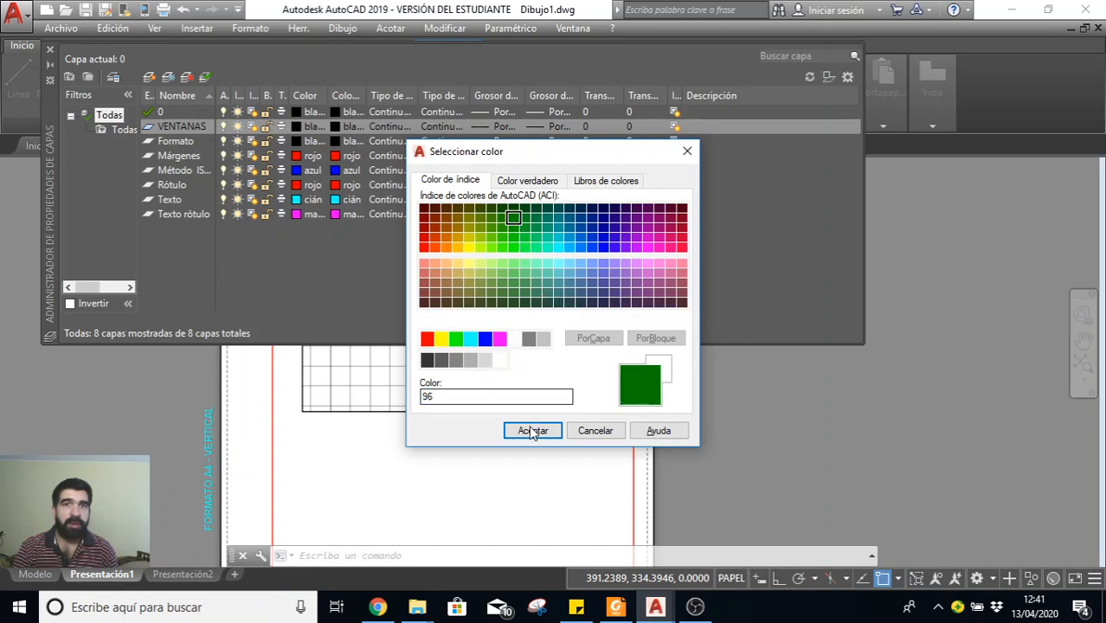
left_click(525, 428)
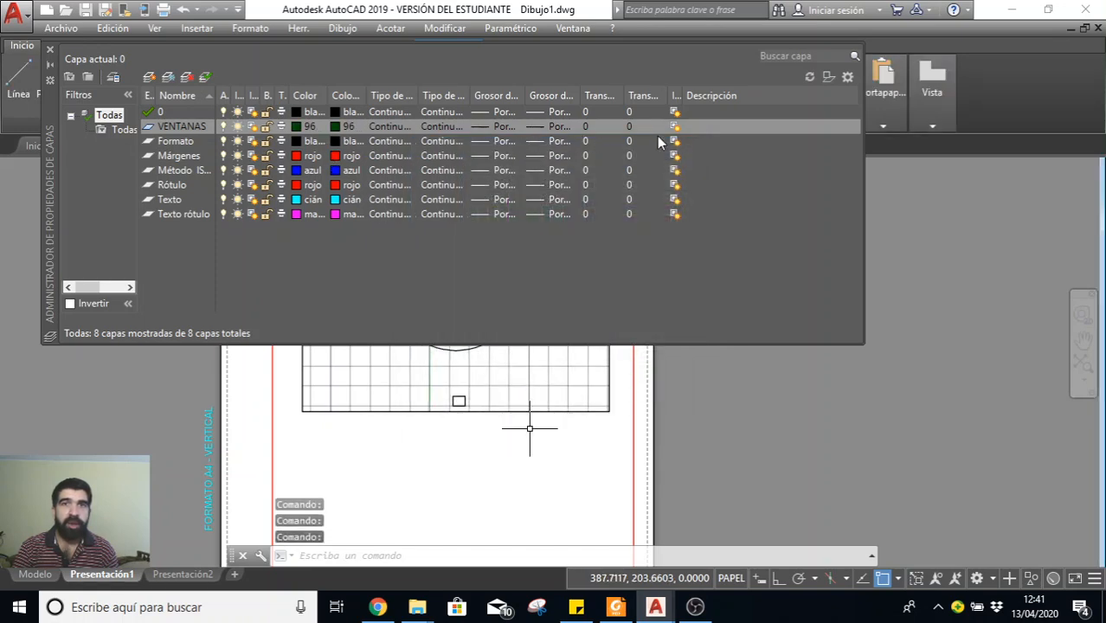
Widen the Trazar column, turn off plotting for the VENTANAS layer, and close the layer manager
left_click(318, 98)
left_click_drag(319, 97, 344, 98)
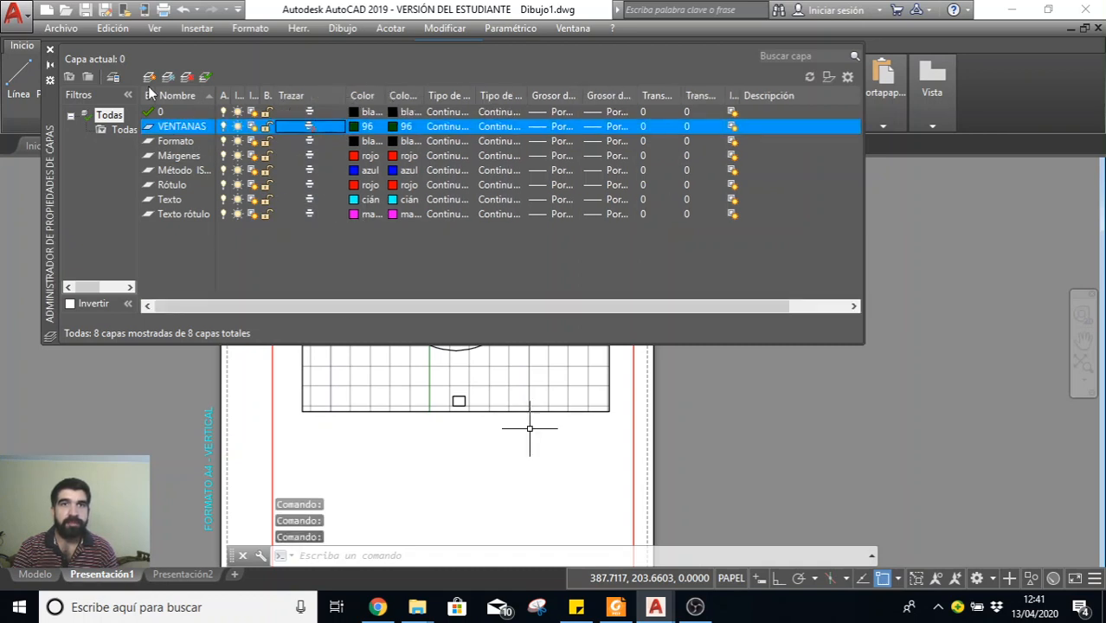
left_click(50, 50)
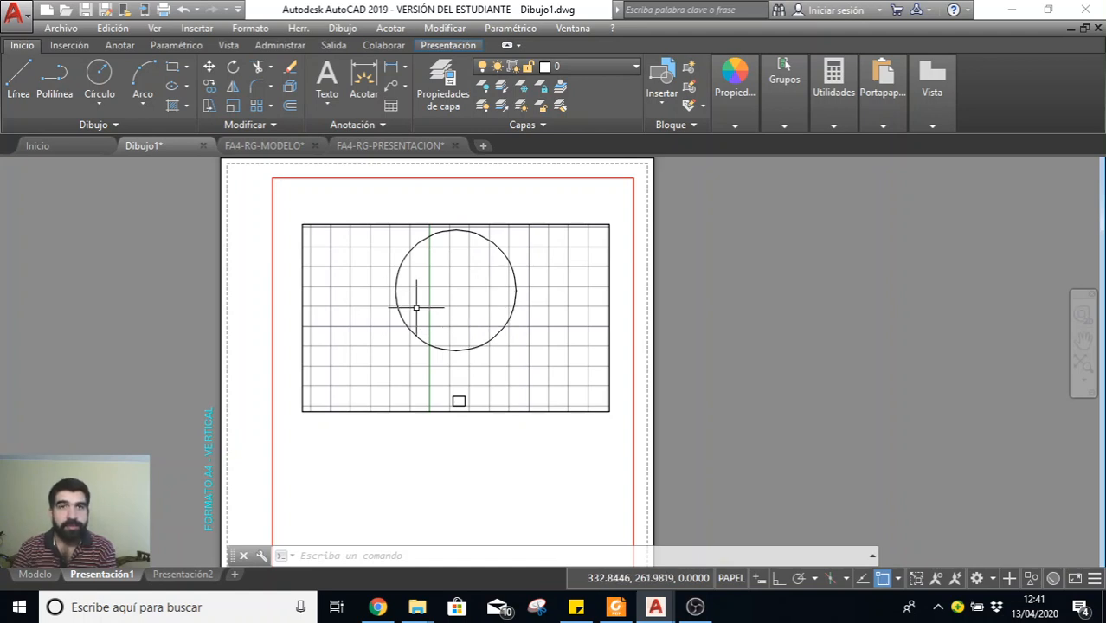
Draw three connected zigzag lines in paper space, crossing the viewport and extending beyond its edges
left_click(18, 78)
left_click(288, 198)
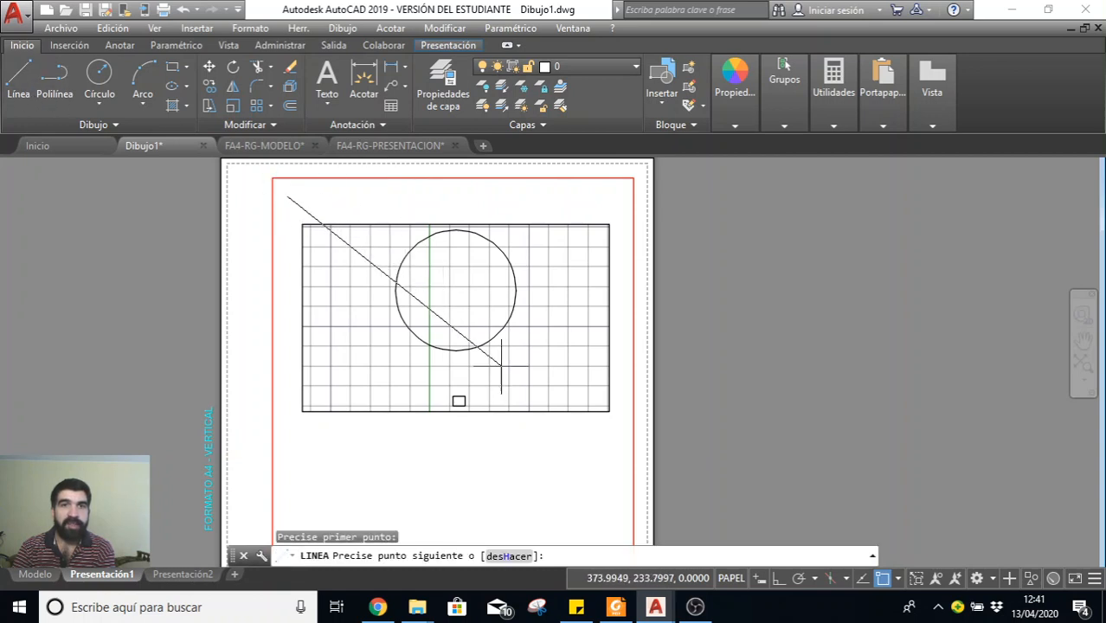
left_click(573, 479)
left_click(515, 199)
left_click(366, 474)
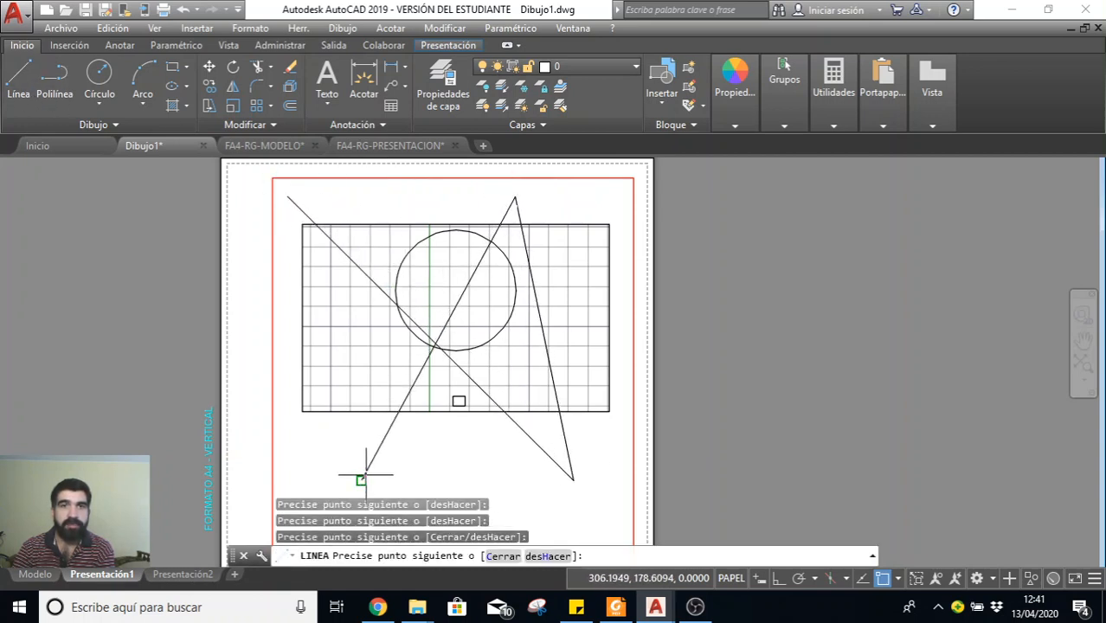
key("Escape")
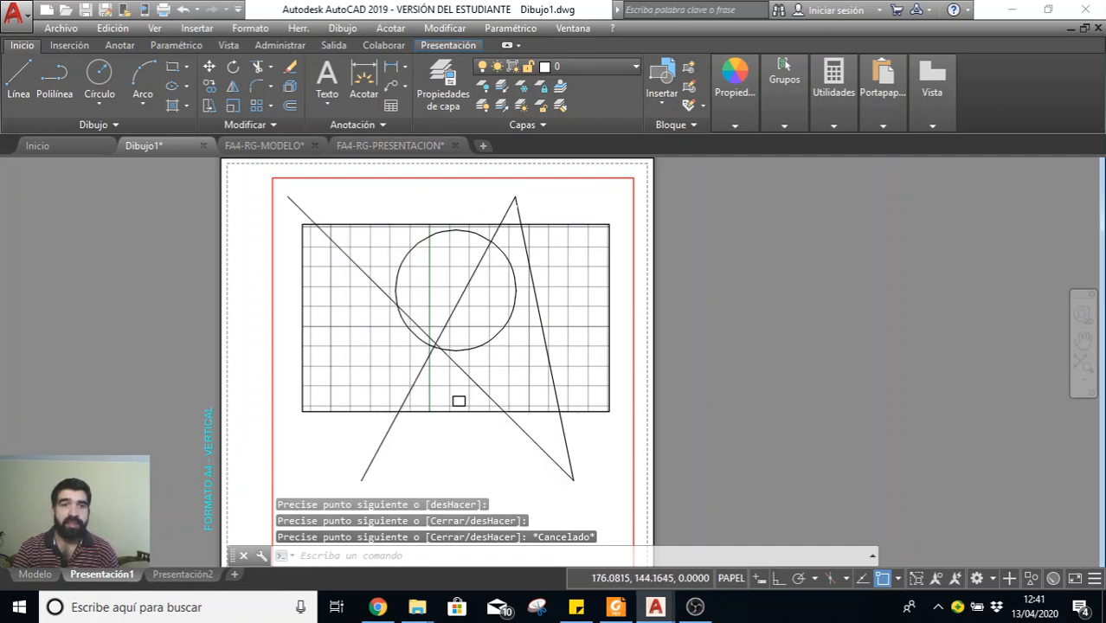
Check model space for the paper-space lines, and erase the three lines from the Presentación1 sheet
left_click(36, 574)
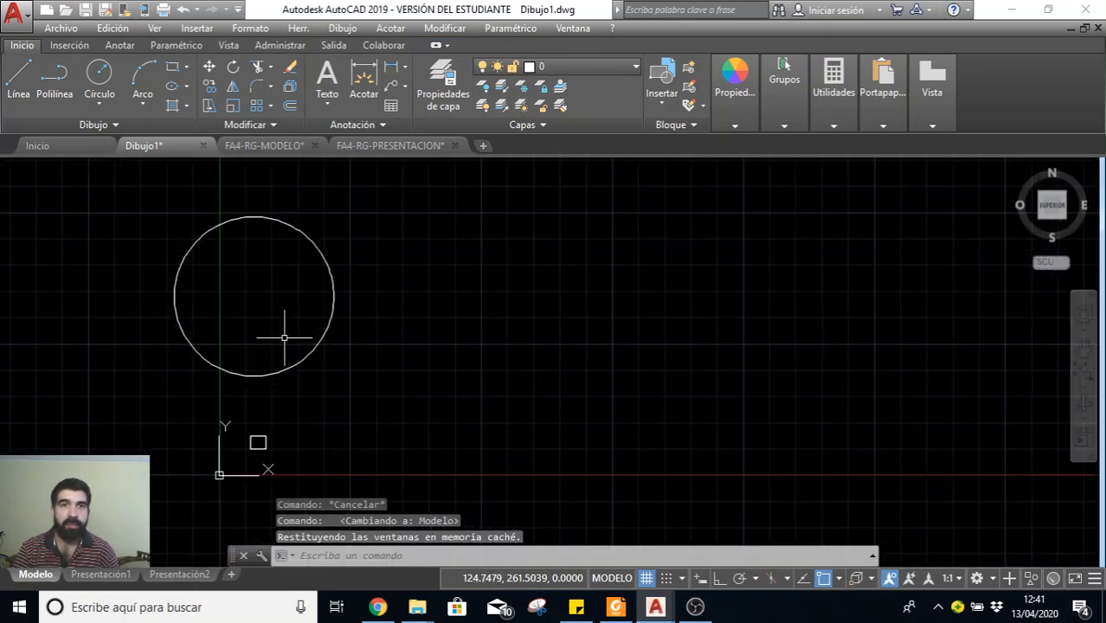
left_click(101, 575)
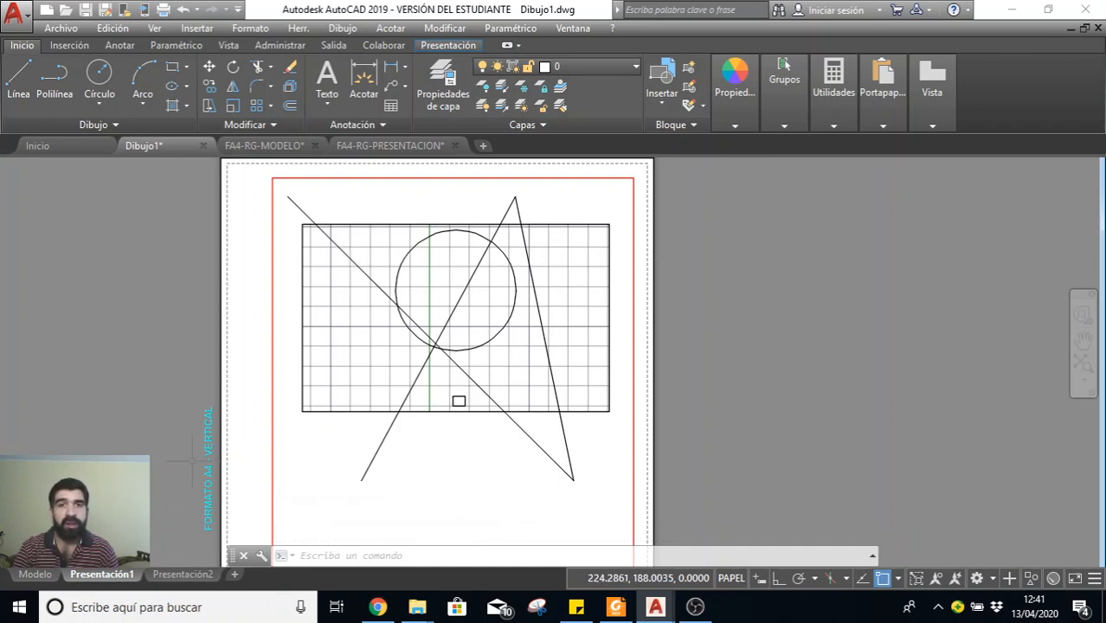
left_click(604, 490)
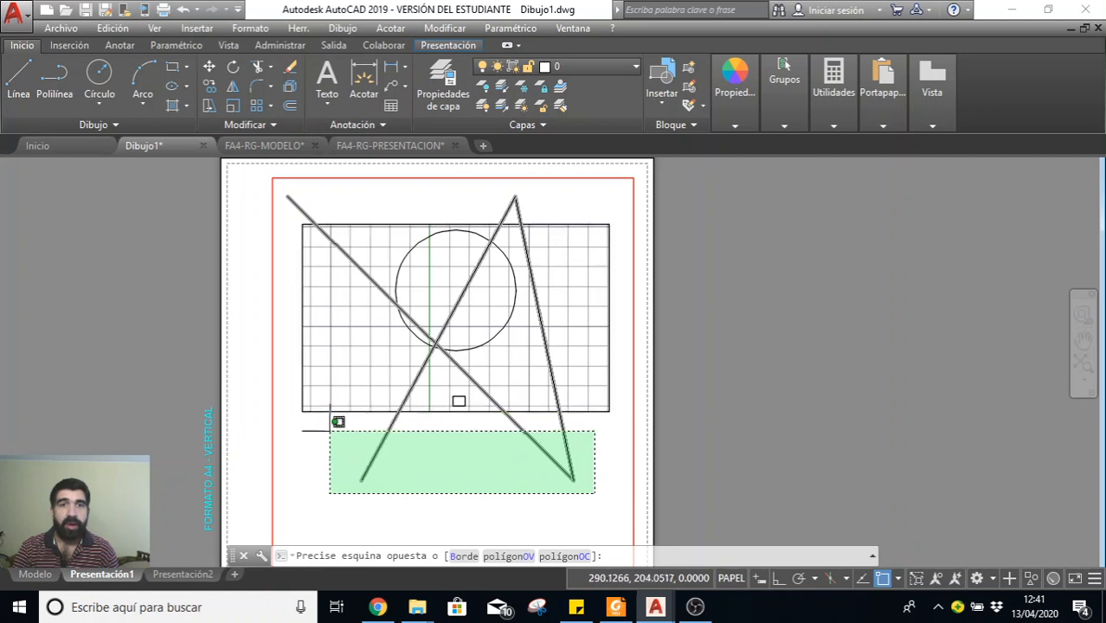
left_click(330, 435)
key("Delete")
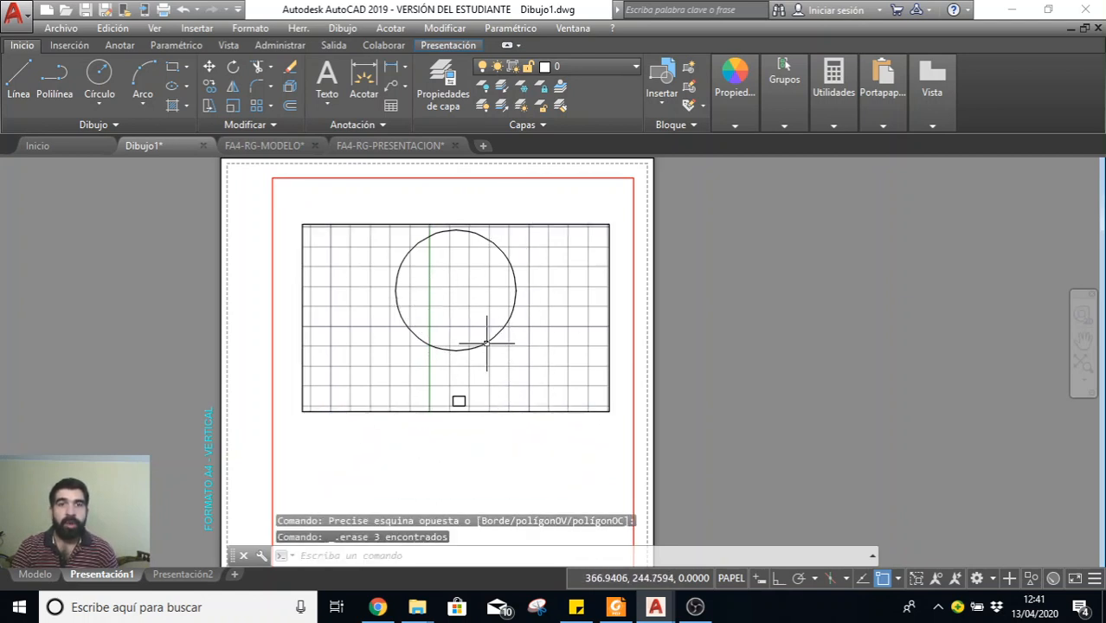
Activate model space inside the viewport and draw three connected lines across the circle
double_click(531, 352)
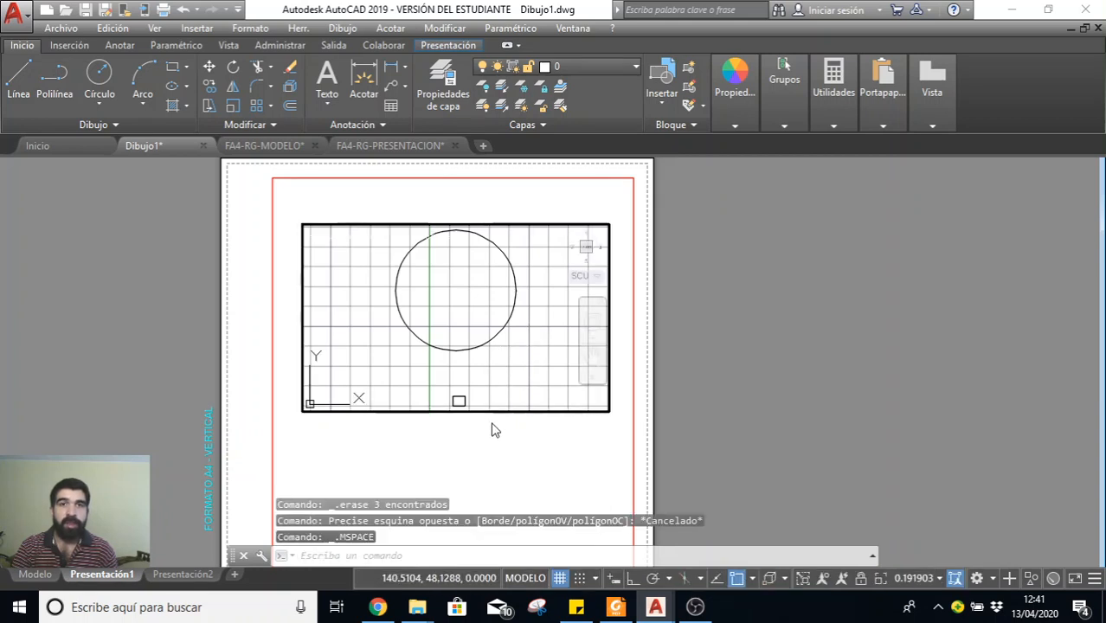
left_click(26, 85)
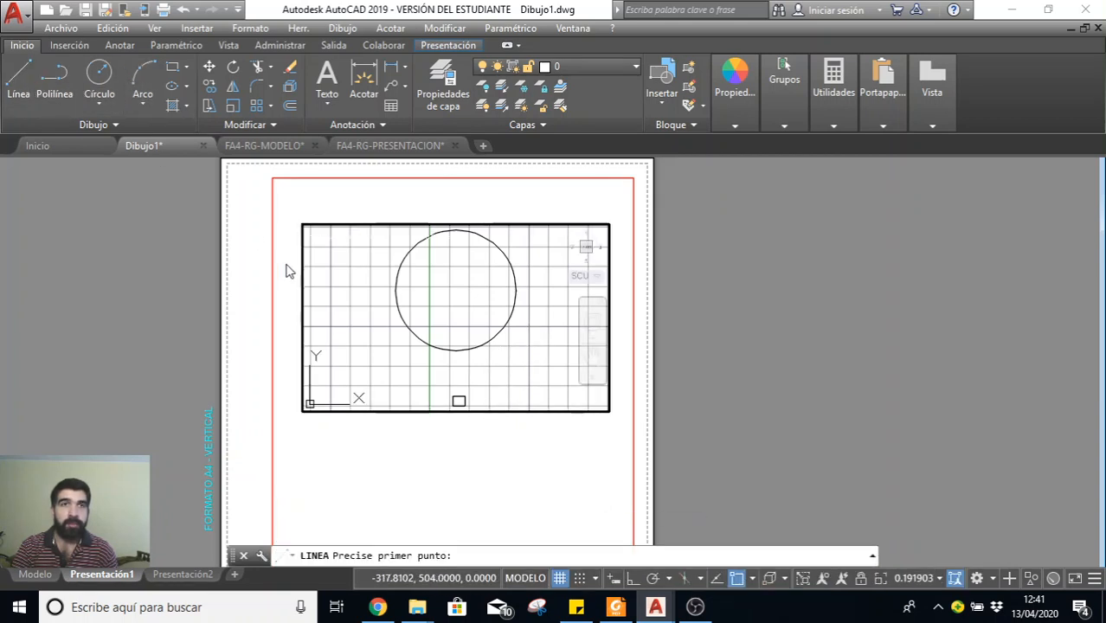
left_click(355, 355)
left_click(456, 291)
left_click(543, 381)
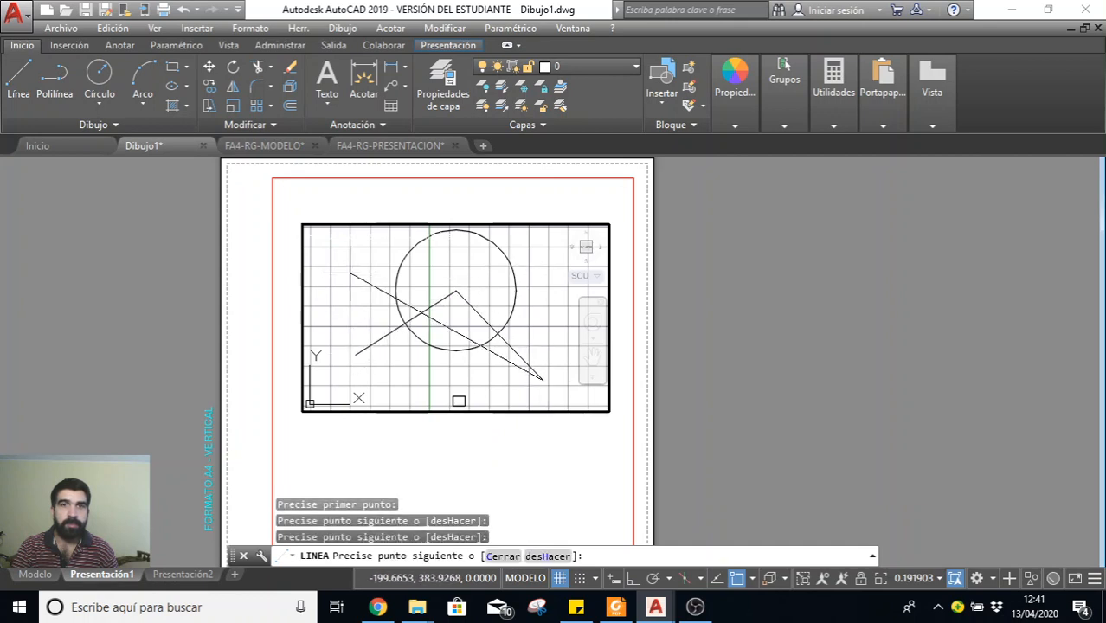
left_click(374, 286)
left_click(374, 285)
key("Return")
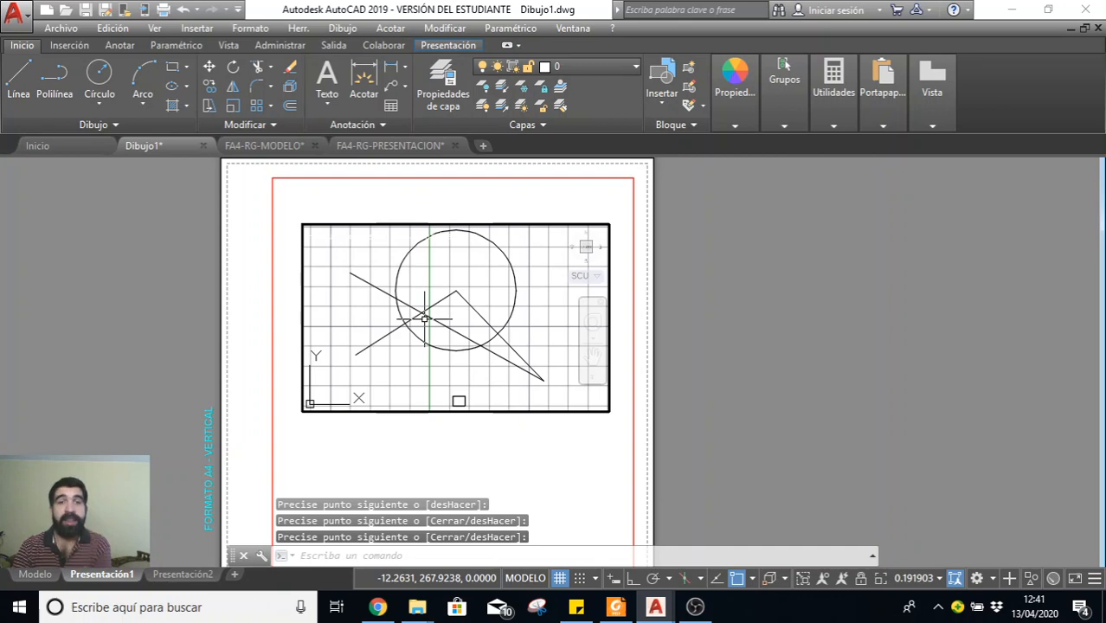
Check the three lines in the Modelo space, and erase them through the viewport in Presentación1
left_click(34, 573)
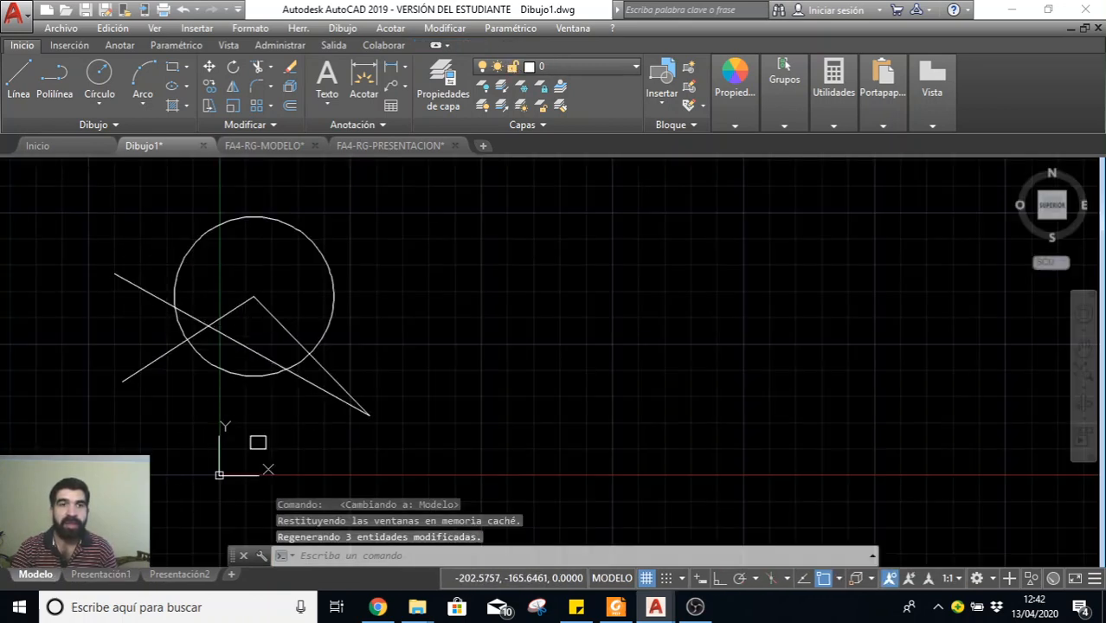
left_click(102, 574)
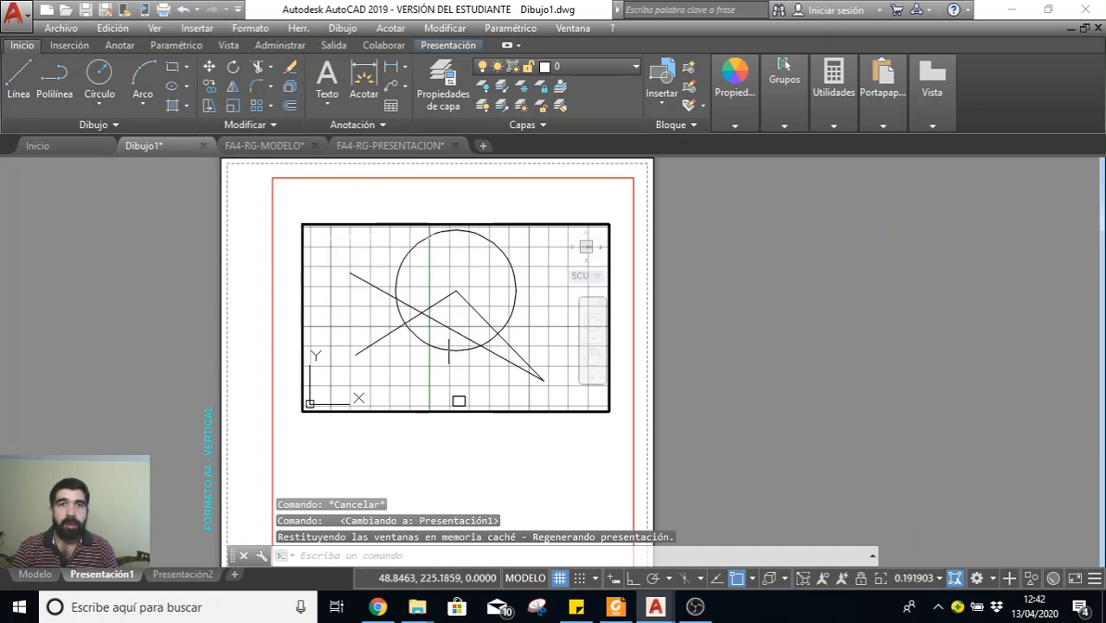
left_click(449, 338)
left_click(422, 292)
left_click(475, 311)
key("Delete")
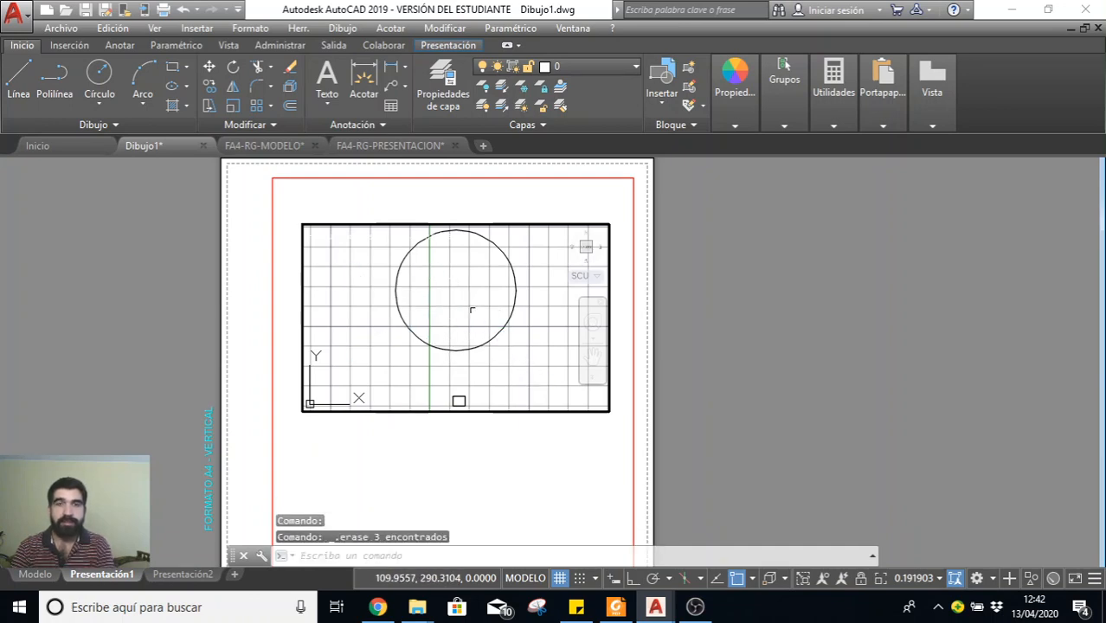
Leave the viewport and switch the layout from PAPEL to MODELO and back to PAPEL
double_click(503, 447)
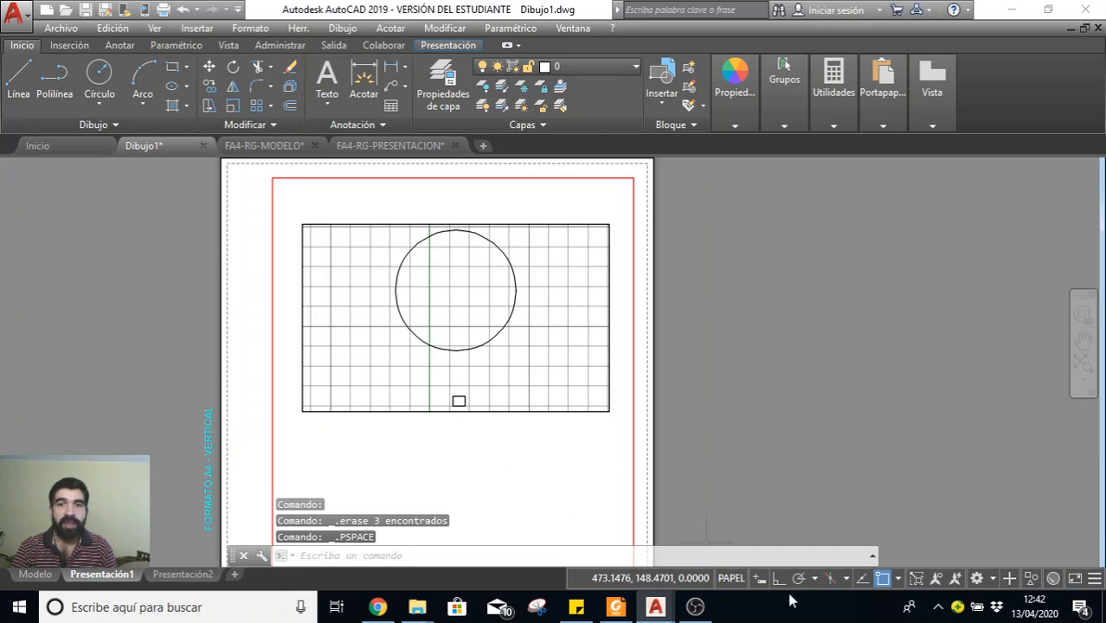
left_click(729, 578)
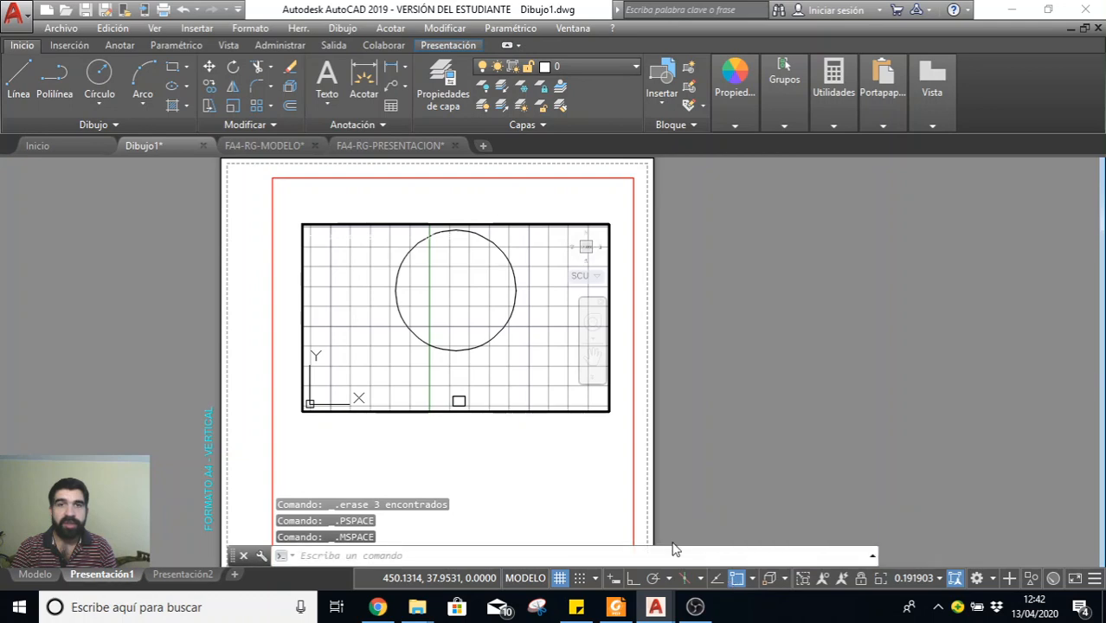
left_click(525, 579)
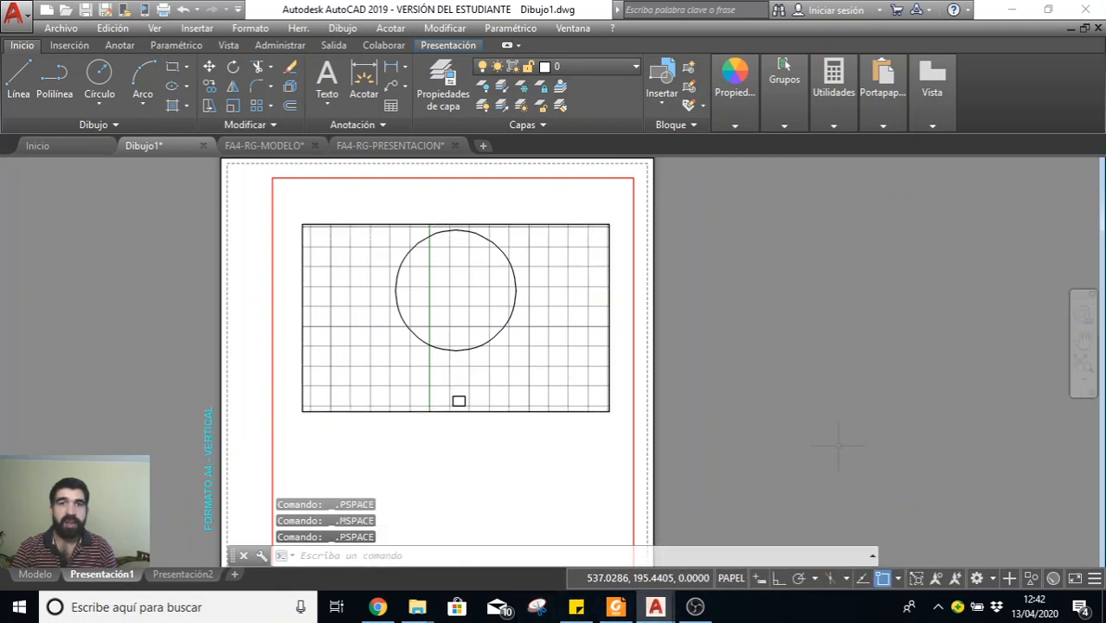
Activate the viewport's model space, enlarge its view around the circle's side, and return to paper space with the whole sheet shown
scroll(434, 355, "up", 8)
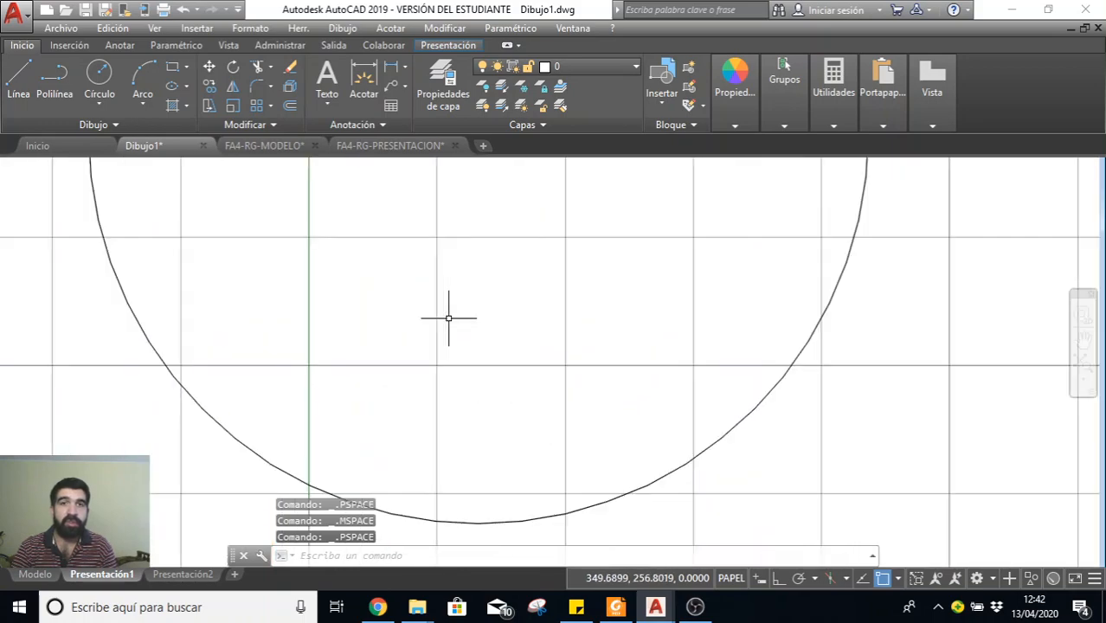
double_click(453, 314)
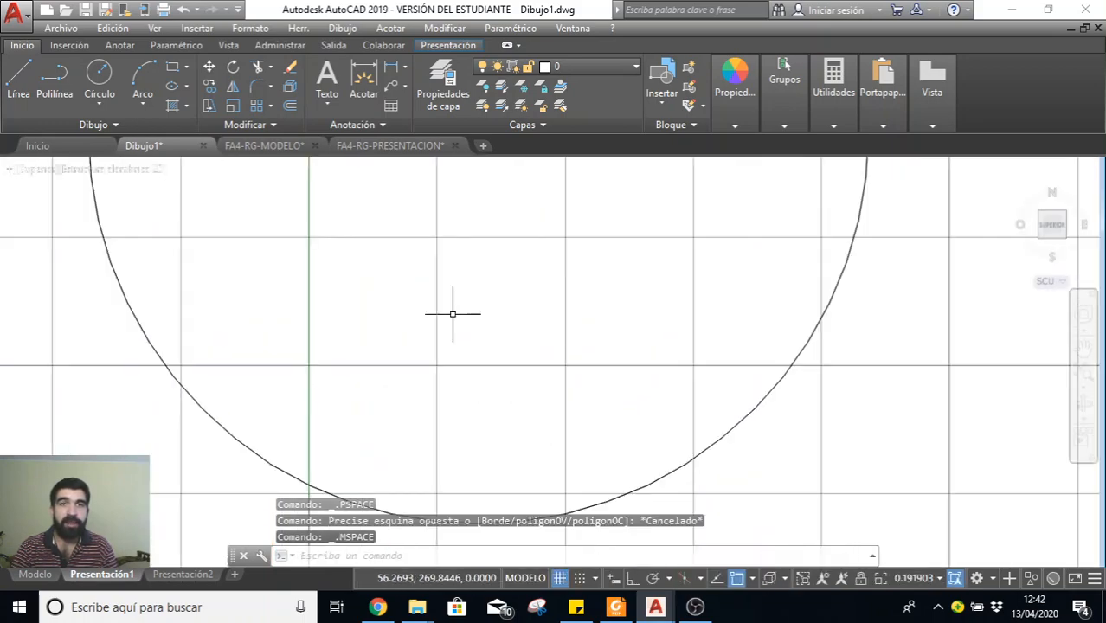
scroll(453, 314, "down", 10)
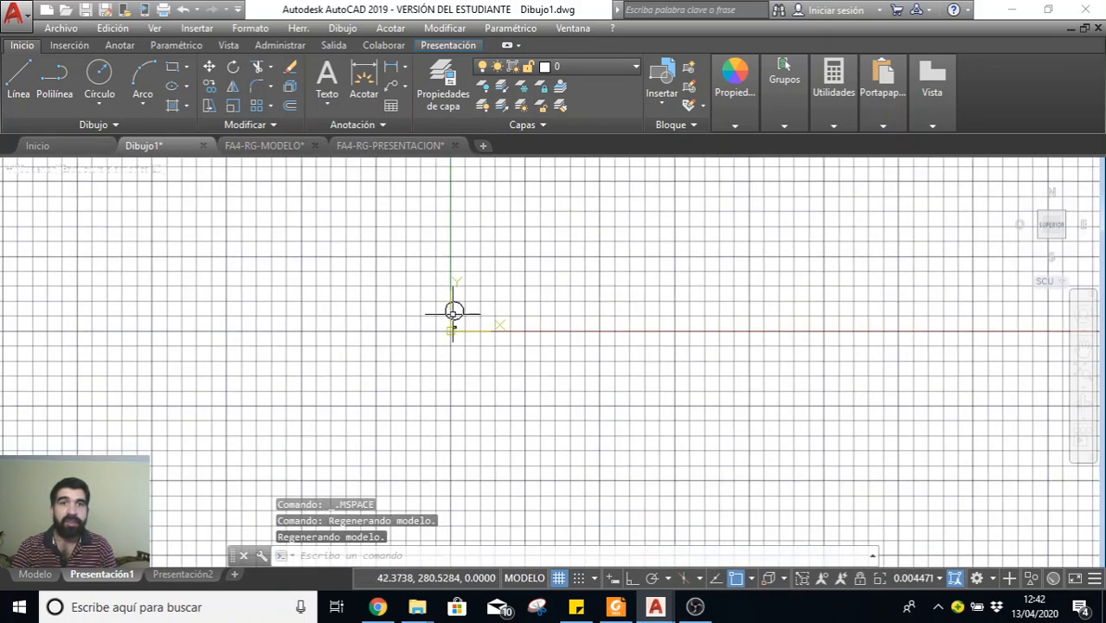
scroll(453, 314, "up", 5)
scroll(452, 314, "down", 2)
scroll(452, 314, "up", 8)
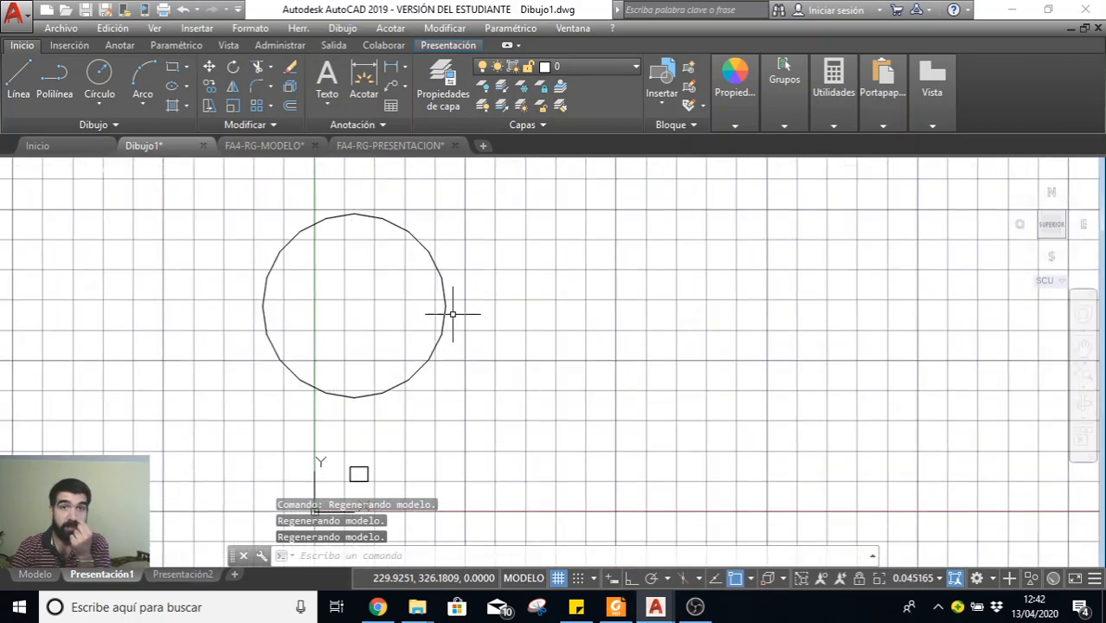
scroll(452, 314, "up", 6)
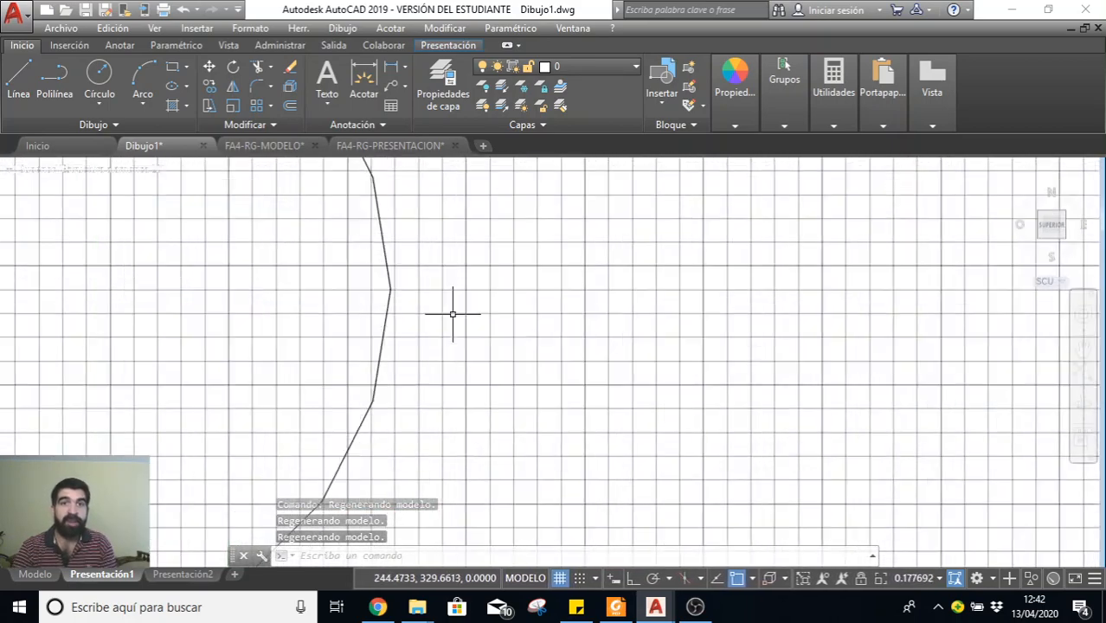
scroll(453, 315, "up", 3)
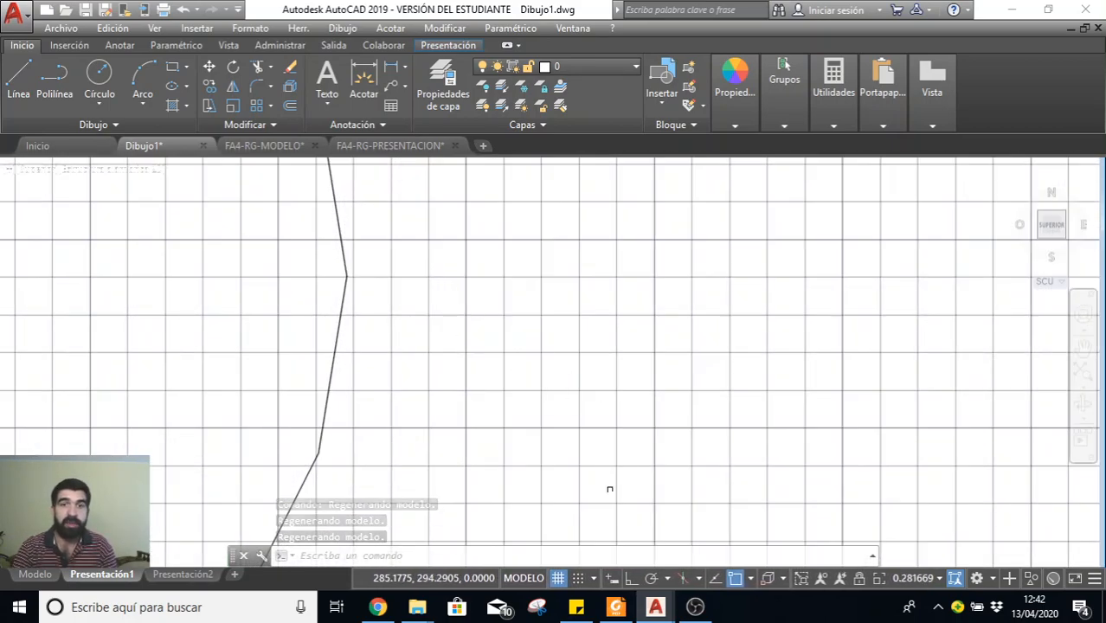
left_click(525, 579)
scroll(515, 387, "down", 8)
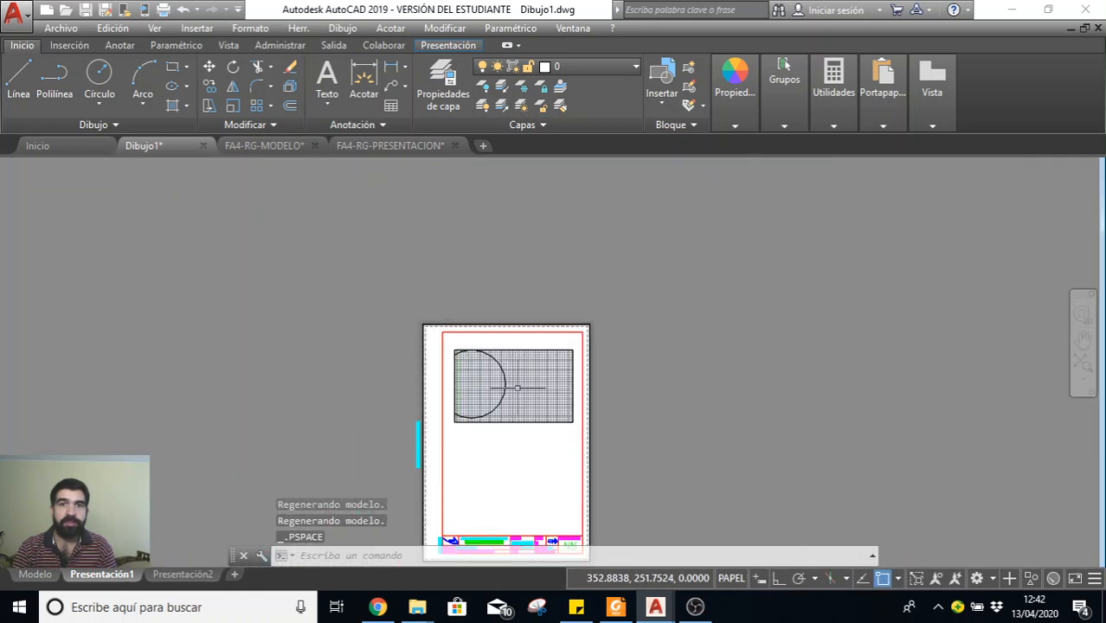
Activate the viewport's model space, centre the whole circle in its view, and return to paper space
scroll(527, 388, "up", 4)
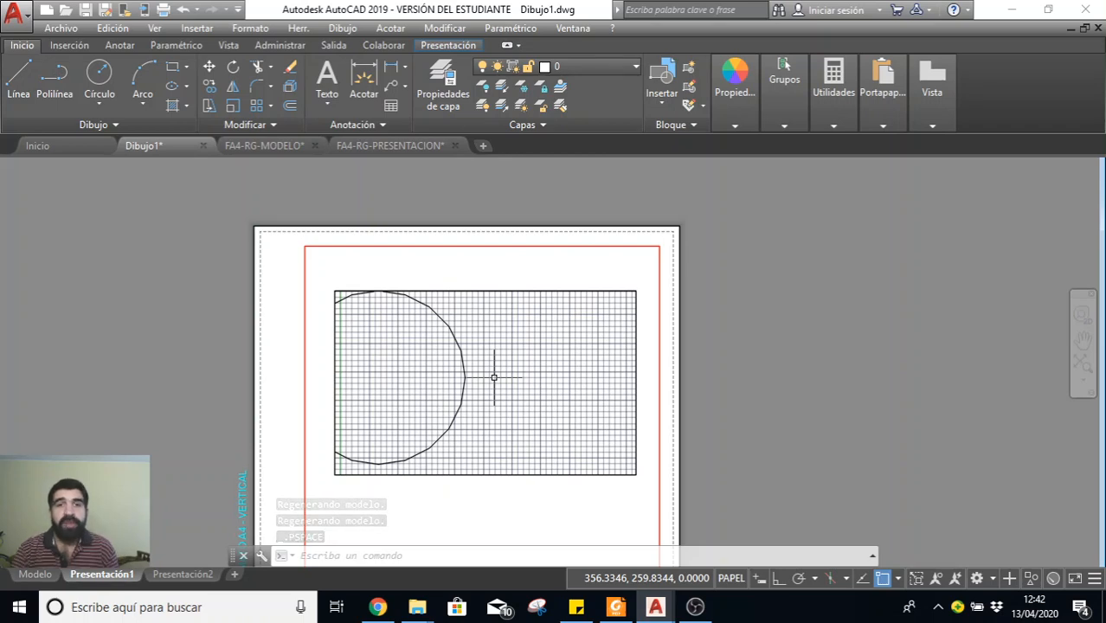
mouse_move(559, 382)
middle_mouse_down()
mouse_move(538, 365)
mouse_move(517, 312)
mouse_move(487, 321)
mouse_move(588, 327)
middle_mouse_up()
double_click(498, 318)
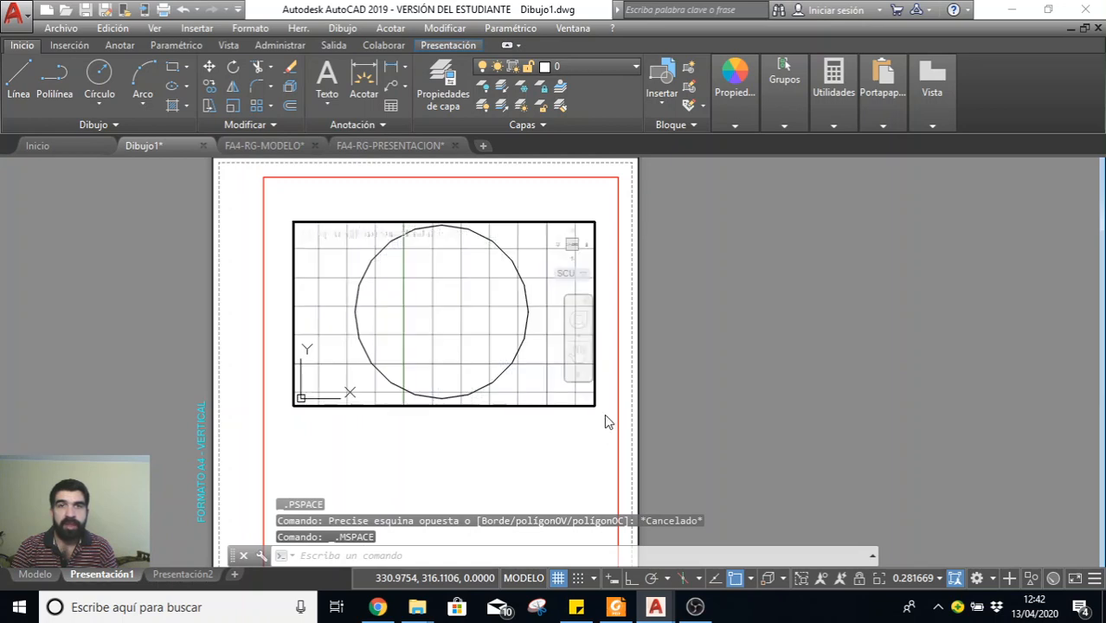
double_click(573, 416)
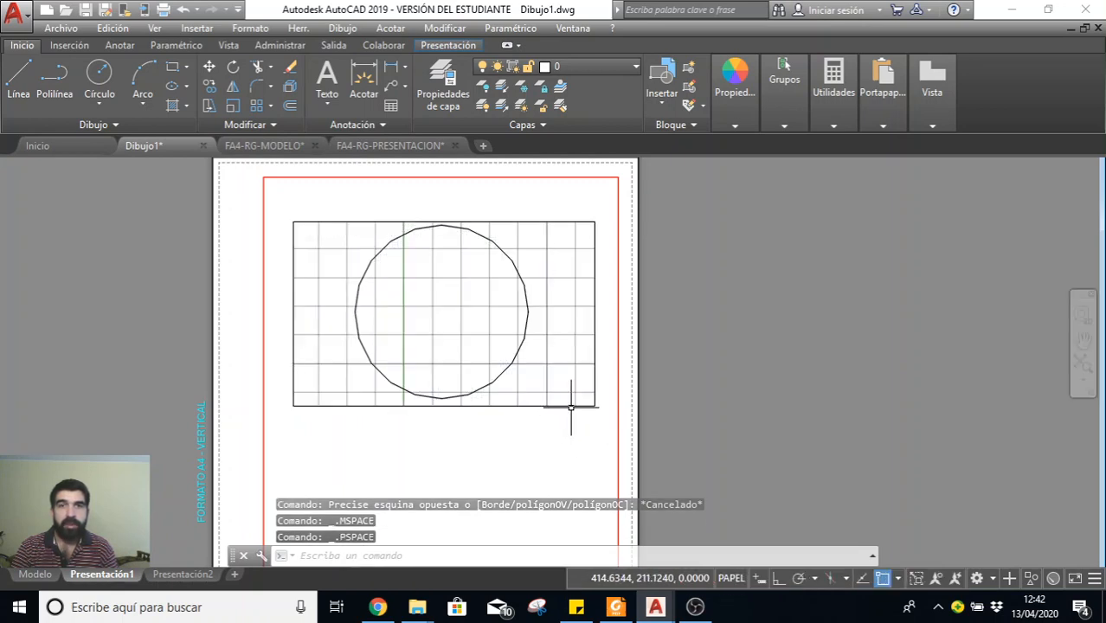
Set the scale of the viewport showing the circle to 1:5
left_click(570, 405)
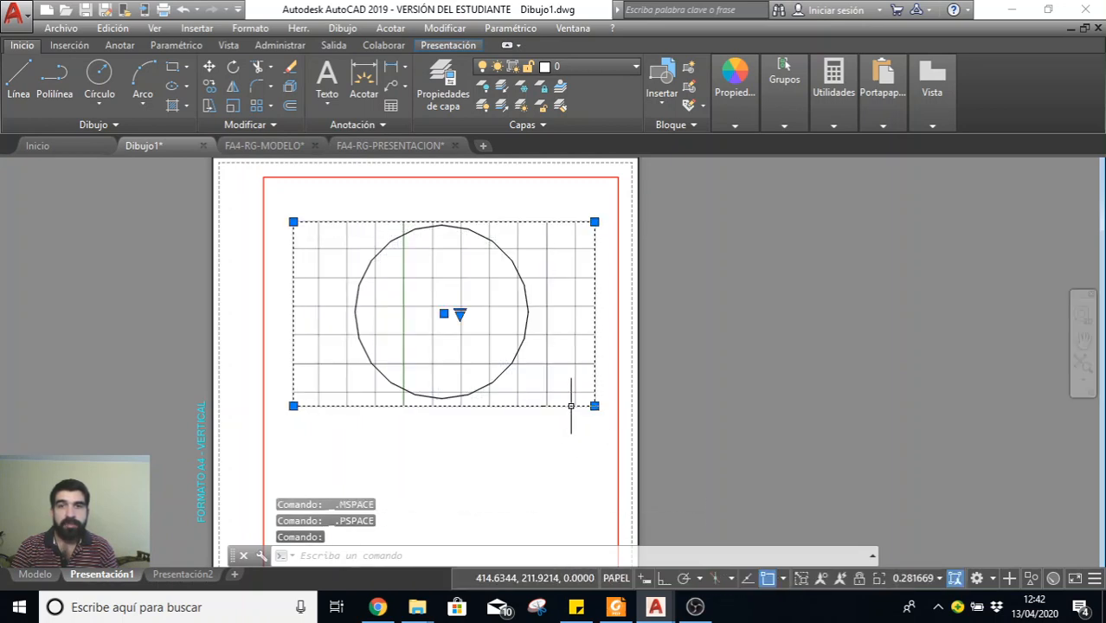
left_click(923, 582)
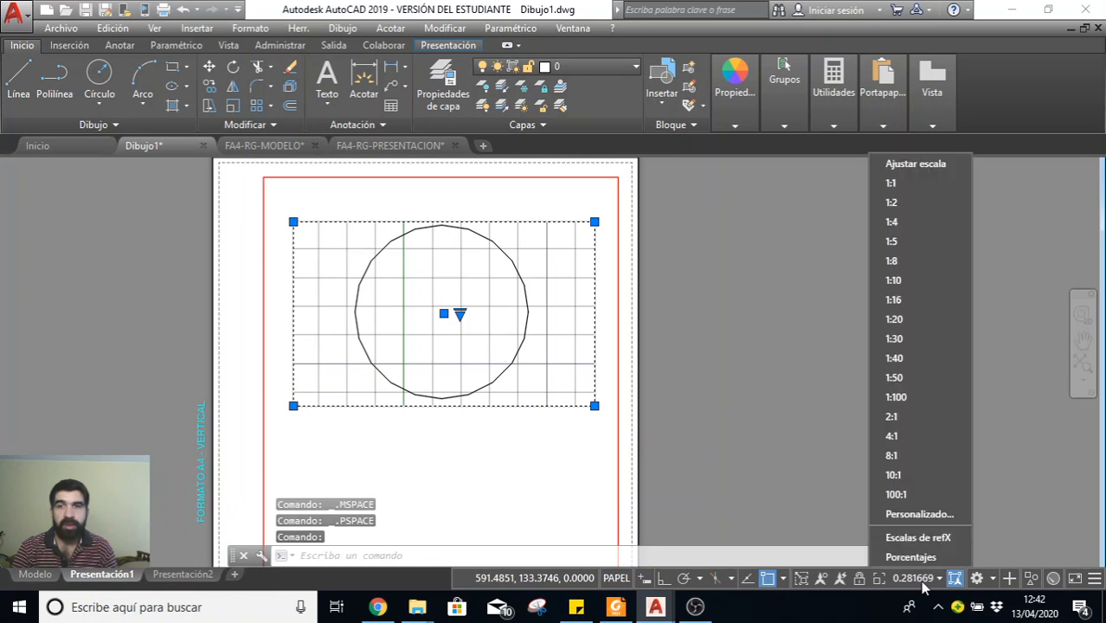
left_click(904, 243)
double_click(511, 447)
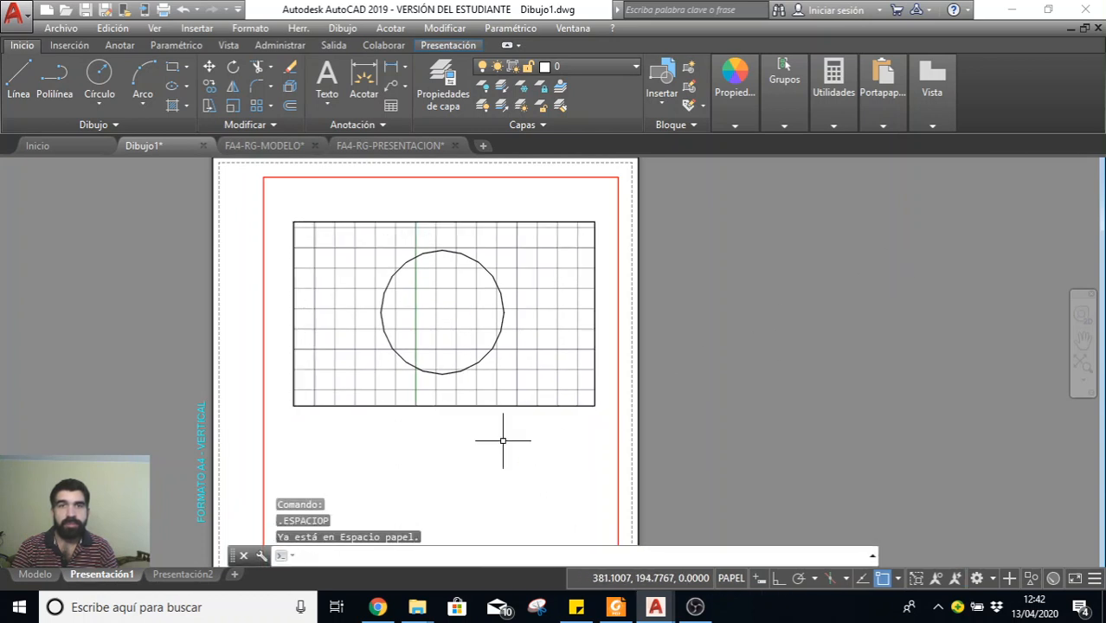
Add a single rectangular viewport of about 142 by 91 mm below the existing one, above the title block
scroll(503, 440, "down", 2)
middle_click_drag(503, 441, 507, 369)
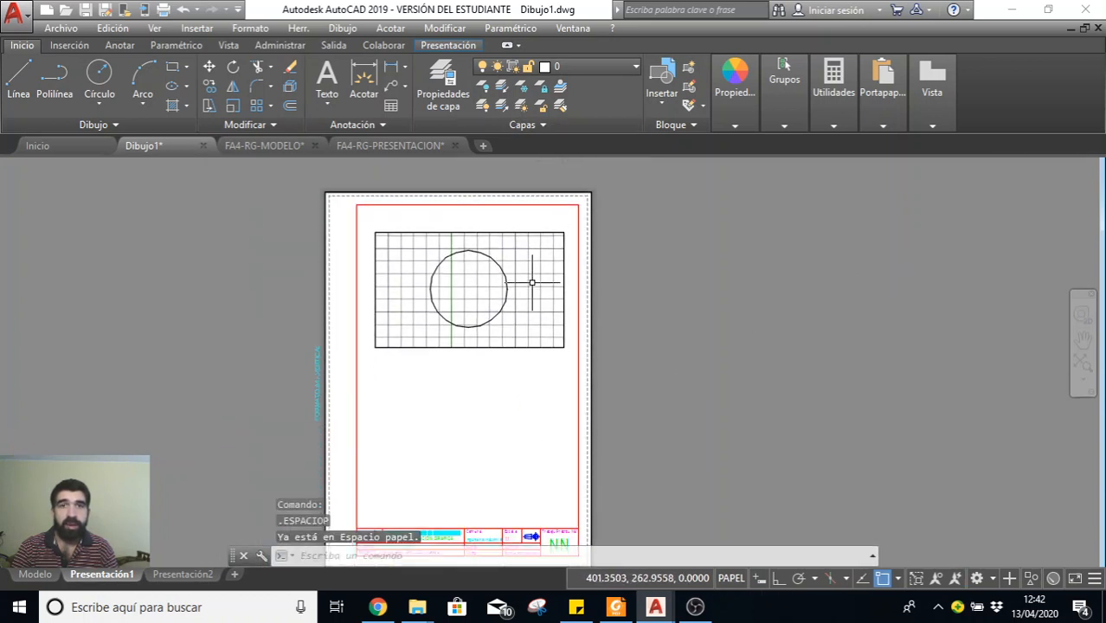
left_click(160, 31)
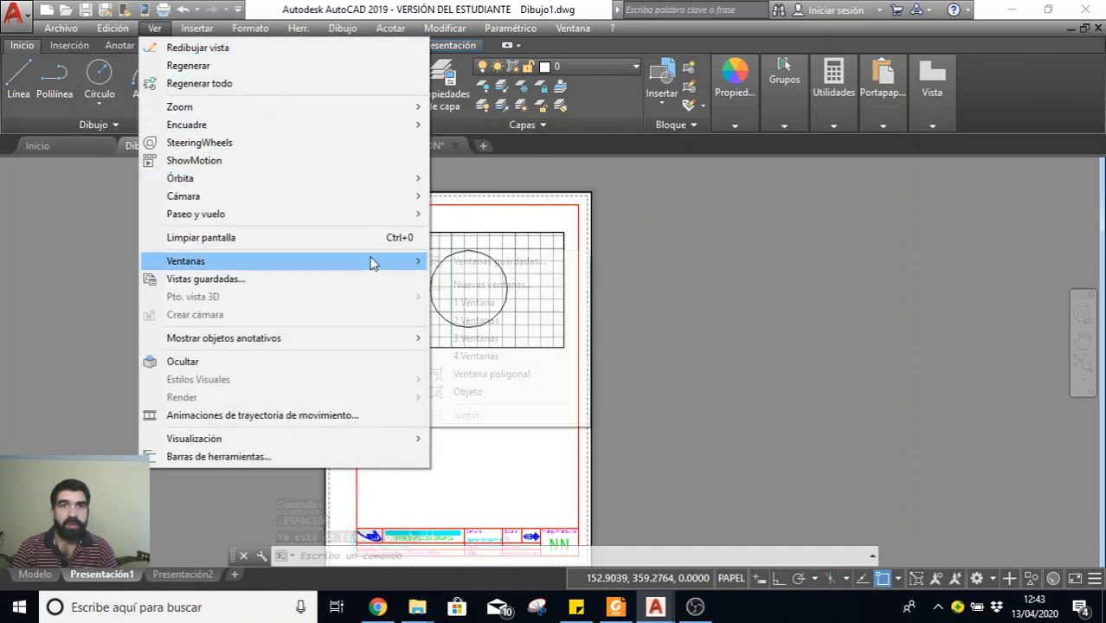
mouse_move(370, 261)
left_click(450, 299)
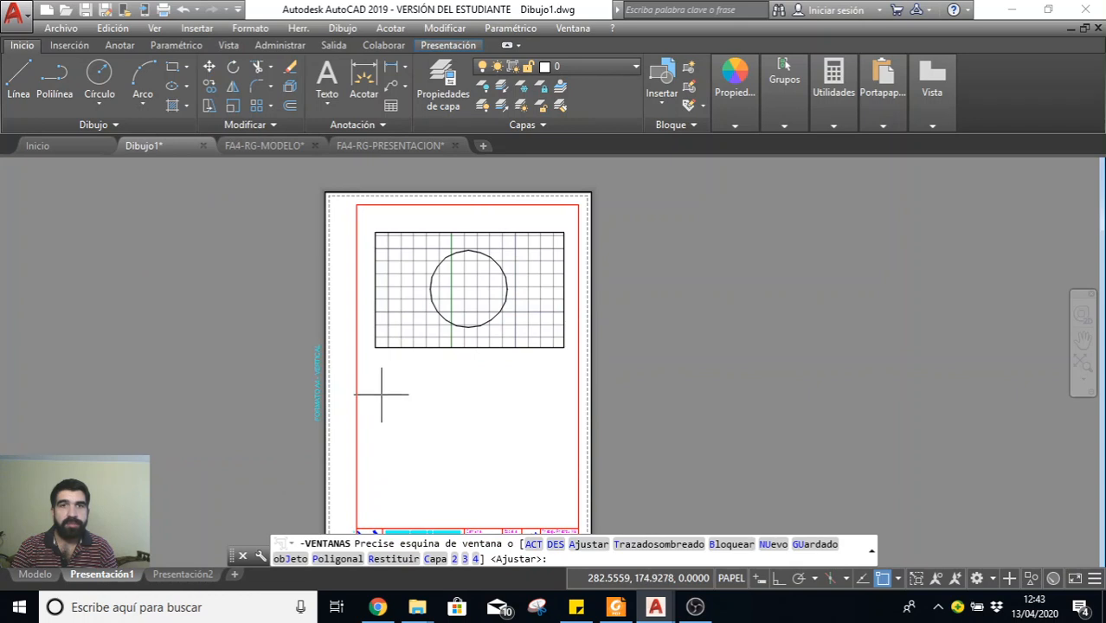
left_click(380, 393)
left_click(561, 509)
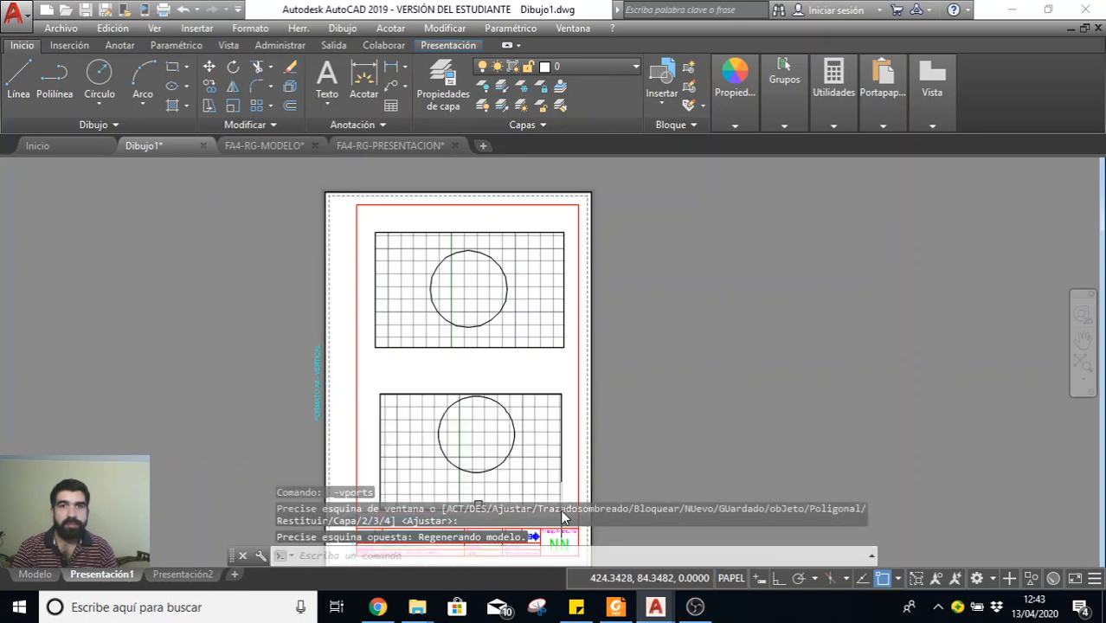
Centre the small rectangle in the lower viewport's model view and set that viewport's scale to 1:1, ending in paper space
double_click(529, 445)
left_click(530, 444)
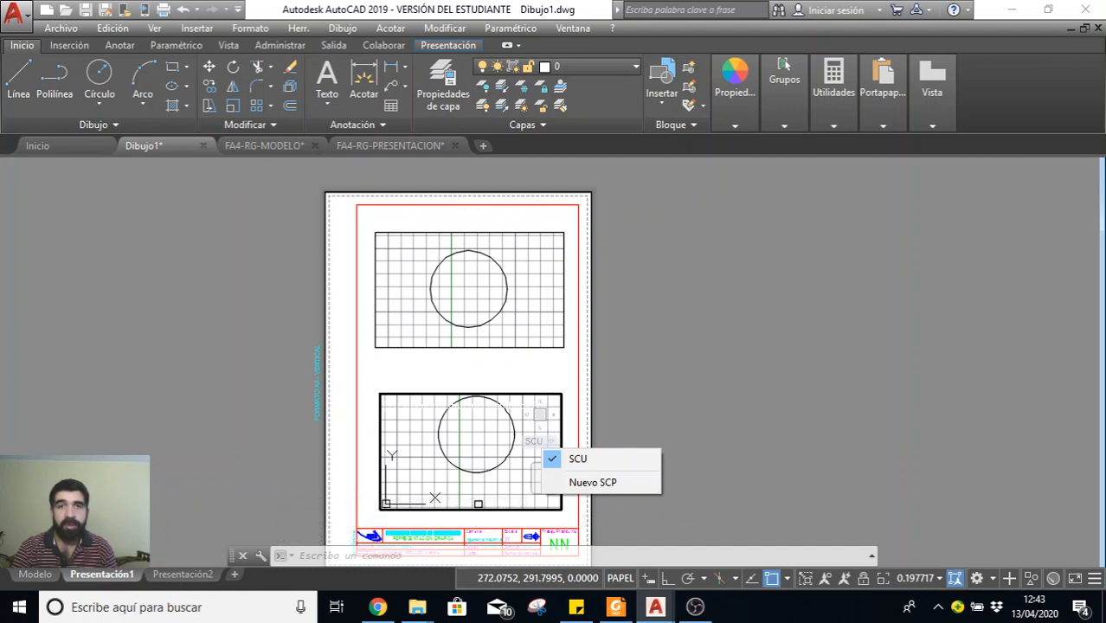
left_click(629, 345)
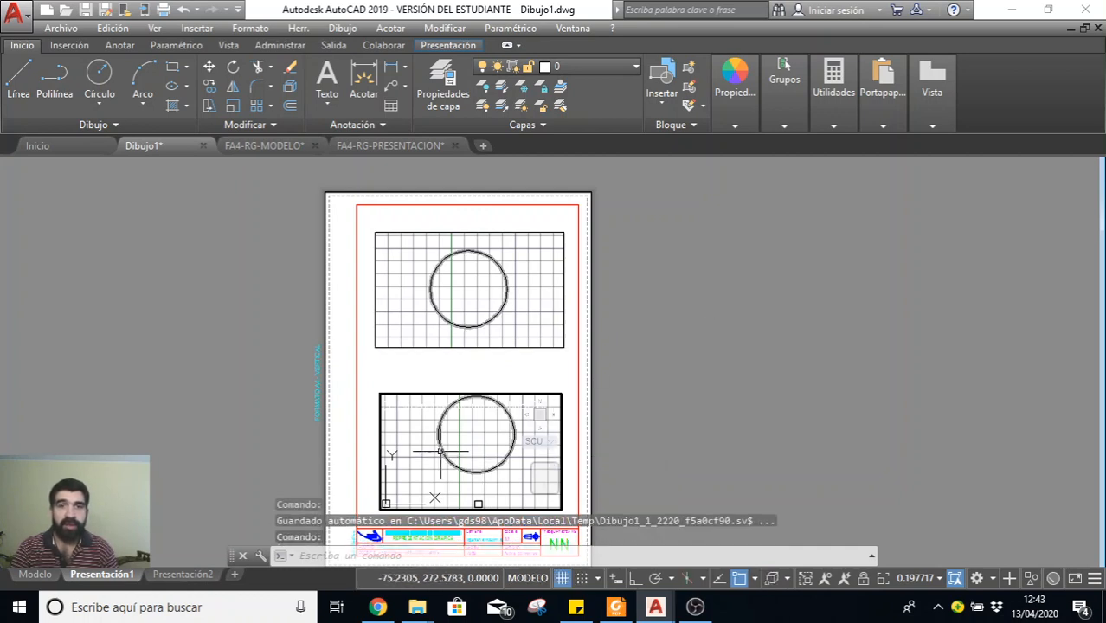
middle_click_drag(439, 453, 434, 394)
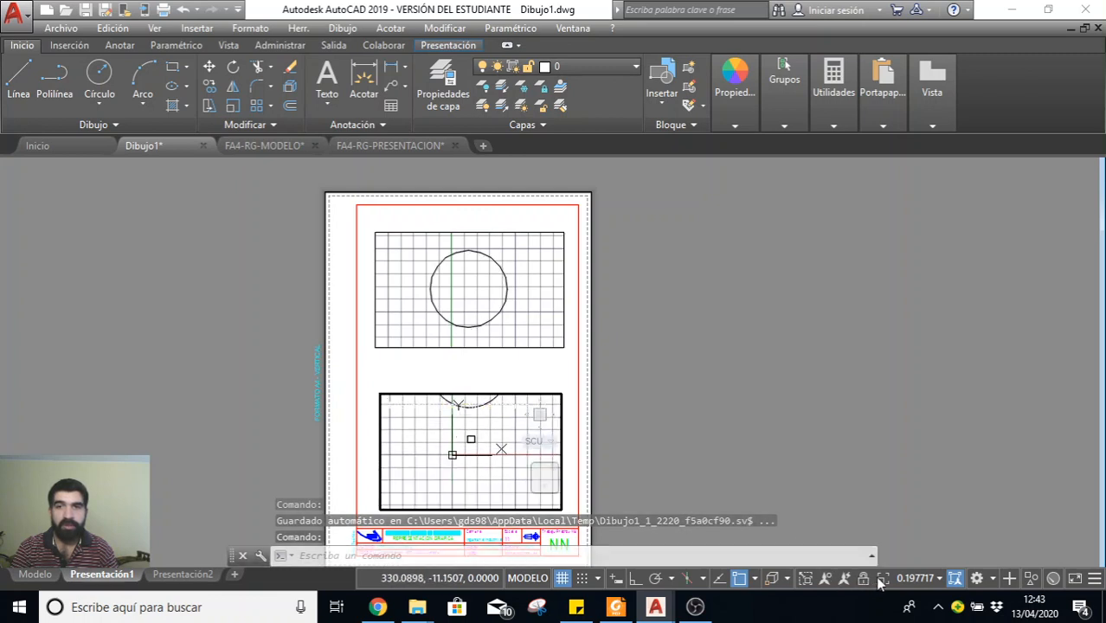
left_click(916, 578)
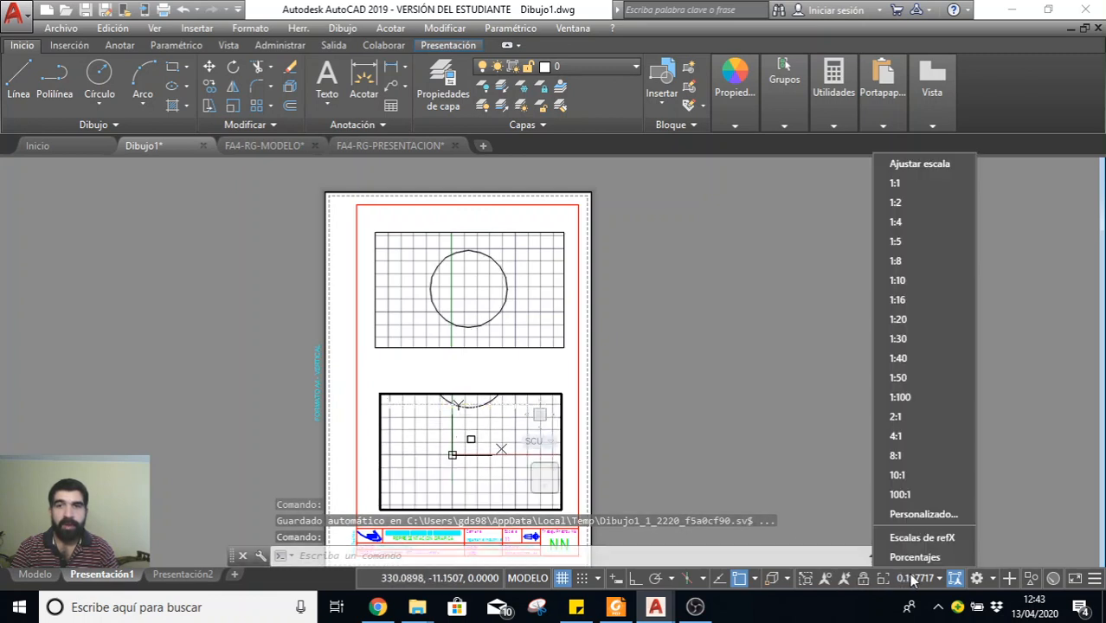
left_click(904, 183)
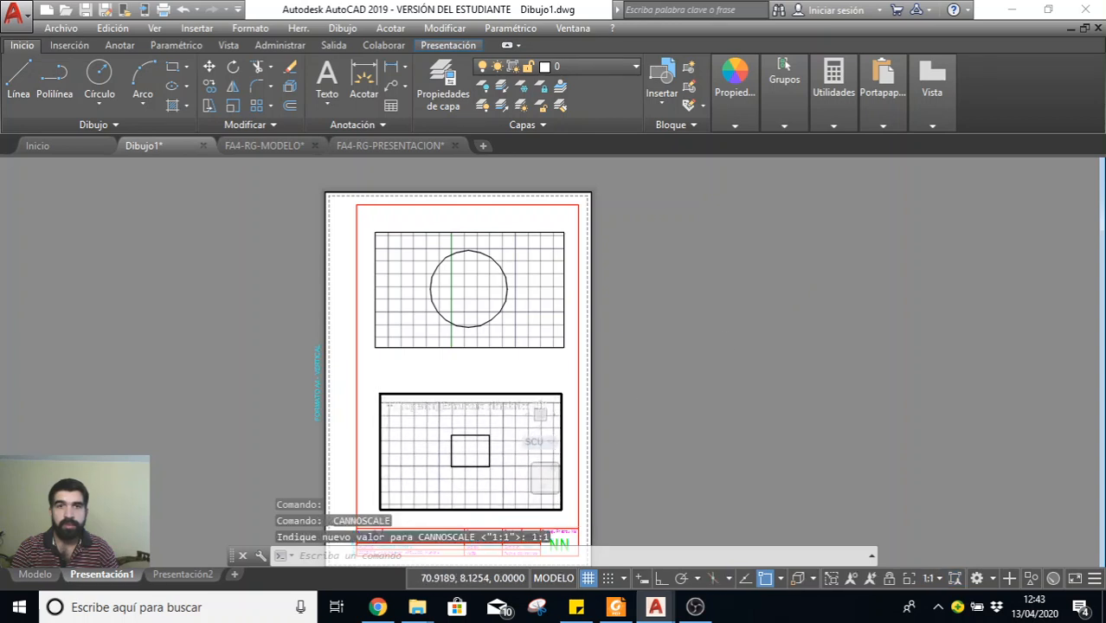
double_click(693, 404)
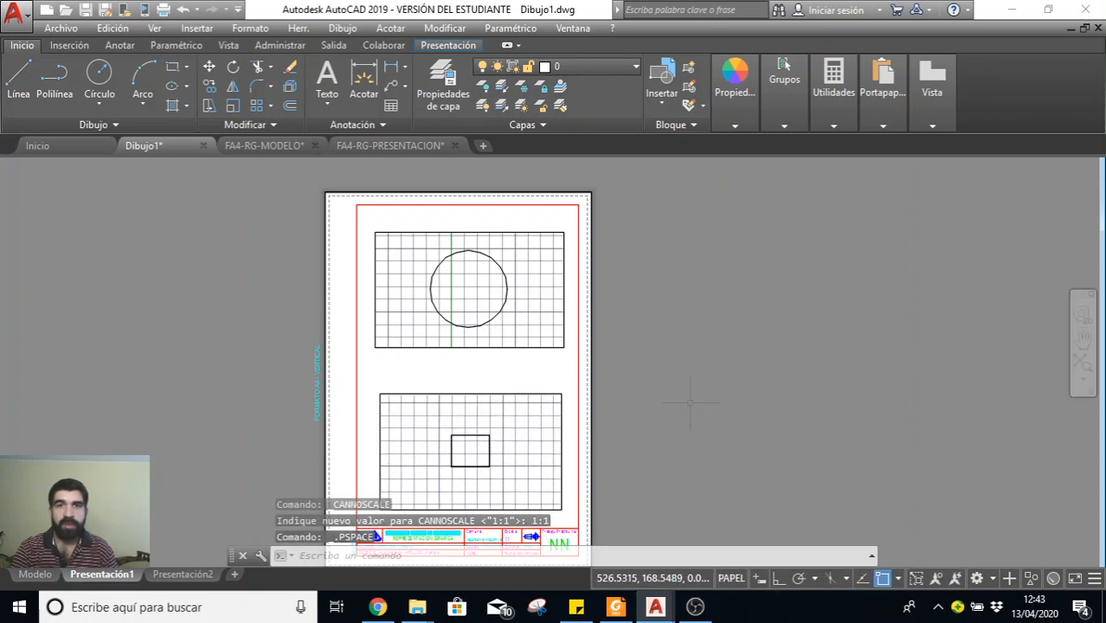
Assign both viewports on the sheet to the VENTANAS layer
middle_click_drag(682, 391, 696, 370)
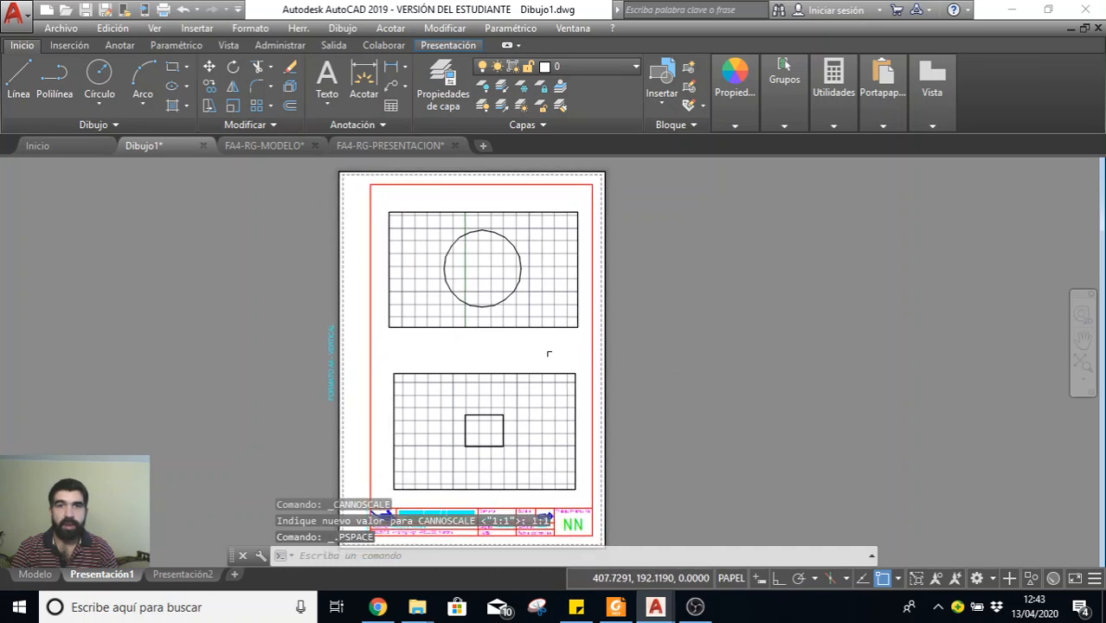
left_click(564, 372)
left_click(576, 317)
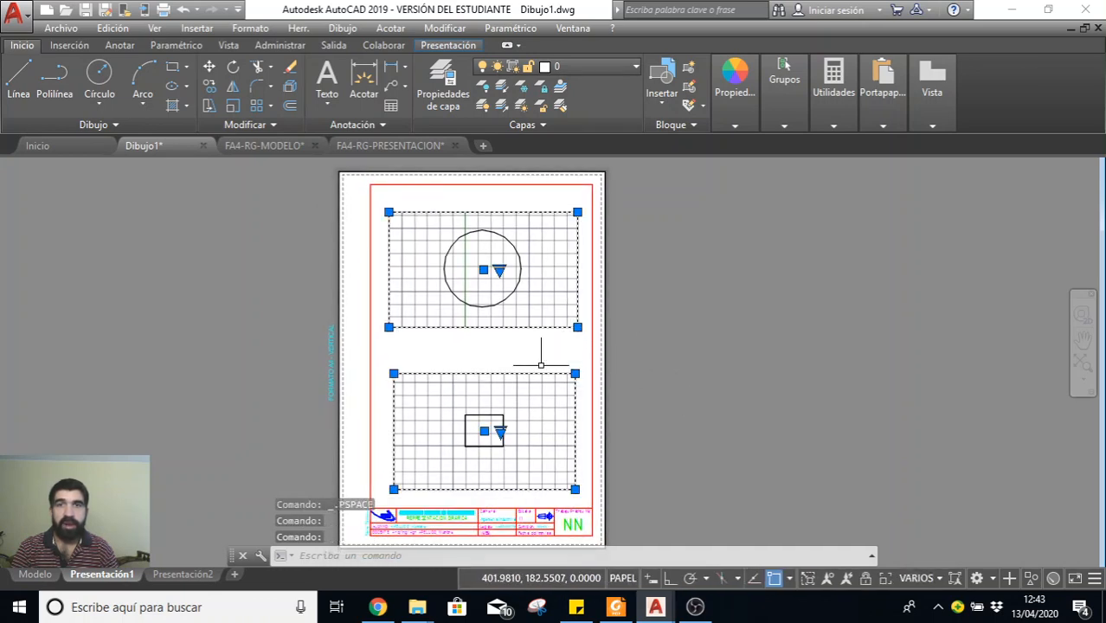
left_click(786, 128)
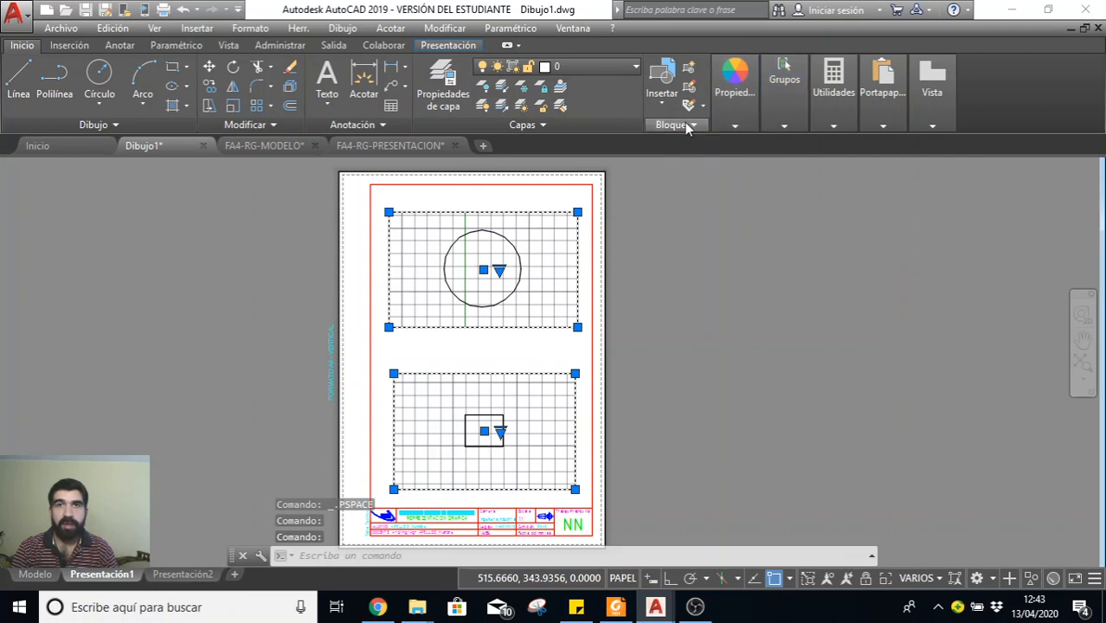
left_click(604, 68)
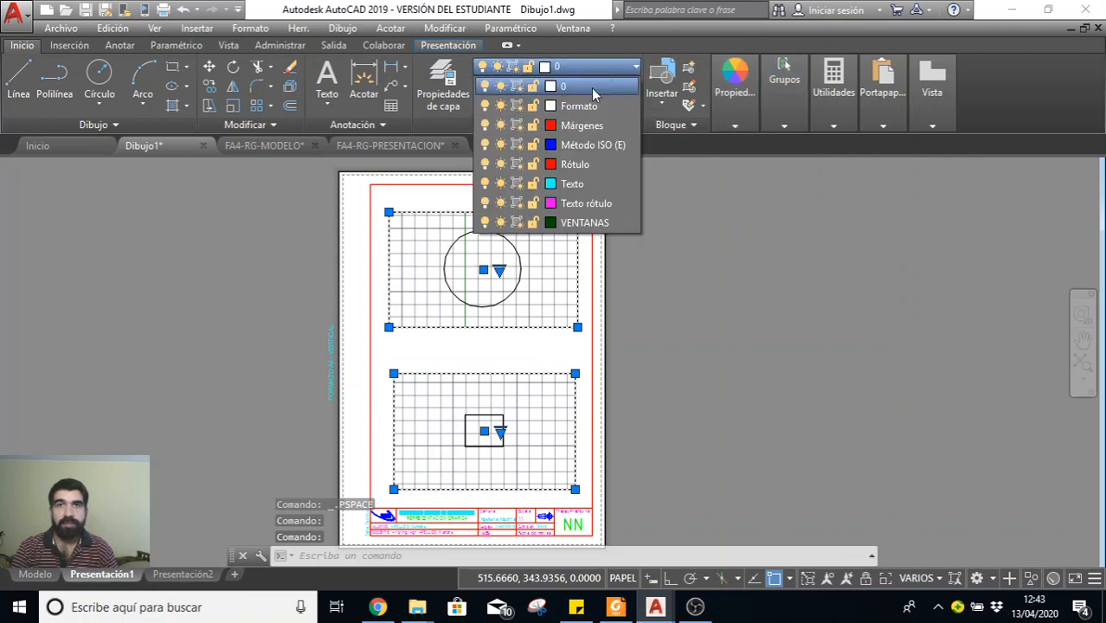
left_click(585, 223)
left_click(749, 259)
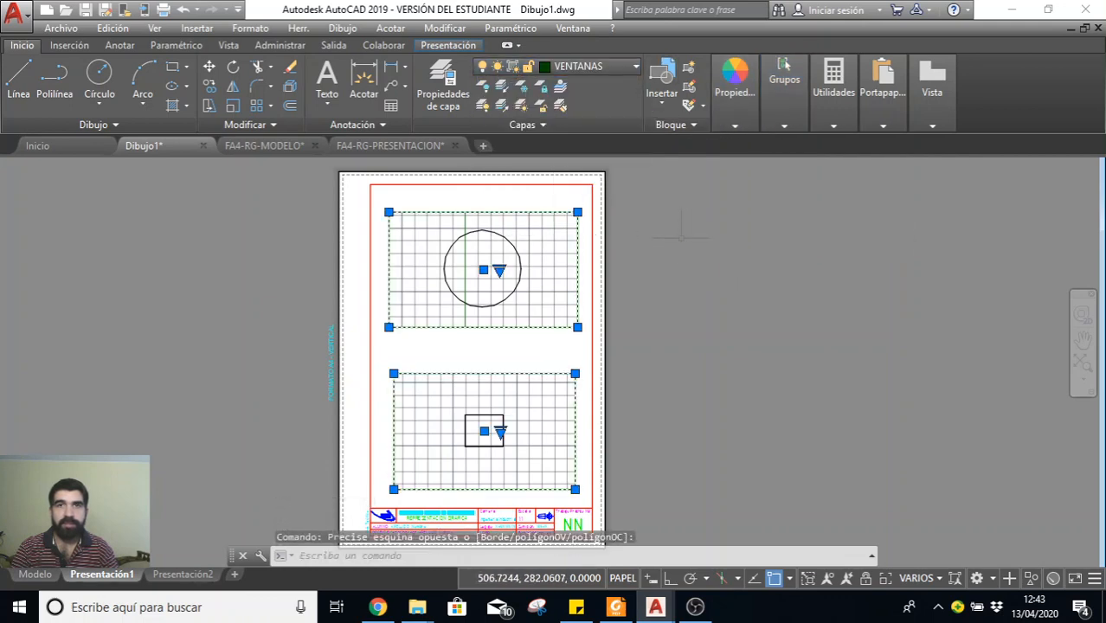
key("Escape")
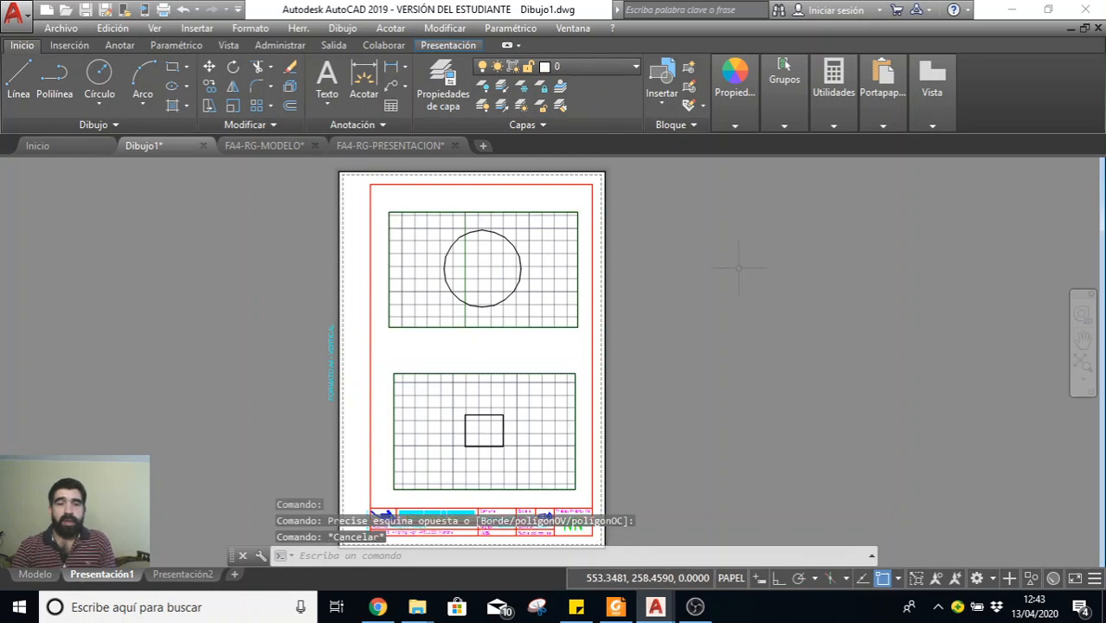
Start plotting Presentación1 as a single sheet and open its plot preview
key("ctrl+p")
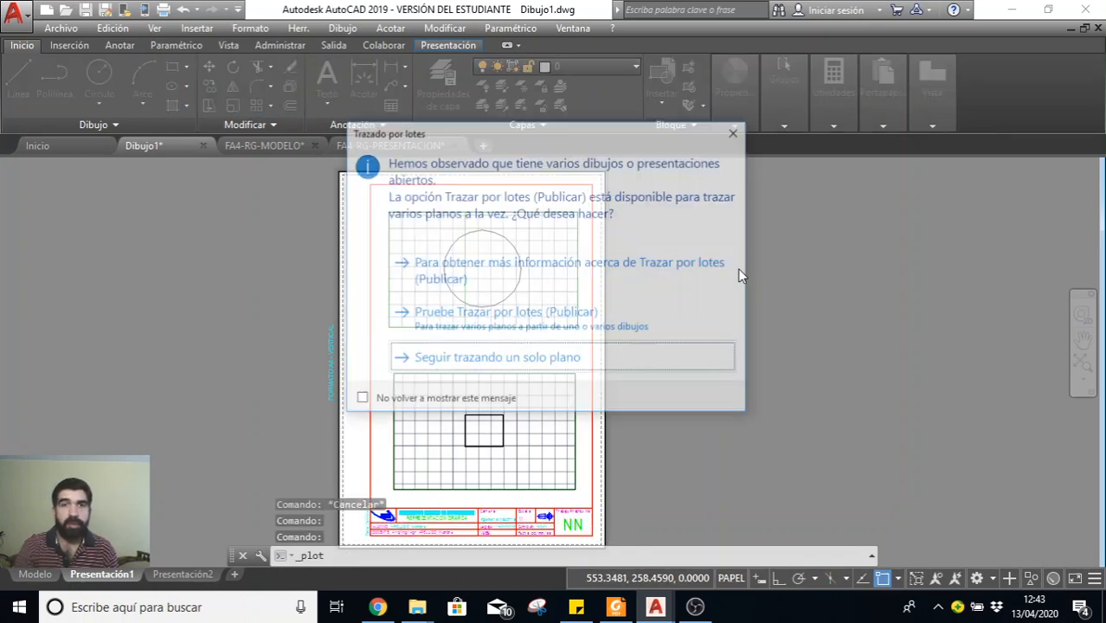
left_click(500, 367)
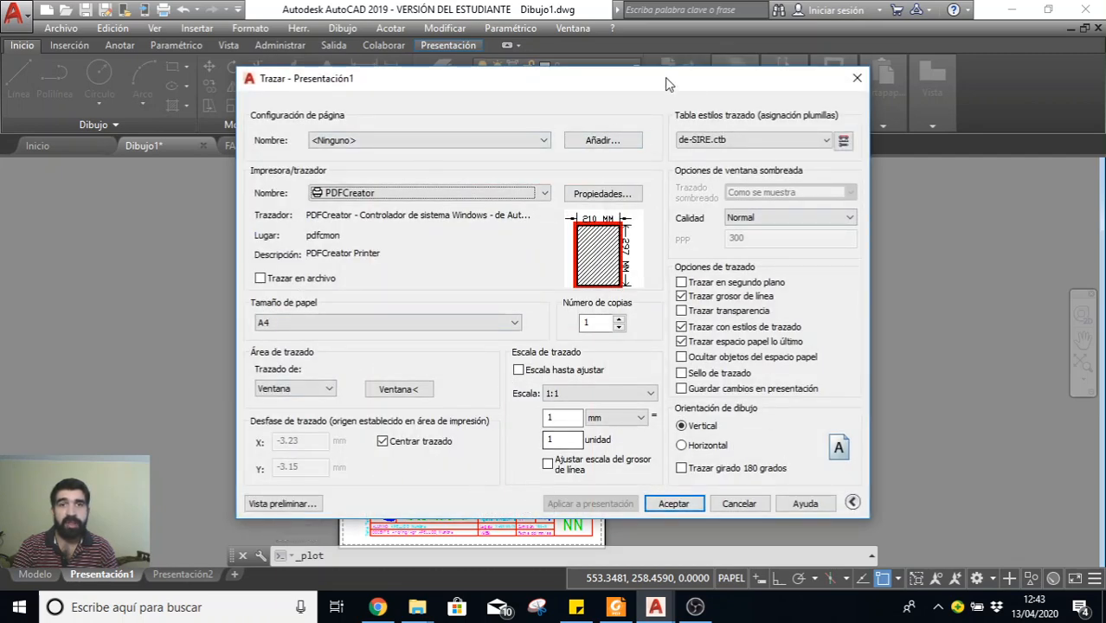
left_click(298, 504)
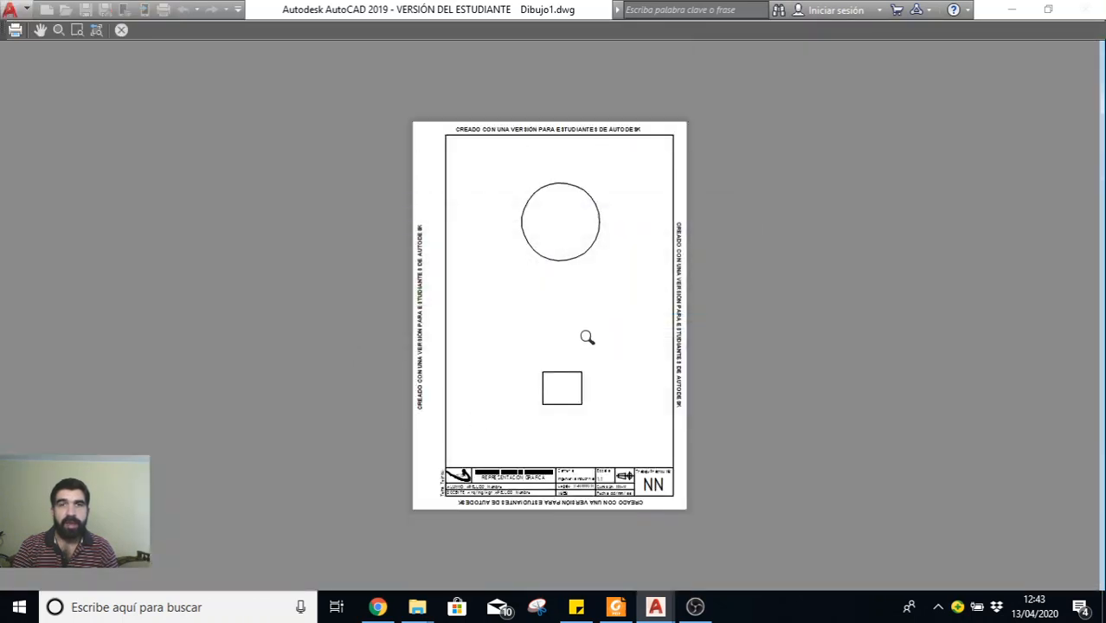
Examine the previewed circle, rectangle and the title block's Escala field, and leave the preview without plotting
scroll(585, 336, "up", 2)
scroll(586, 337, "up", 2)
scroll(585, 337, "down", 2)
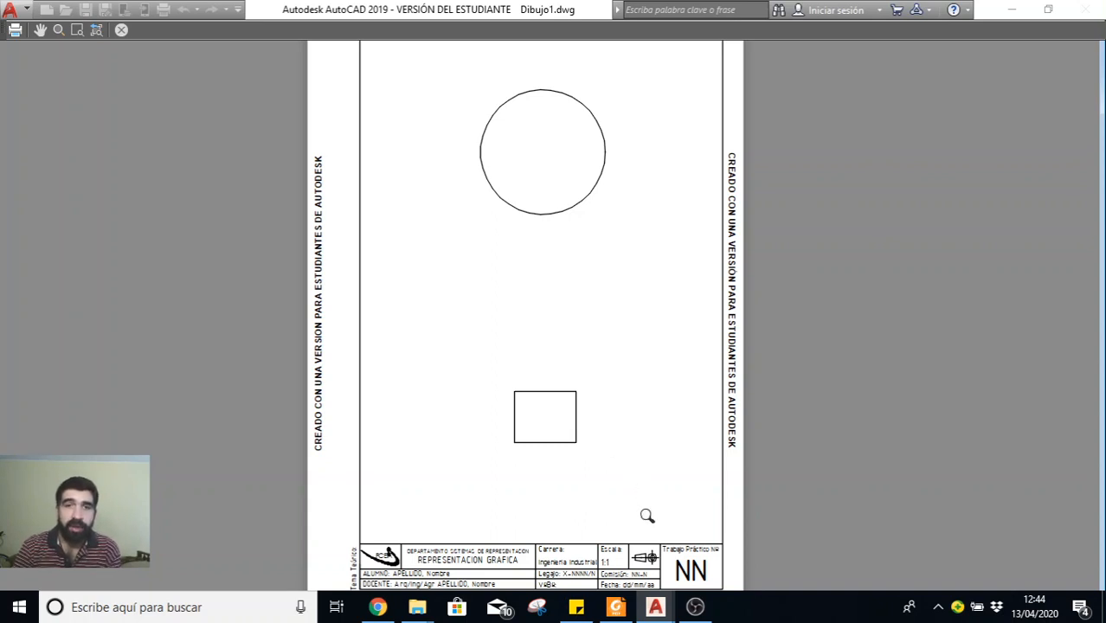
scroll(628, 560, "down", 1)
scroll(618, 564, "up", 3)
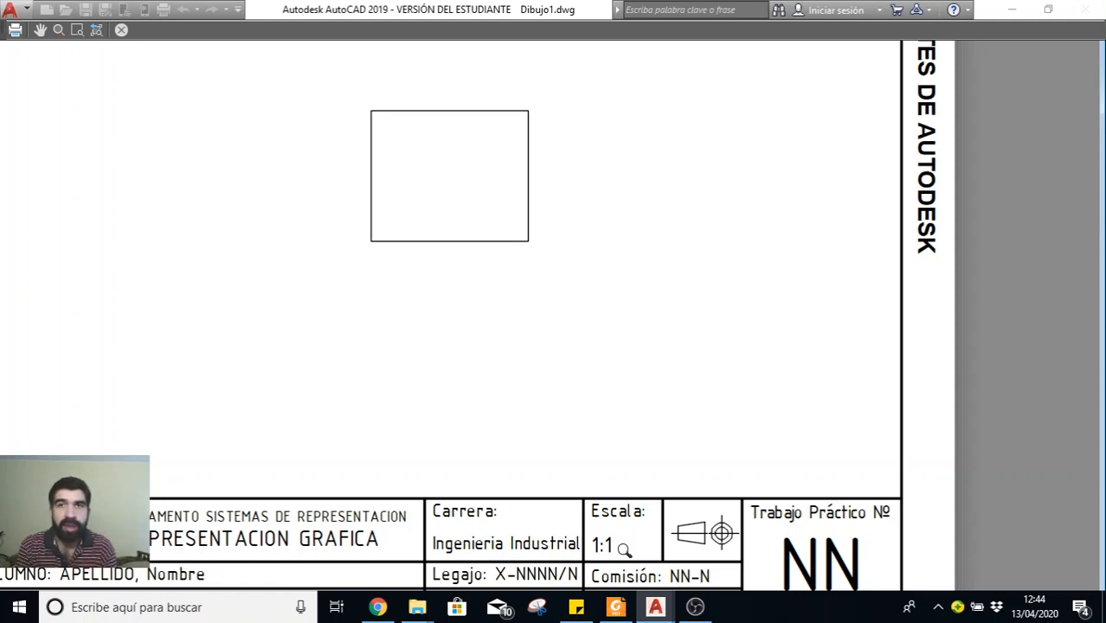
scroll(564, 395, "down", 4)
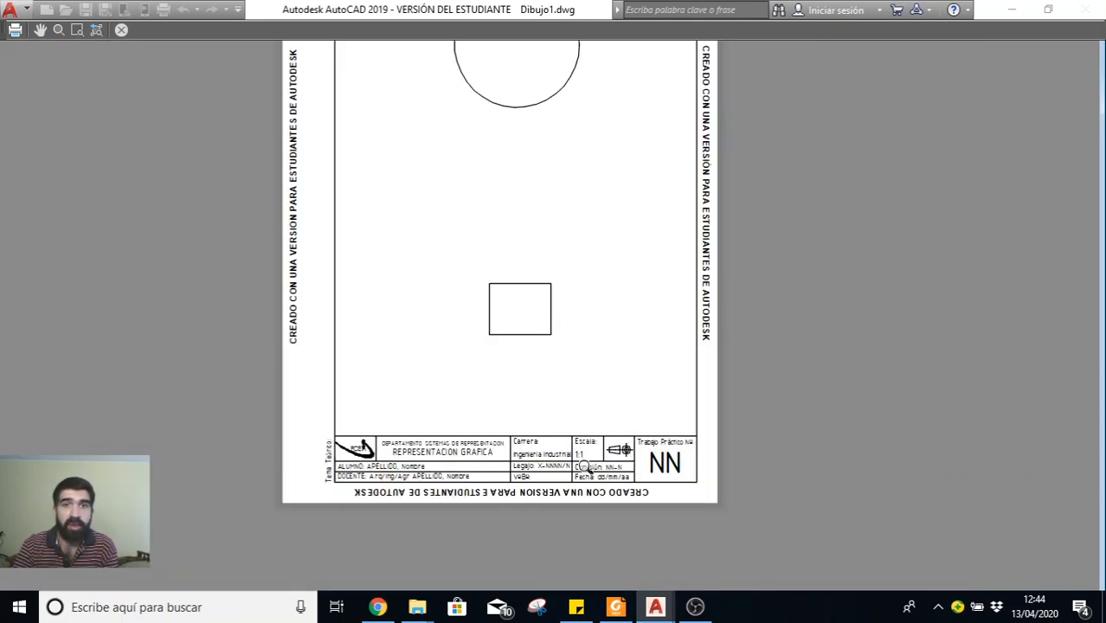
scroll(589, 467, "up", 4)
scroll(578, 434, "down", 5)
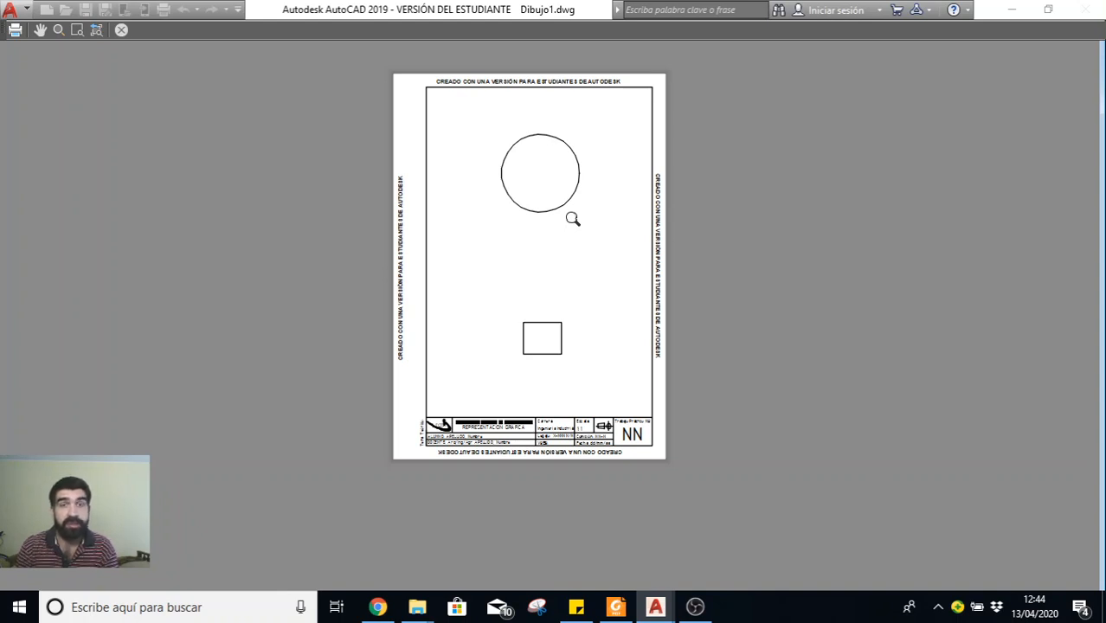
scroll(573, 219, "up", 4)
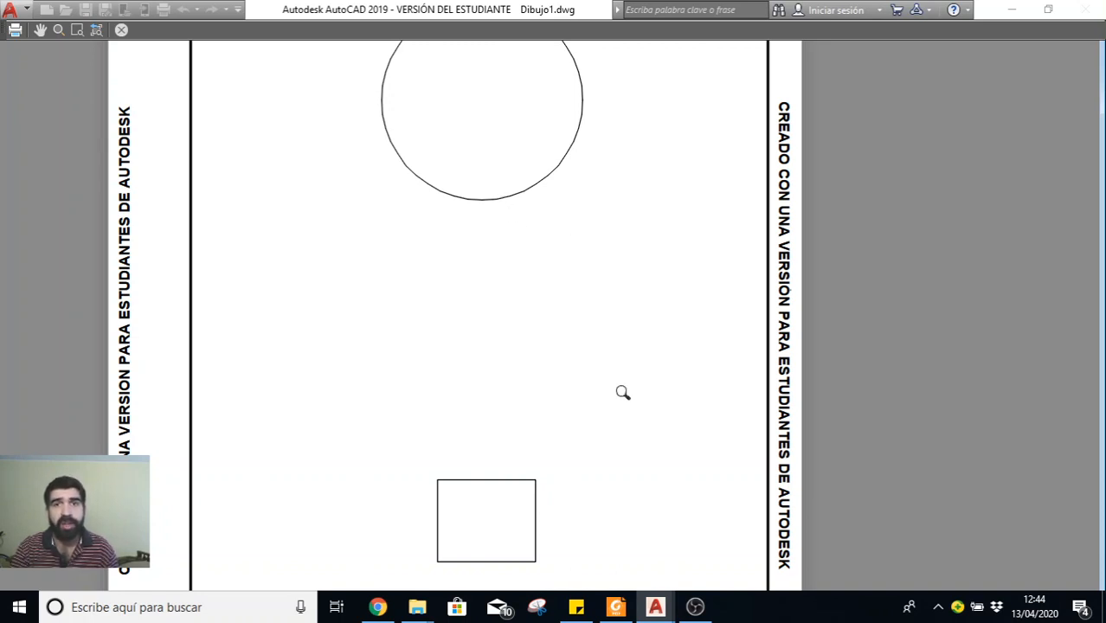
scroll(622, 398, "down", 3)
scroll(625, 407, "down", 2)
middle_click_drag(640, 464, 548, 503)
scroll(606, 426, "up", 6)
scroll(548, 353, "down", 4)
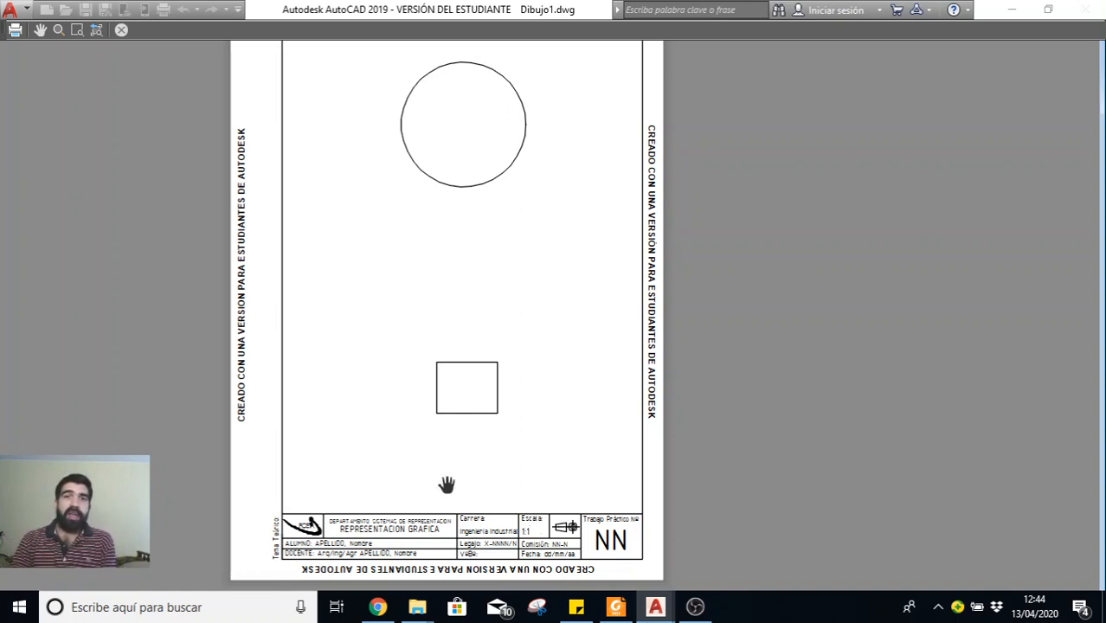
left_click(122, 30)
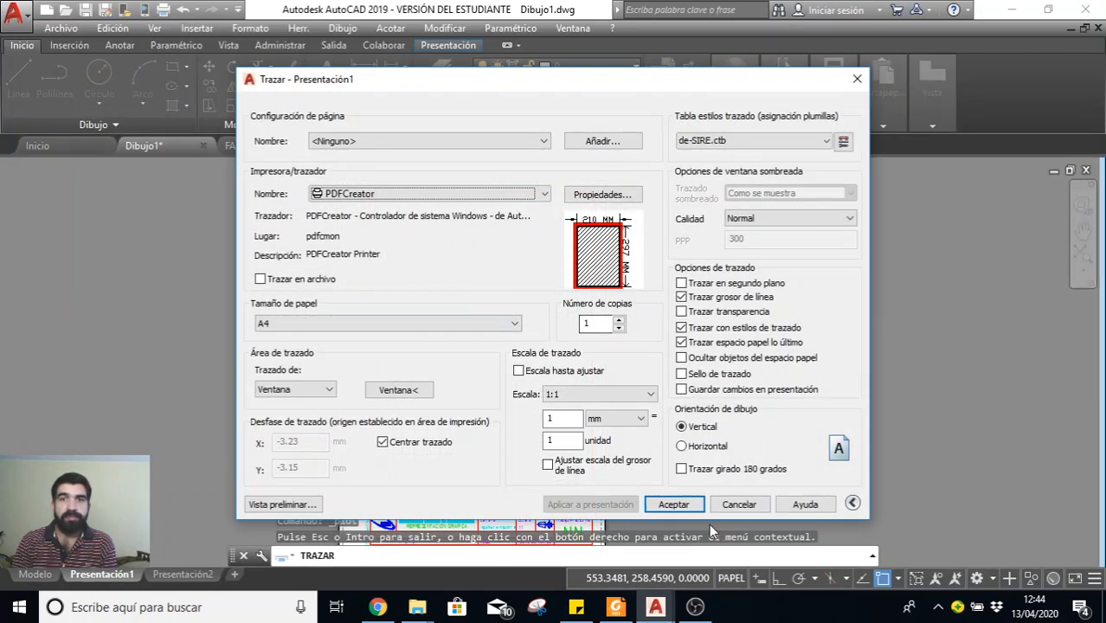
left_click(741, 505)
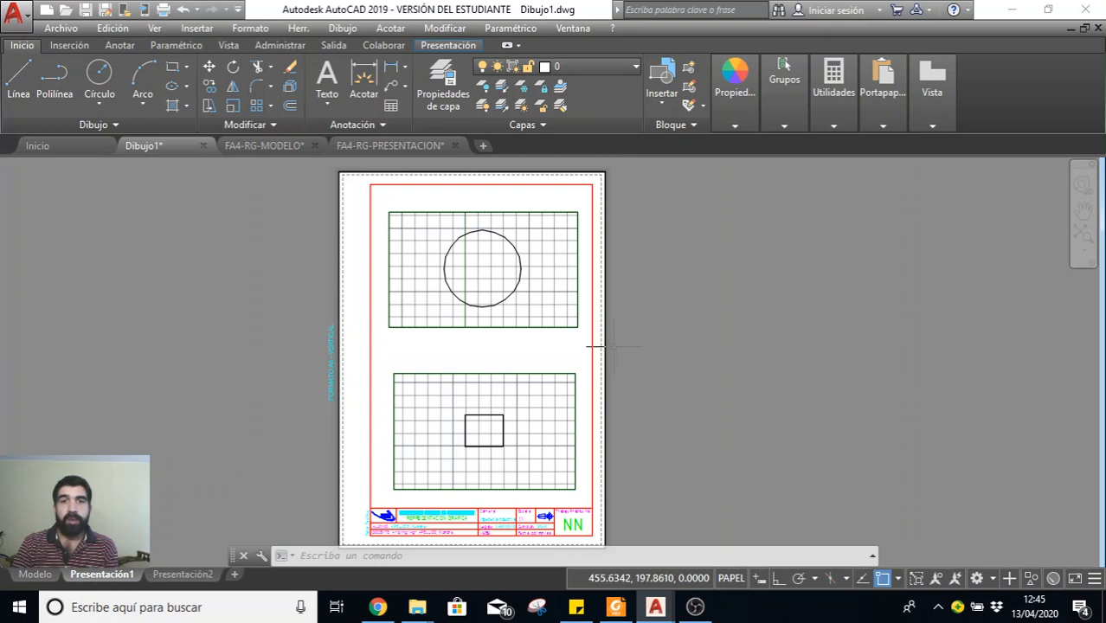
middle_click_drag(631, 366, 643, 355)
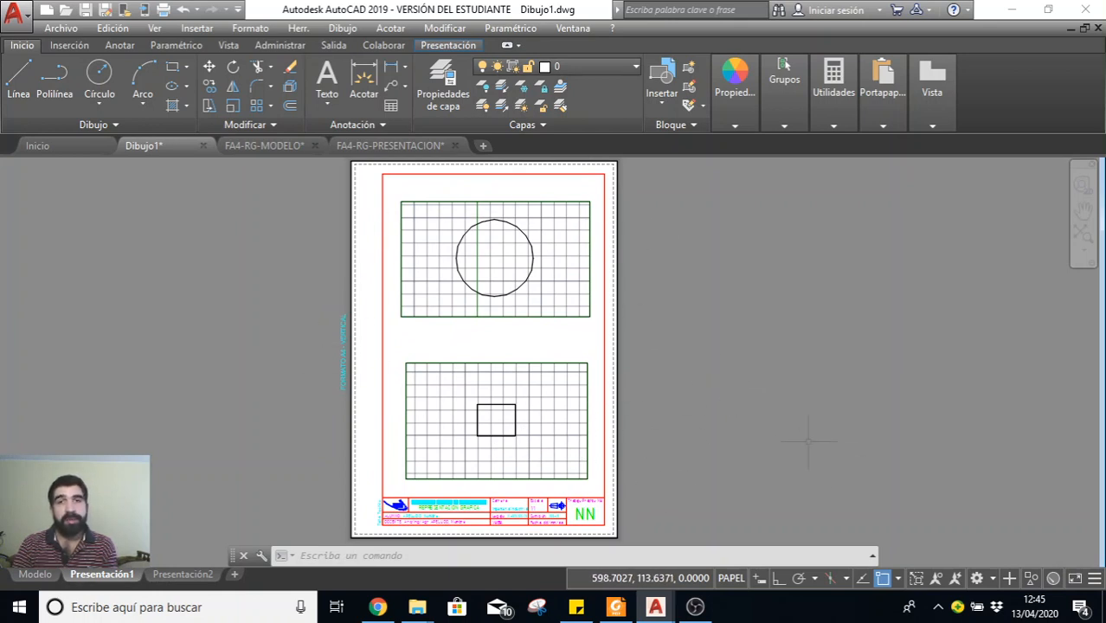
left_click(939, 606)
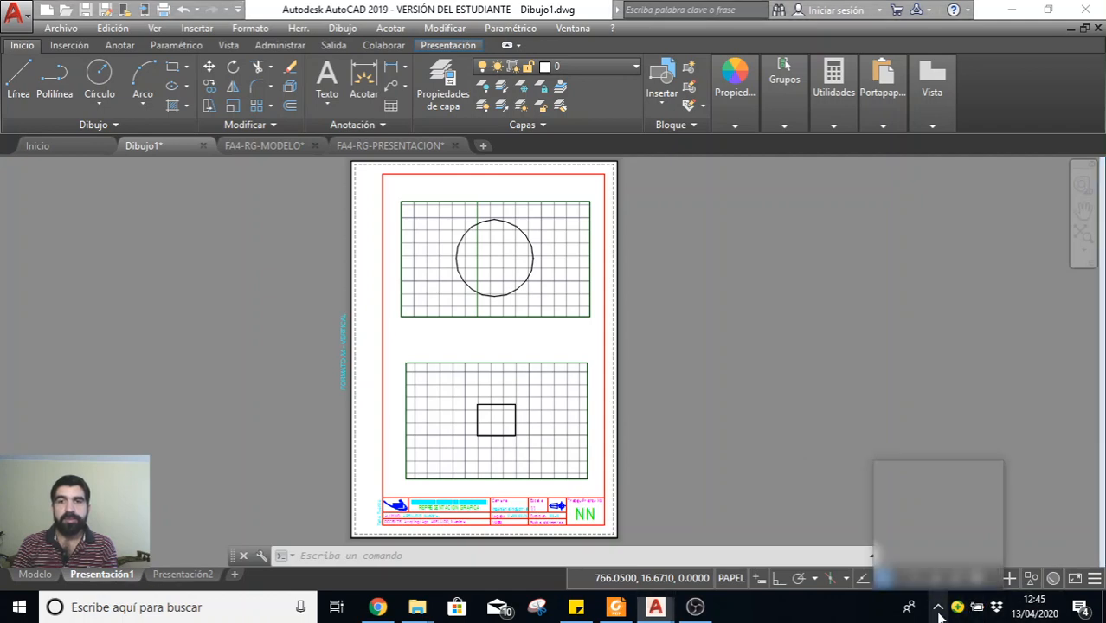
right_click(946, 548)
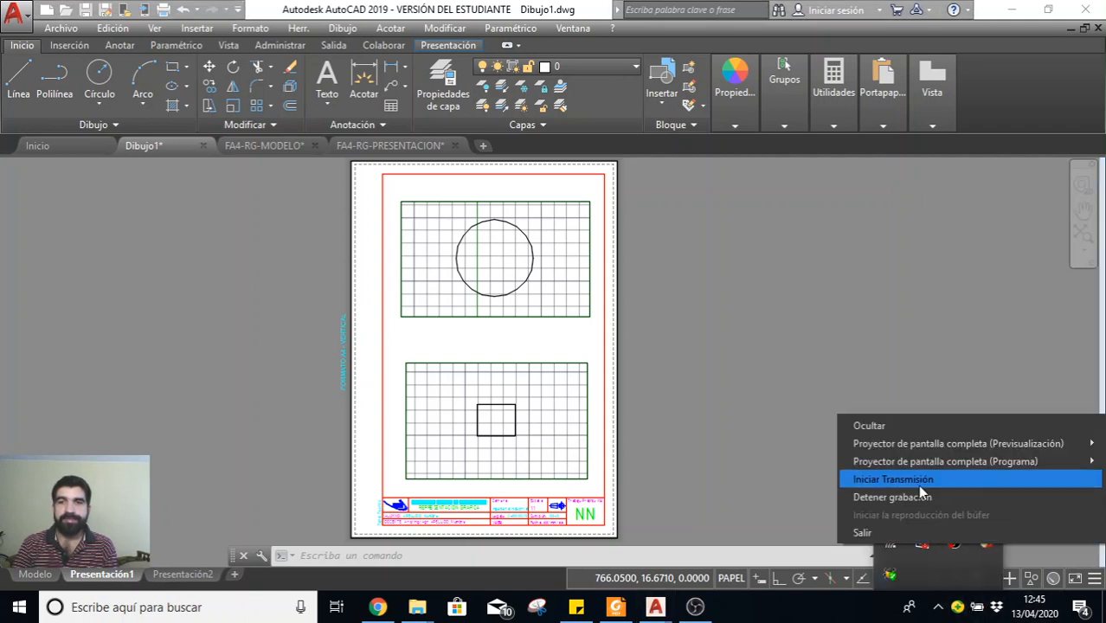